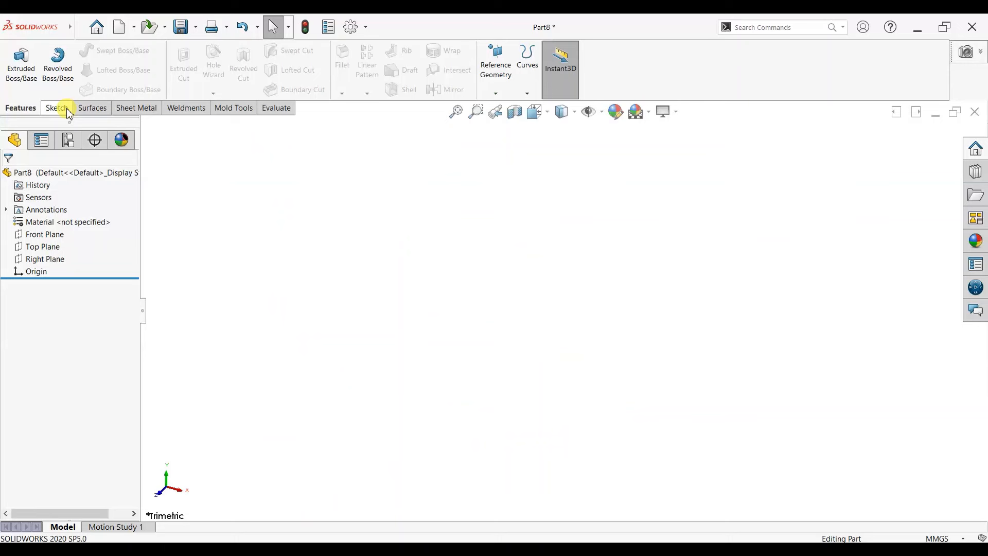
Step: Start a sketch on the Front Plane and draw a corner rectangle about 146 mm by 20 mm below the origin
left_click(56, 108)
left_click(16, 66)
left_click(441, 218)
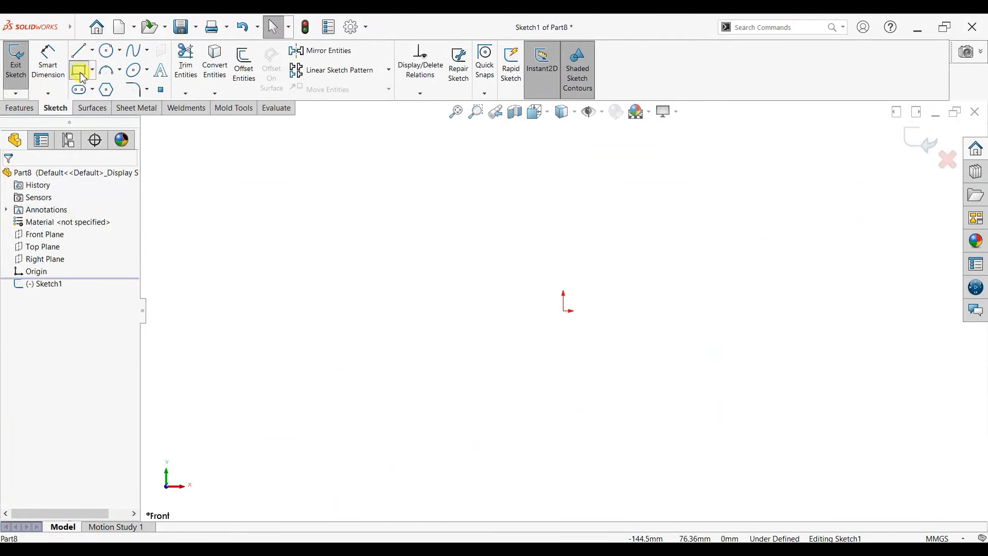
left_click(80, 72)
left_click(738, 359)
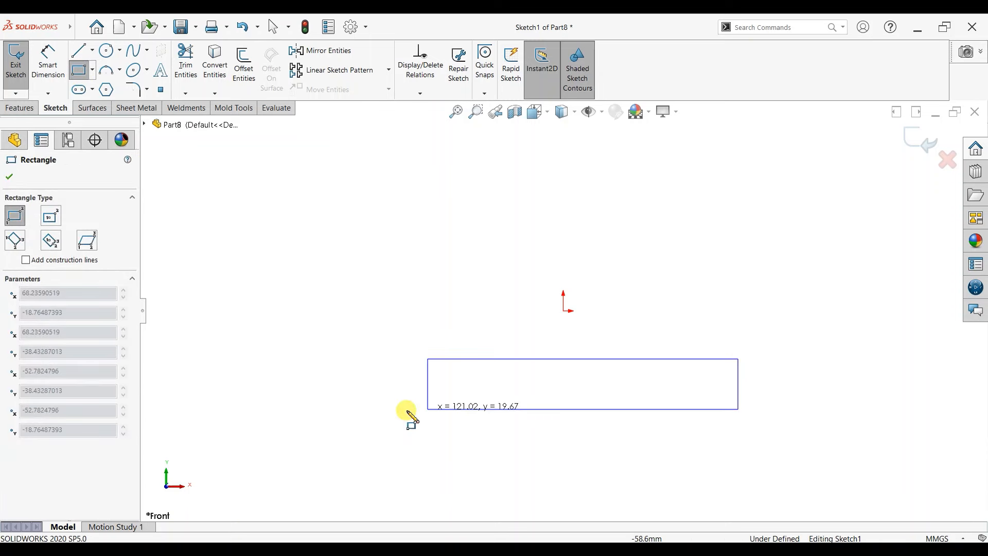
left_click(364, 408)
key("Escape")
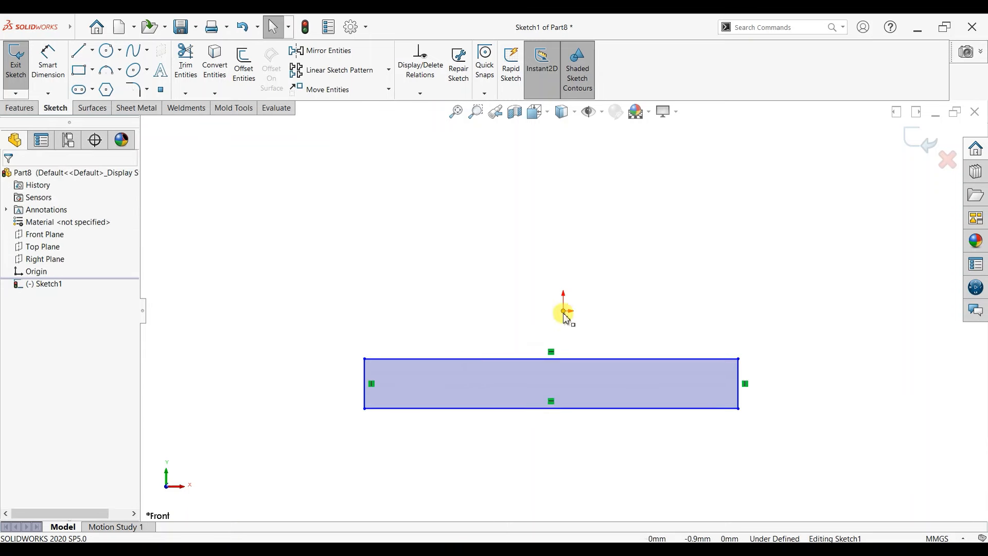
Step: Add a Vertical relation between the origin and the midpoint of the rectangle's upper edge
left_click(551, 359, "ctrl")
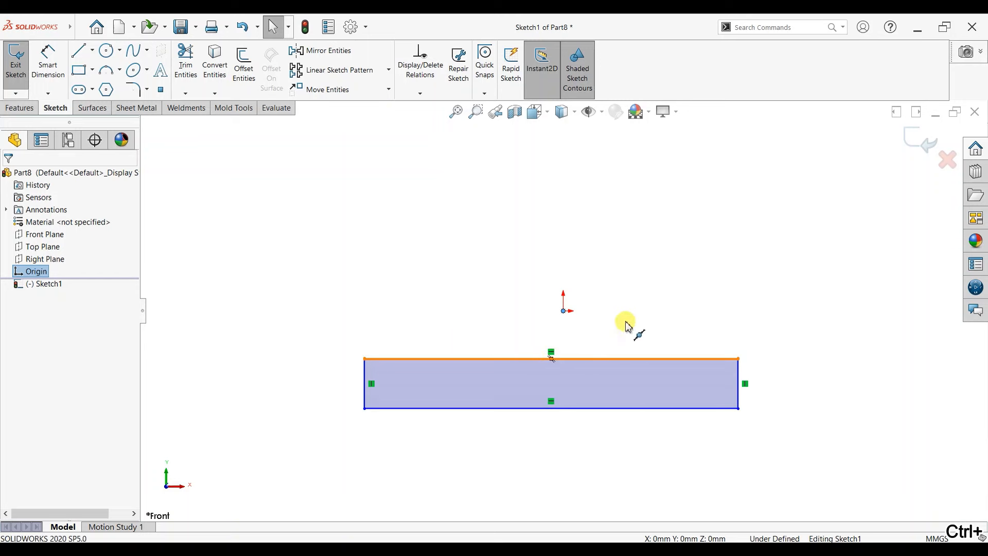
left_click(599, 313)
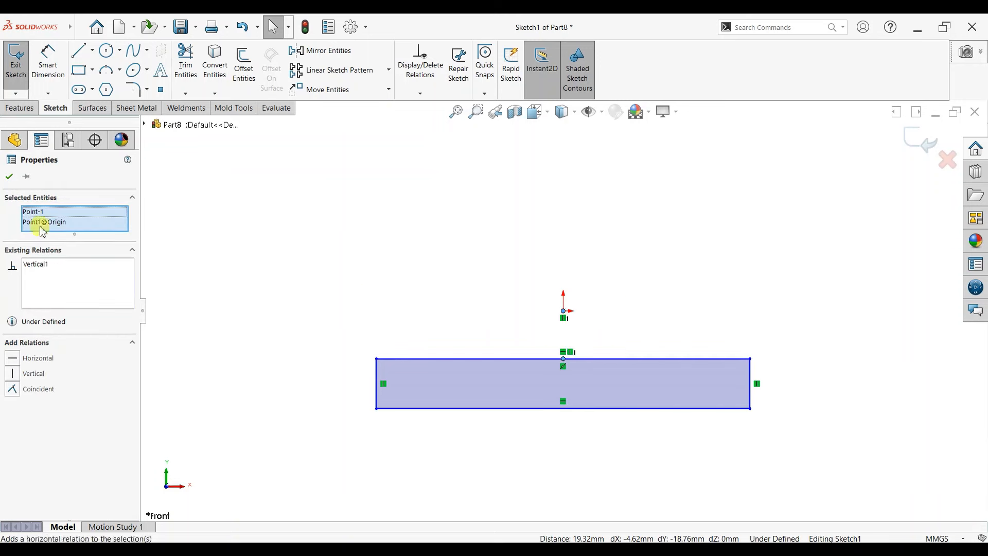
left_click(8, 177)
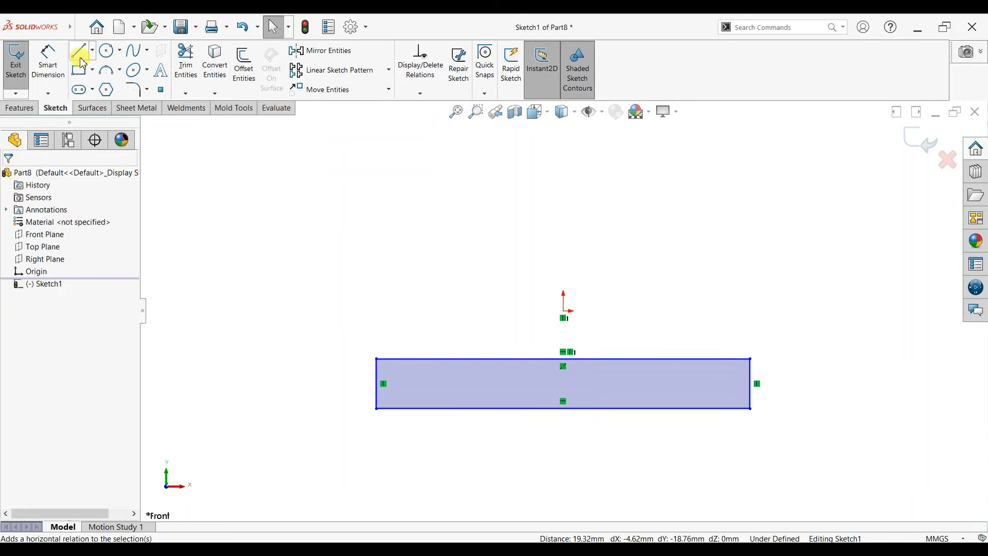
Step: Sketch two concentric circles above the rectangle, slightly left of the origin, with radii of about 43 mm and 20 mm
left_click(106, 50)
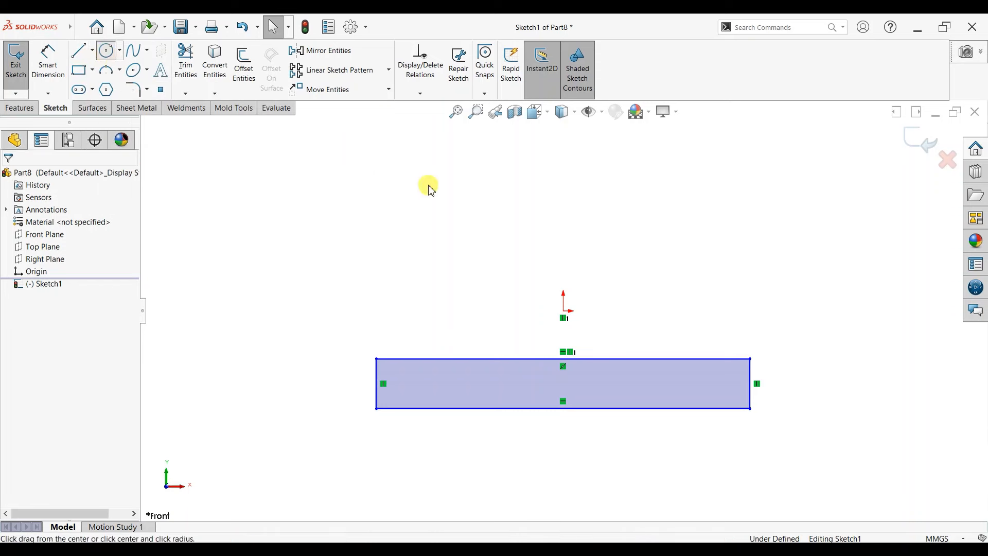
scroll(565, 273, "up", 3)
left_click(524, 245)
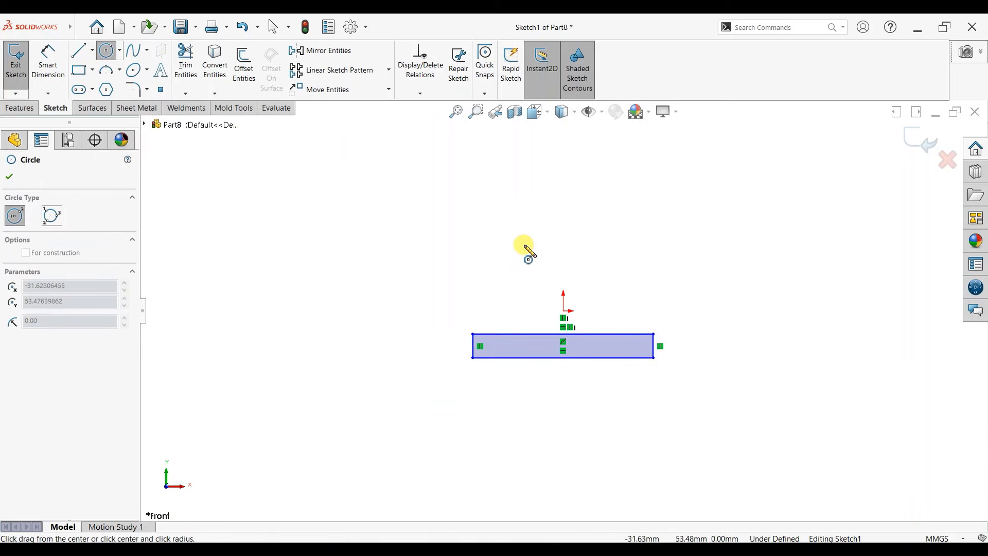
left_click(544, 297)
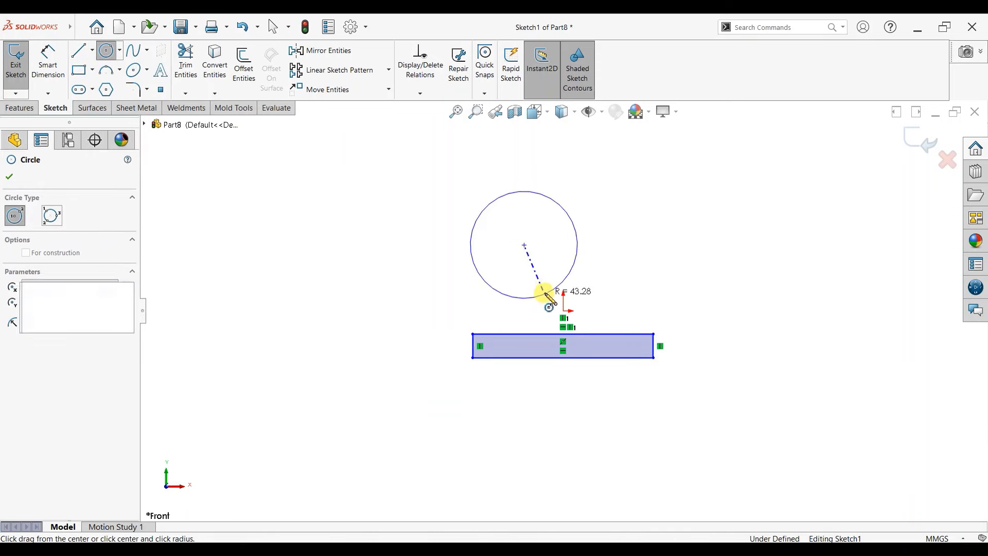
left_click(524, 245)
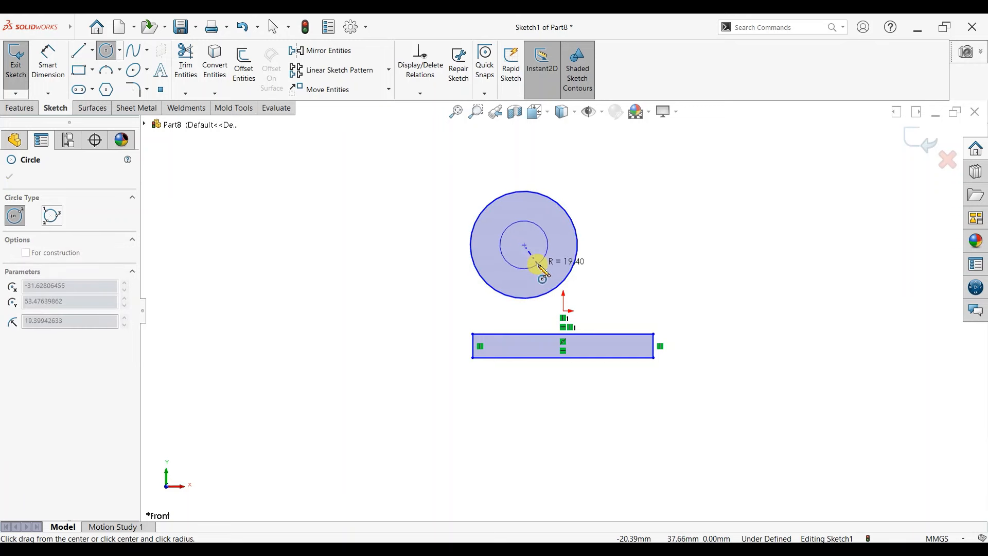
left_click(542, 279)
key("Escape")
scroll(596, 209, "down", 1)
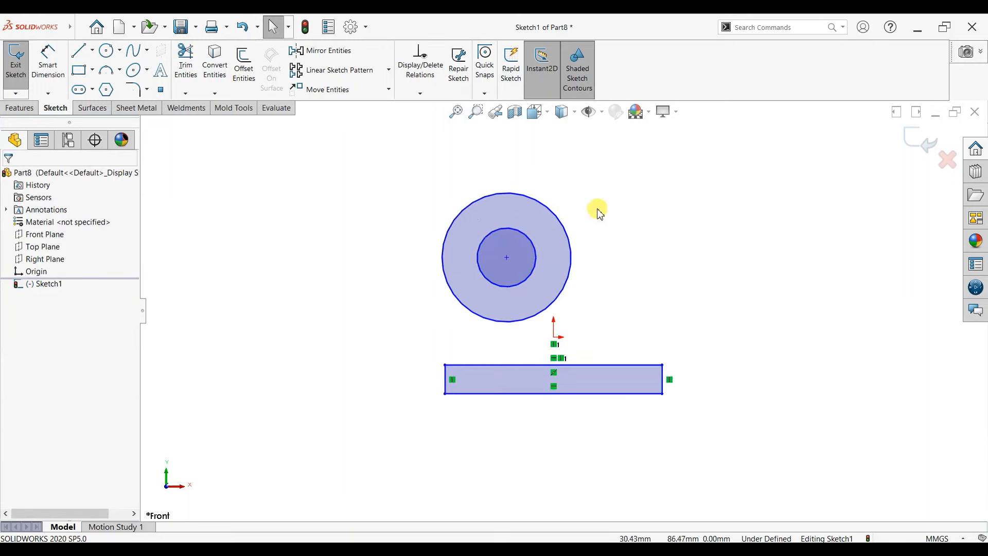
Step: Draw a vertical line through the circles' centre, from the top to the bottom of the outer circle
left_click(94, 54)
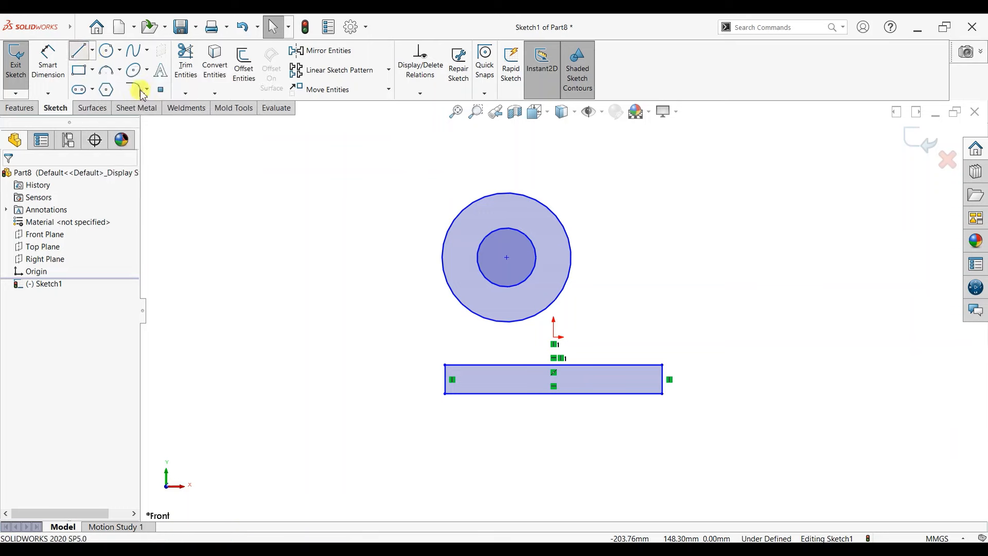
left_click(507, 194)
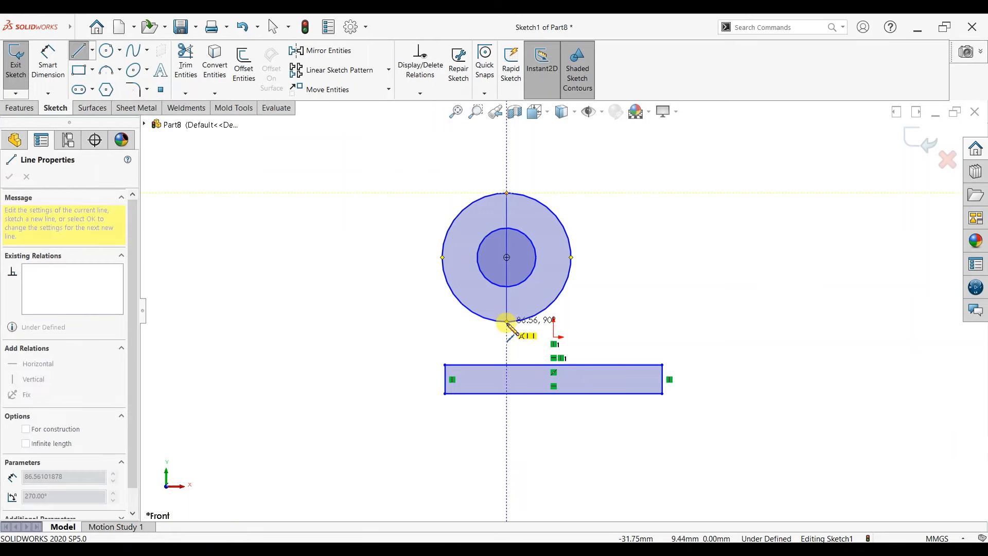
left_click(507, 321)
right_click(577, 176)
left_click(609, 184)
Step: Trim the left halves of both circles and the line inside the inner circle, leaving a C-shaped half ring
scroll(540, 206, "down", 3)
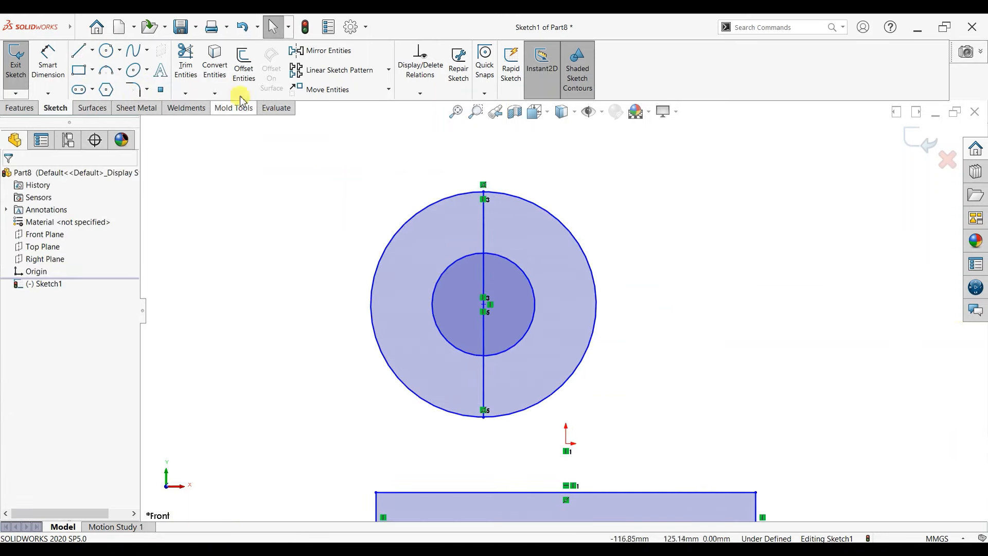
mouse_move(425, 165)
left_mouse_down()
mouse_move(453, 323)
mouse_move(437, 408)
mouse_move(499, 330)
left_mouse_up()
left_click(9, 177)
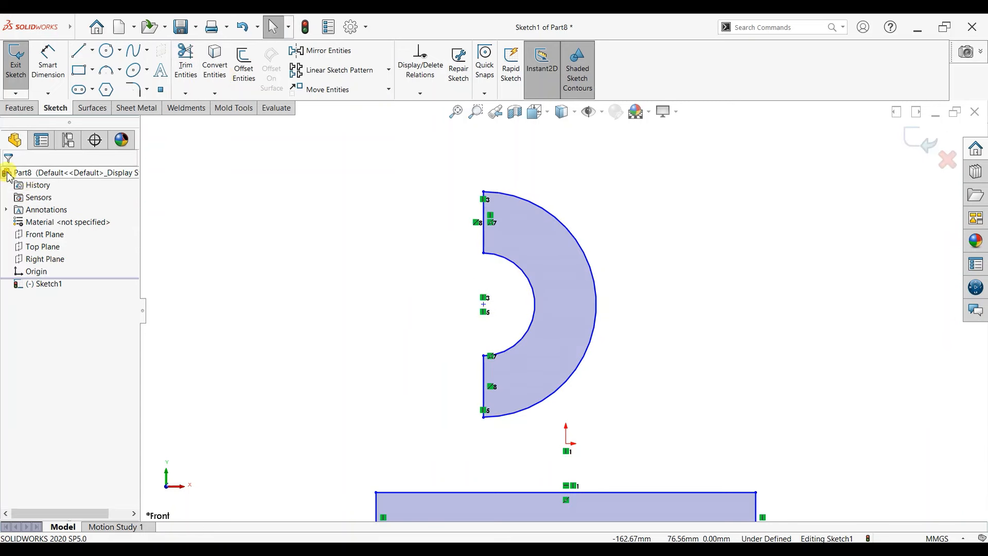
Step: Dimension the rectangle's lower edge and set its length to 200 mm
scroll(468, 335, "up", 3)
scroll(578, 498, "down", 2)
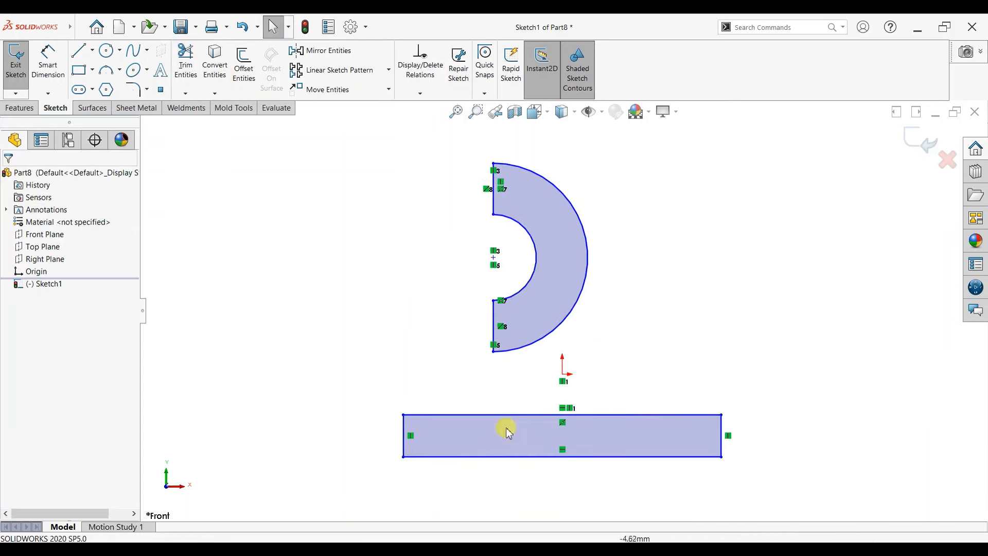
left_click(48, 61)
left_click(540, 472)
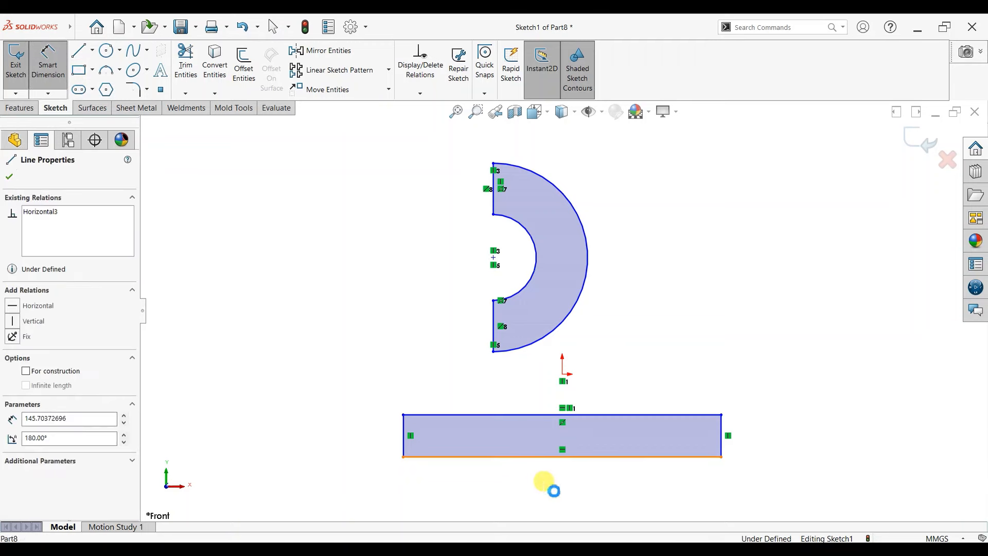
left_click(553, 492)
type("200")
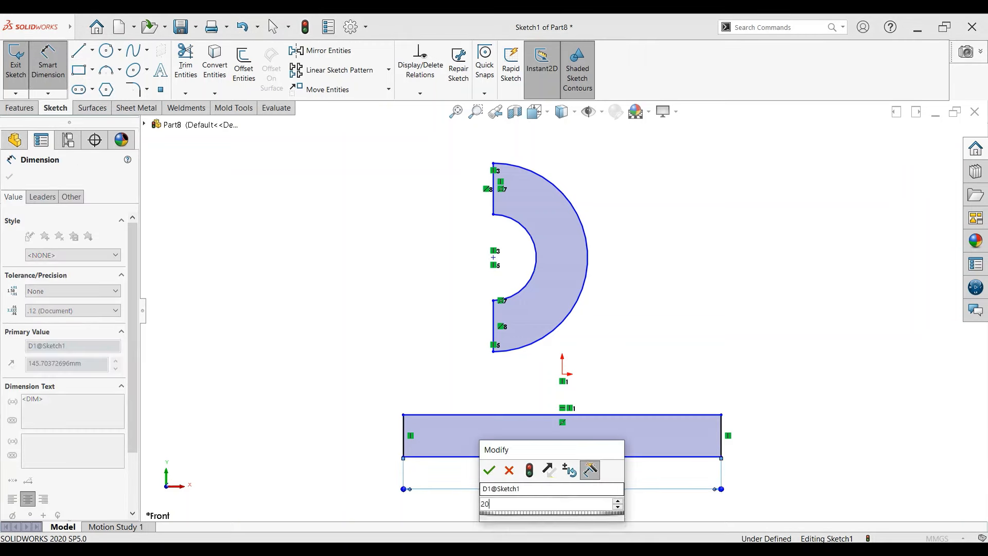
key("Return")
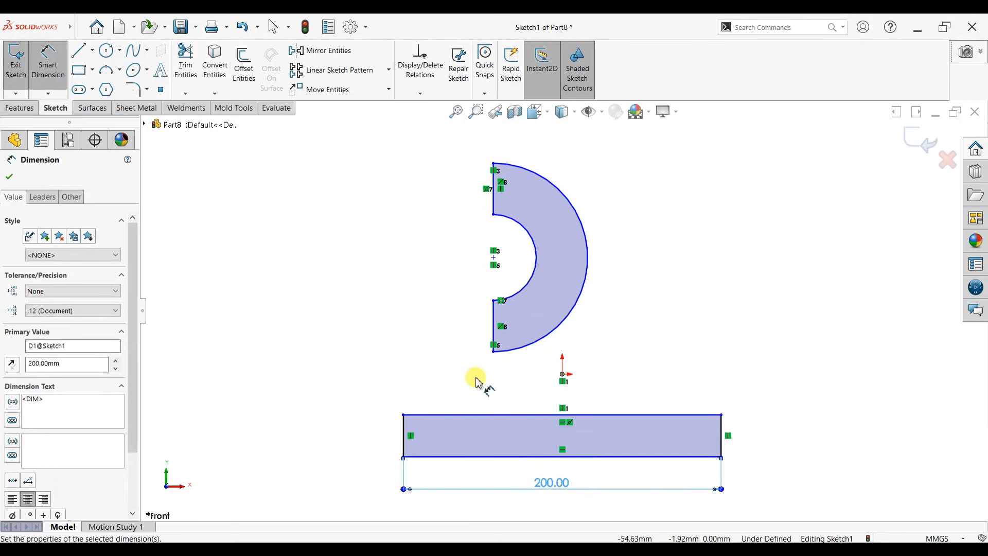
Step: Set the horizontal distance between the half ring's straight edge and the rectangle's left edge to 30 mm
left_click(496, 331)
left_click(402, 427)
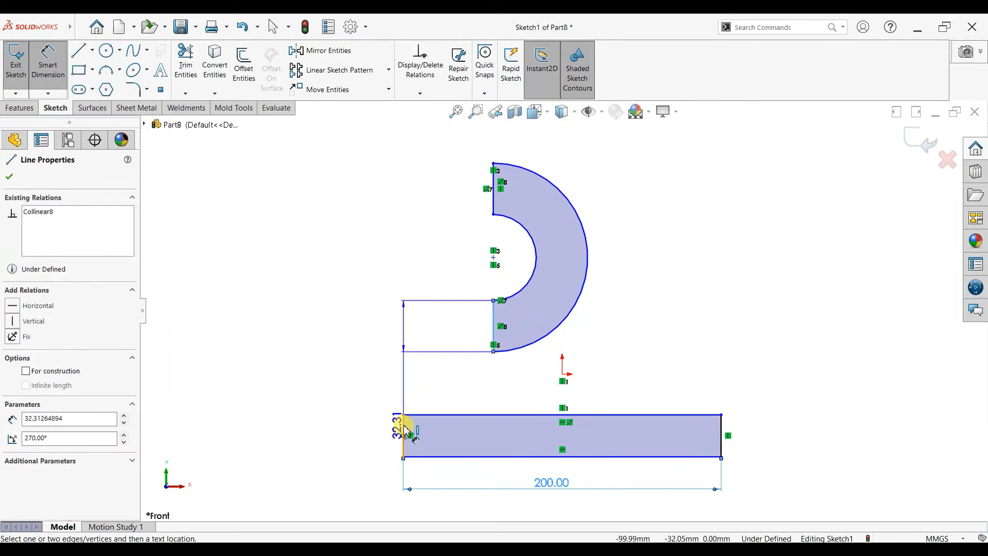
left_click(436, 398)
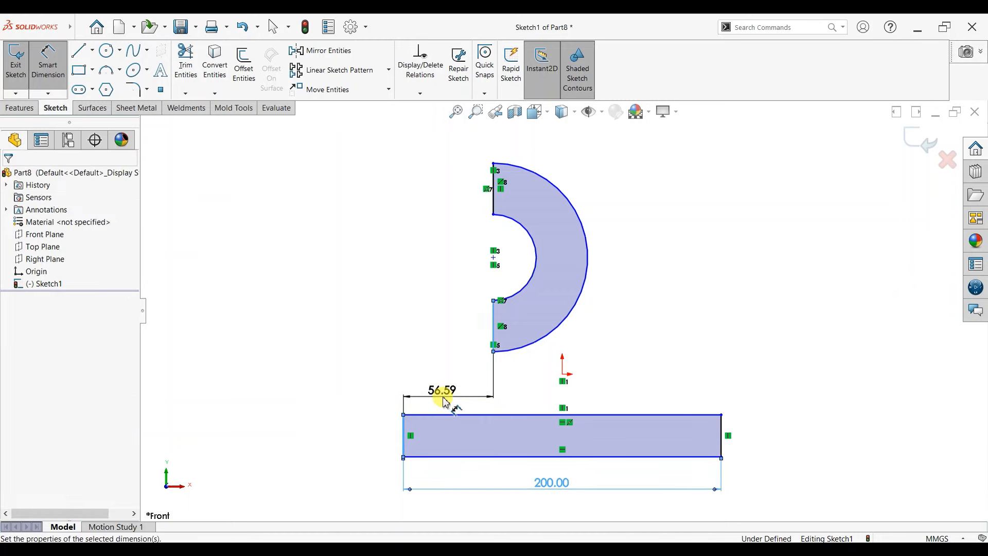
type("30")
key("Return")
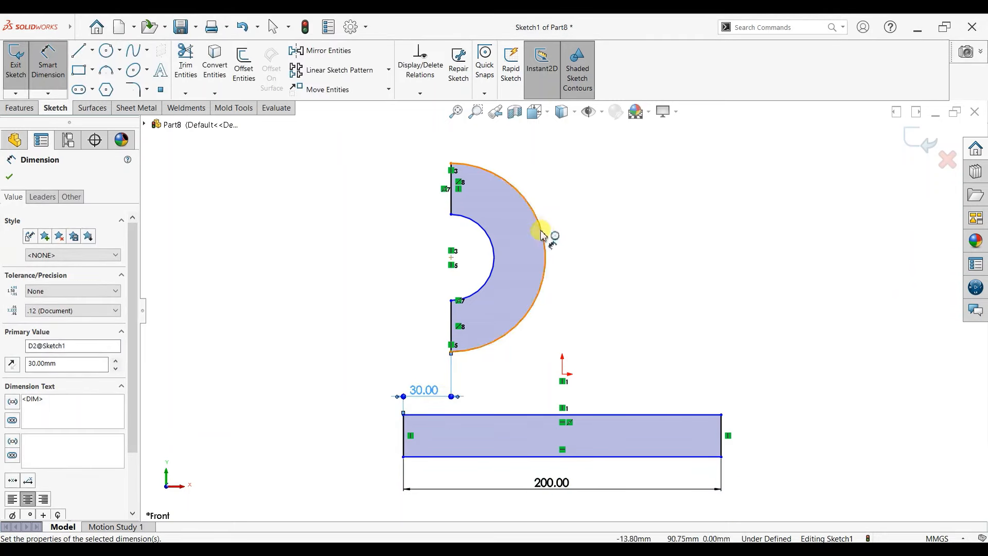
Step: Dimension the half ring's arcs, setting the outer radius to 75 mm and the inner radius to 35 mm
left_click(593, 184)
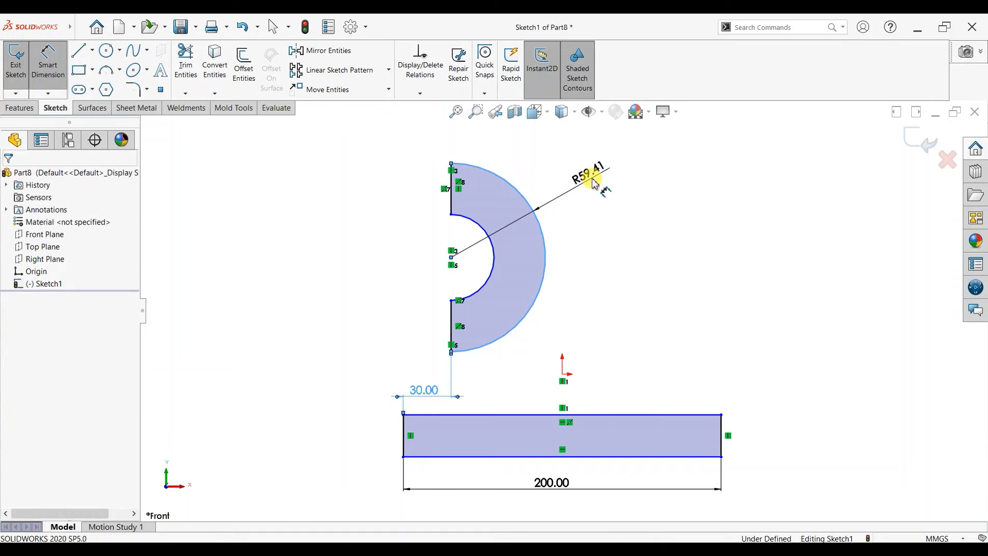
left_click(593, 184)
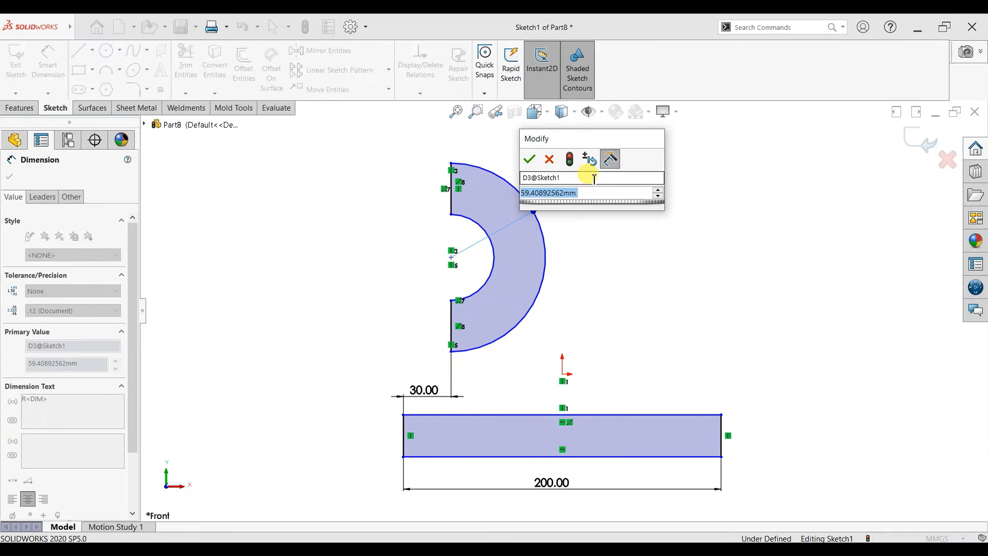
type("75")
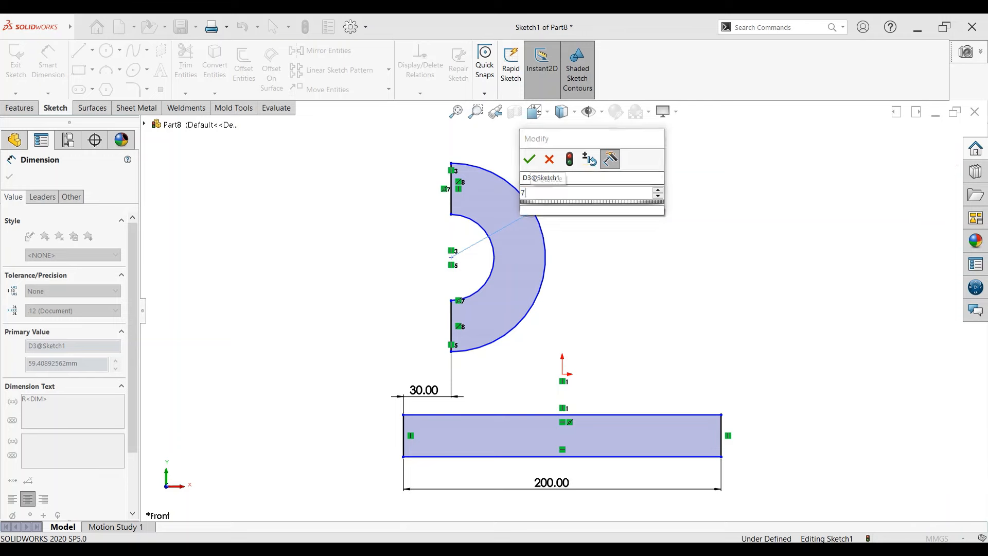
key("Return")
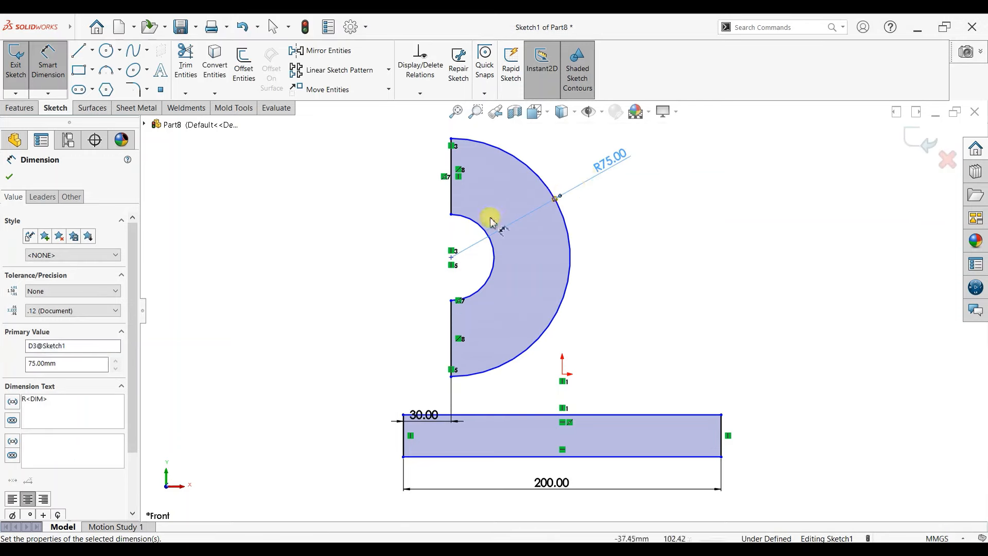
left_click(495, 252)
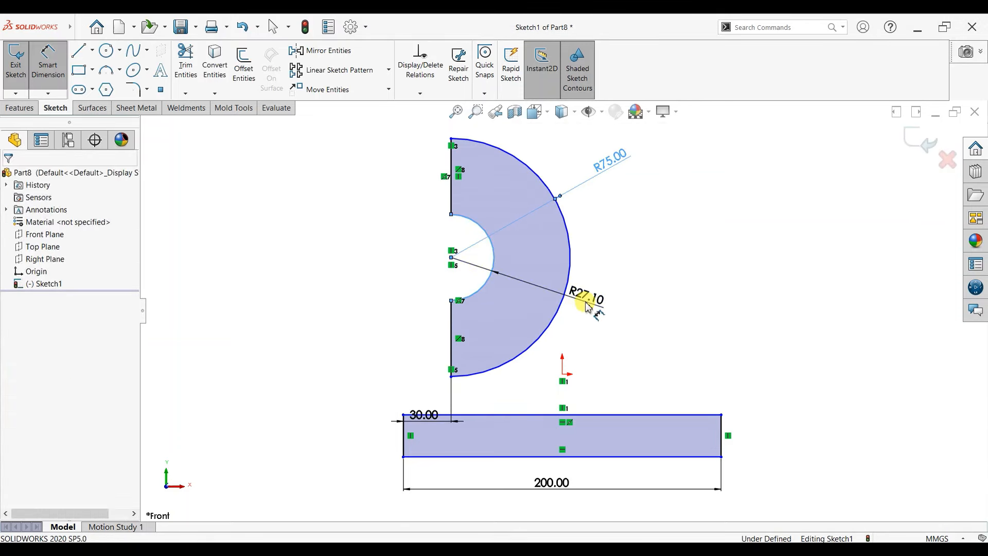
left_click(587, 306)
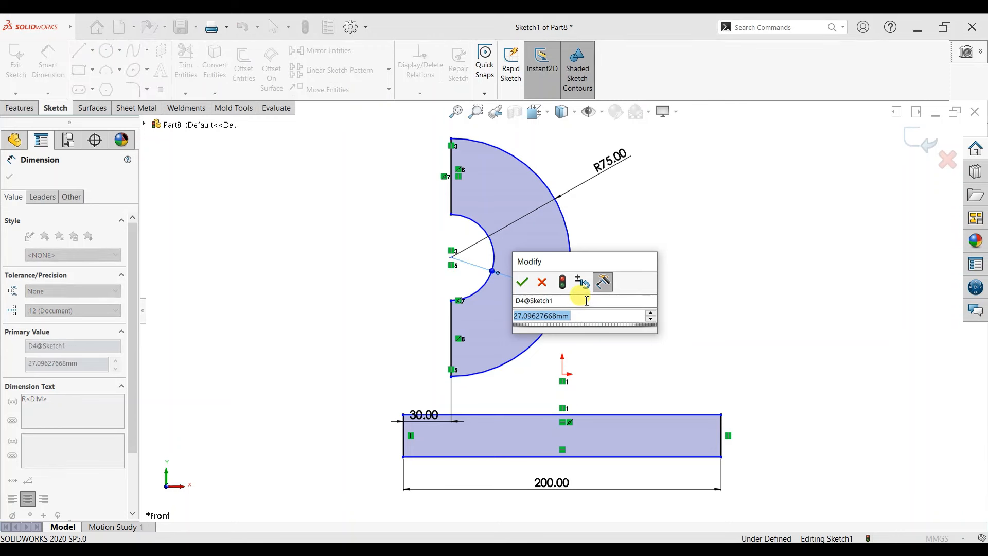
type("35")
key("Return")
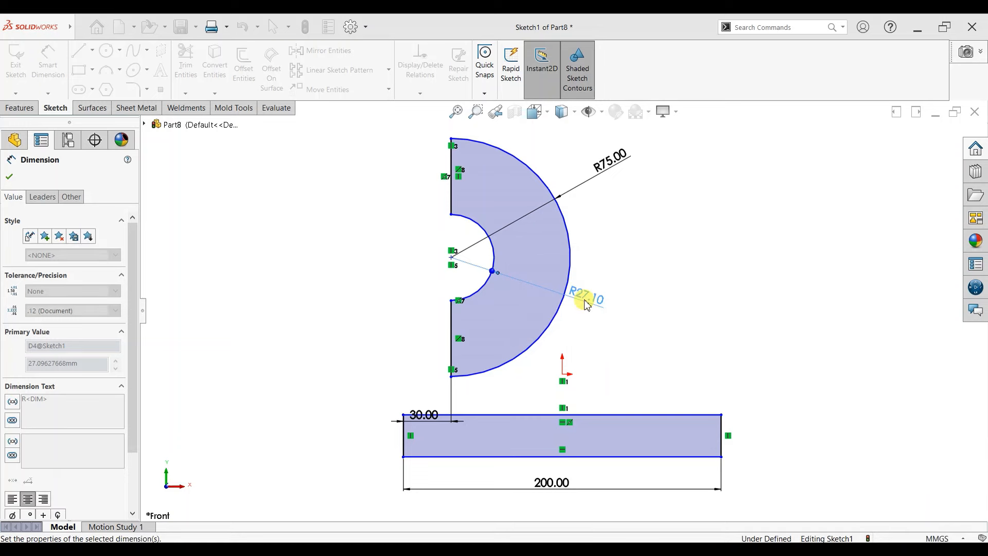
Step: Set the vertical distance from the half ring's lowest endpoint to the rectangle's upper edge to 25 mm
left_click(451, 376)
left_click(474, 417)
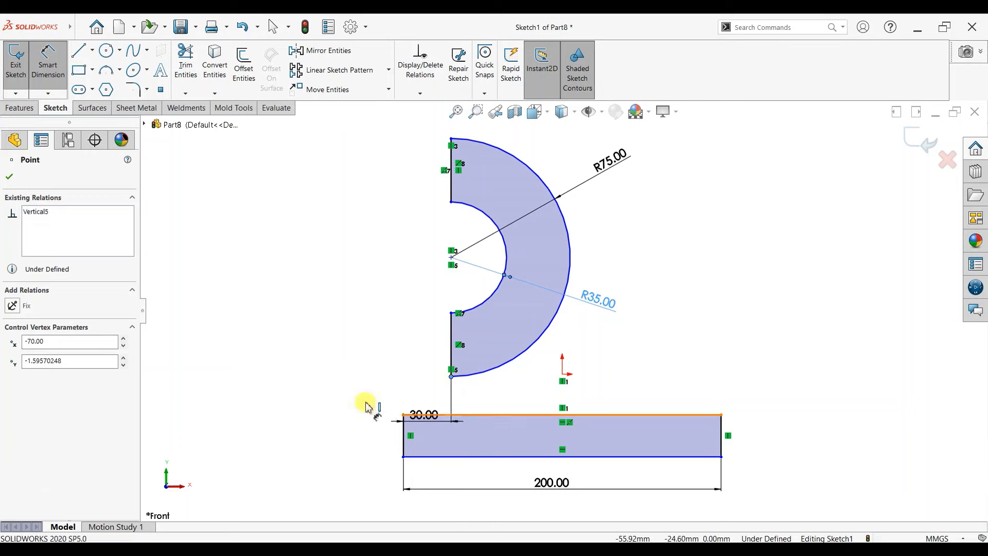
left_click(364, 403)
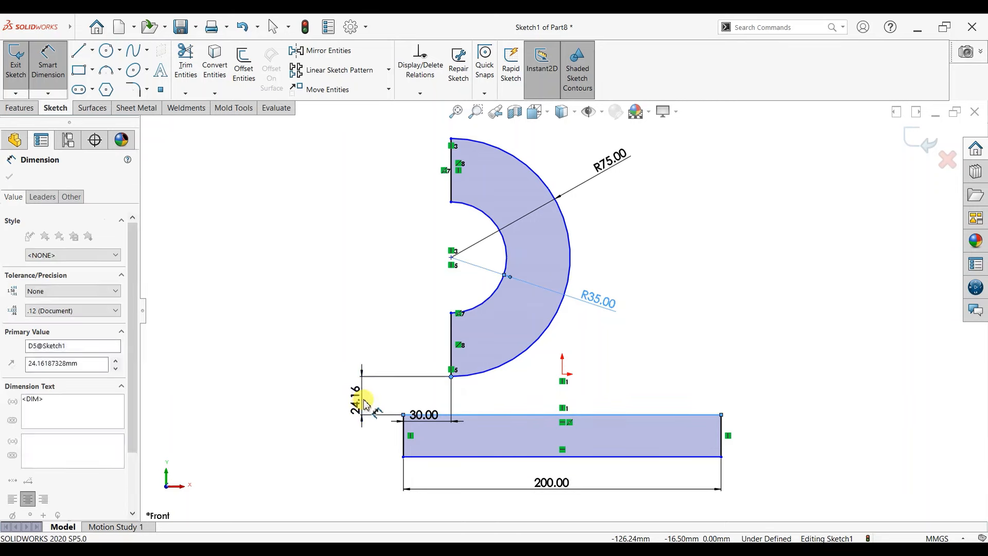
type("25")
key("Return")
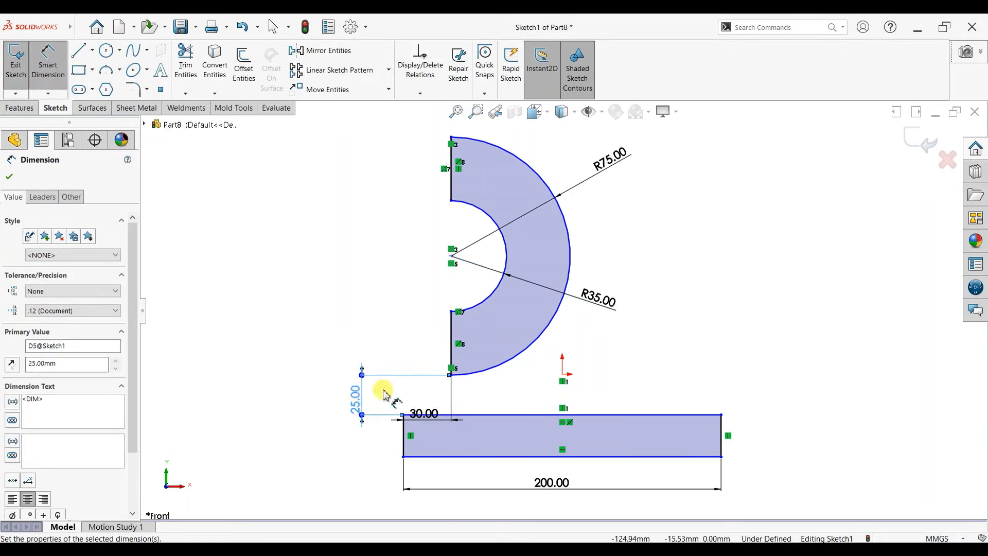
Step: Add a driven horizontal dimension between the half ring's upper straight edge and the origin, placed above the profile
left_click(452, 185)
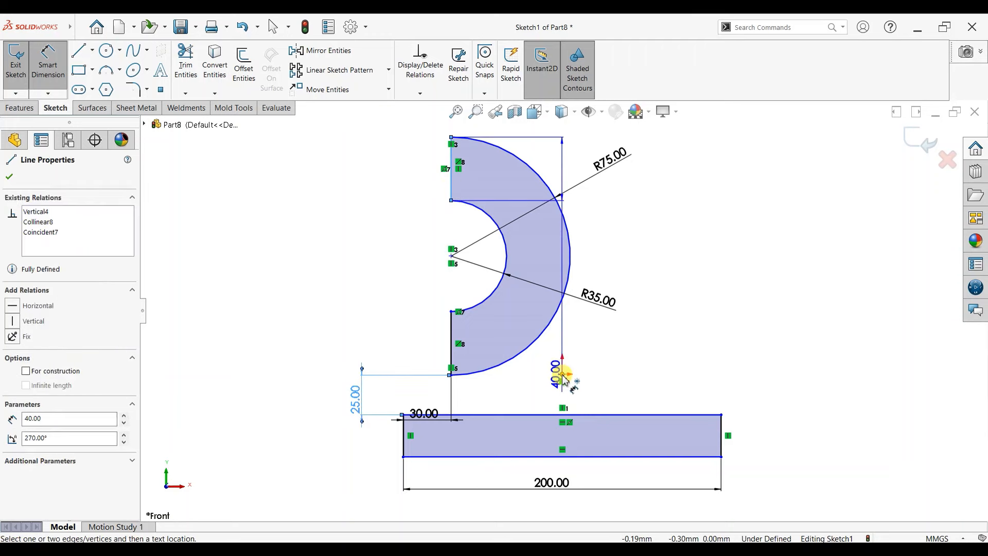
left_click(562, 375)
scroll(513, 175, "up", 2)
left_click(519, 176)
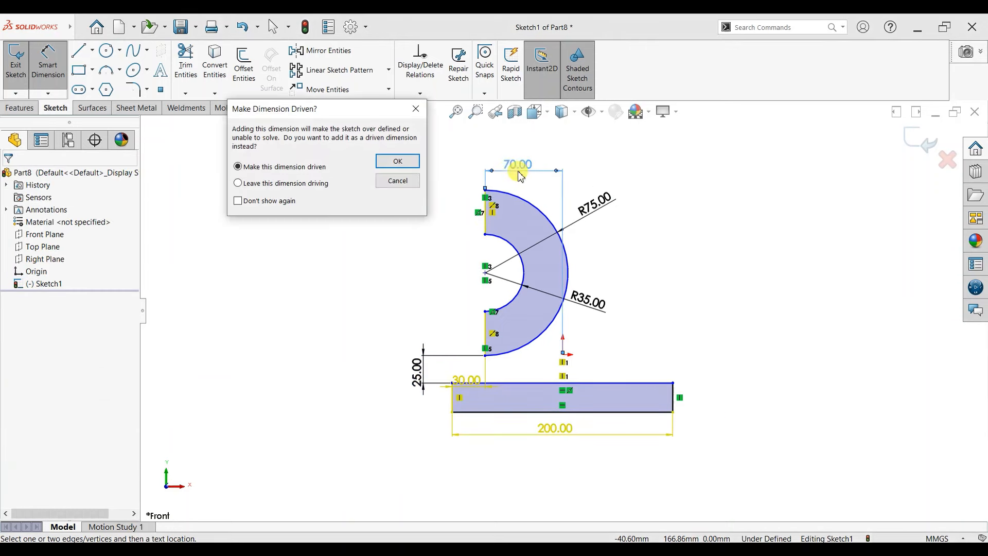
left_click(412, 162)
scroll(551, 294, "down", 2)
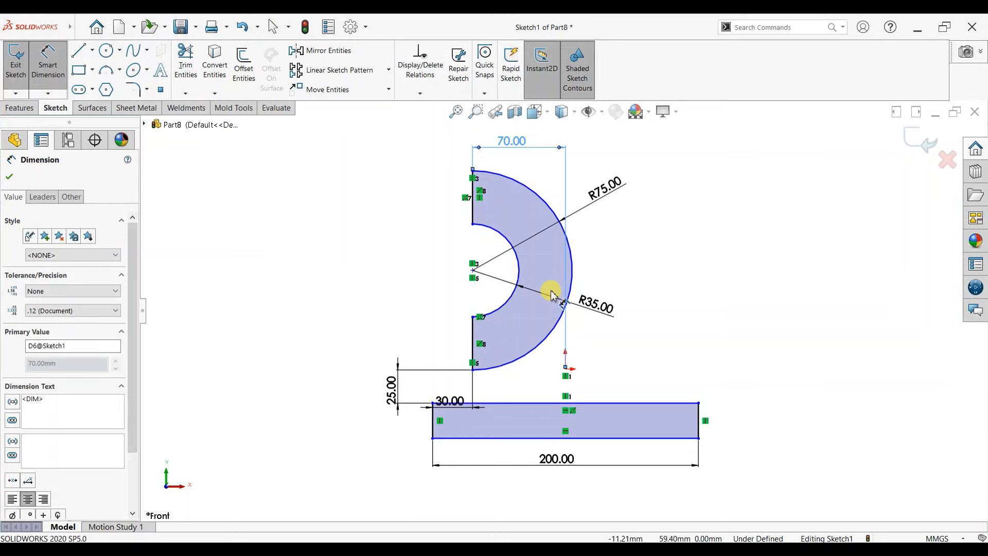
Step: Sketch a vertical line about 43 mm long from inside the half ring's lower part down past the rectangle's upper edge
scroll(545, 355, "down", 2)
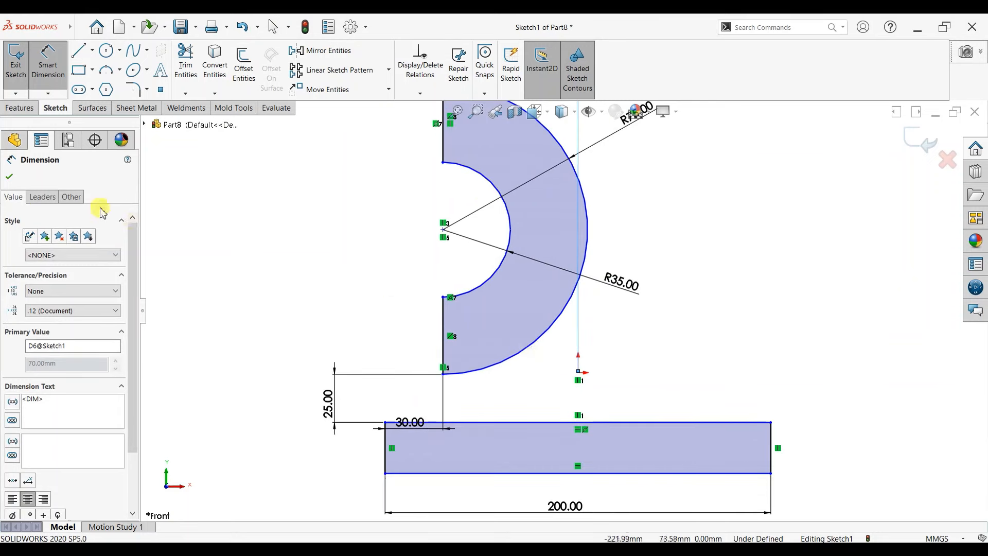
left_click(9, 178)
left_click(79, 50)
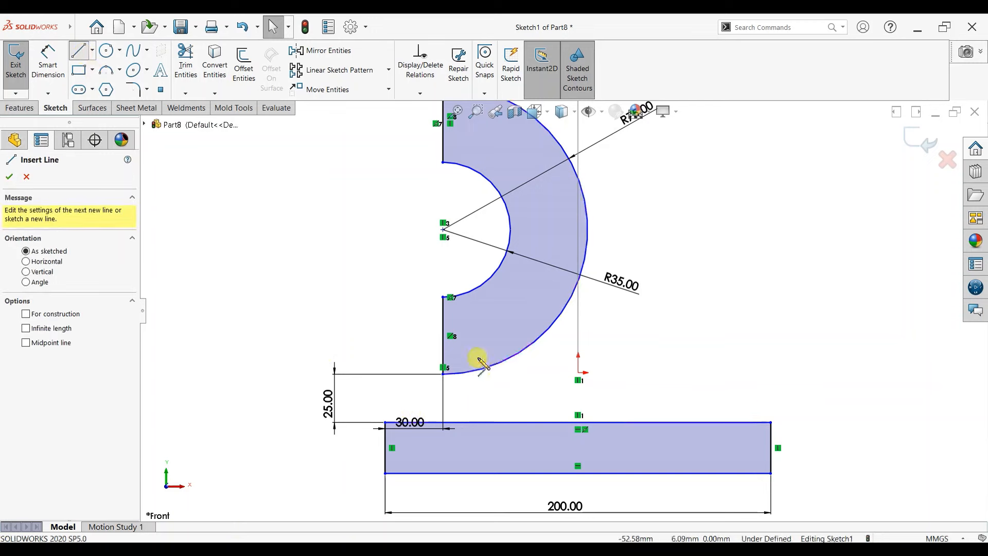
left_click(480, 353)
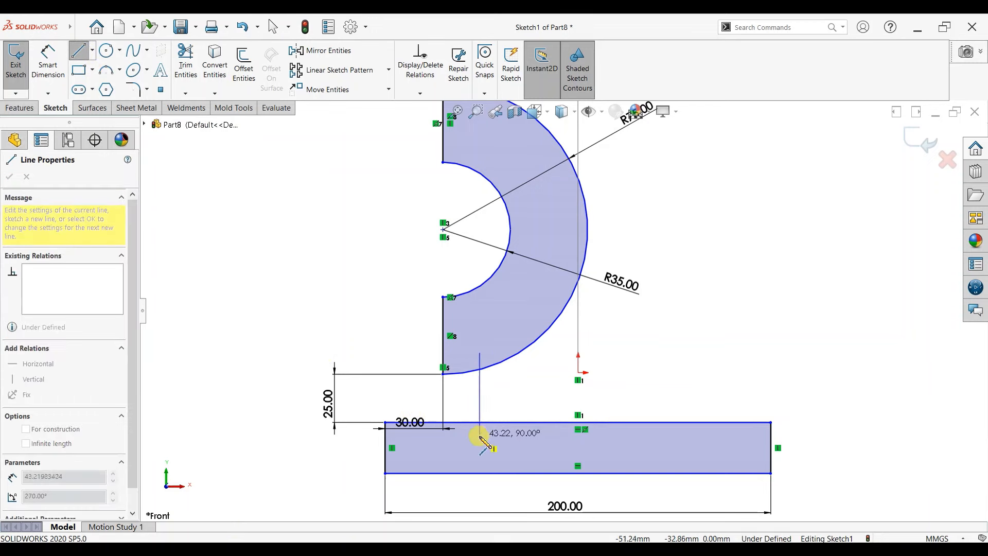
left_click(480, 435)
key("Escape")
key("Escape")
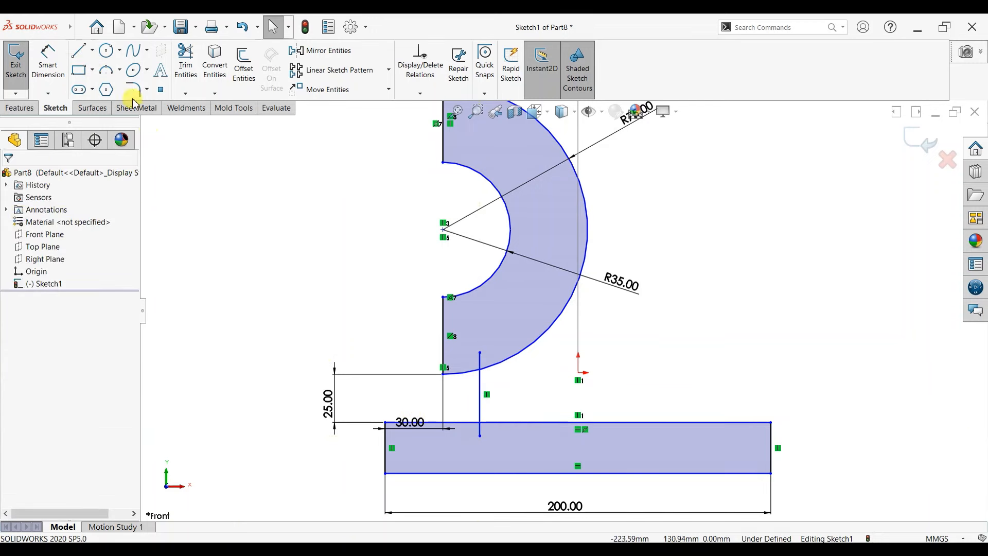
Step: Trim the vertical line's overhanging ends at the half ring's outer arc and the rectangle's upper edge
left_click(185, 62)
mouse_move(436, 355)
left_mouse_down()
mouse_move(489, 360)
mouse_move(503, 439)
mouse_move(469, 438)
left_mouse_up()
left_click(9, 176)
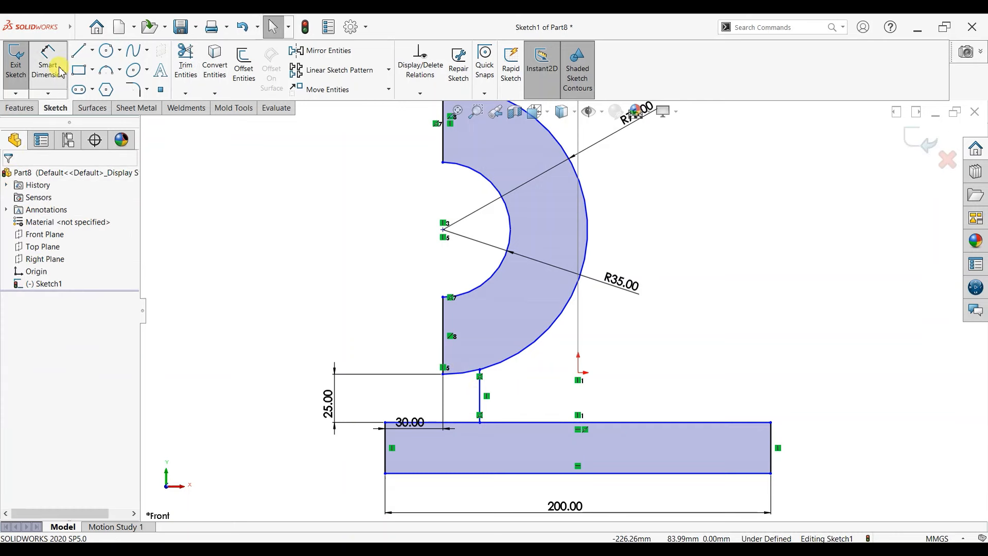
Step: Set the horizontal distance between the short vertical line and the origin to 50 mm
left_click(48, 61)
left_click(480, 396)
left_click(578, 372)
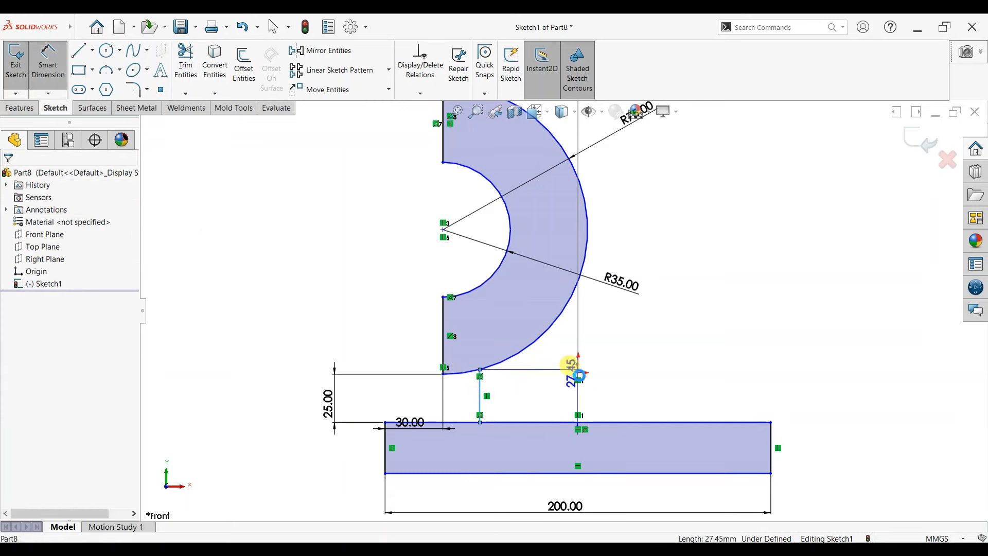
left_click(540, 451)
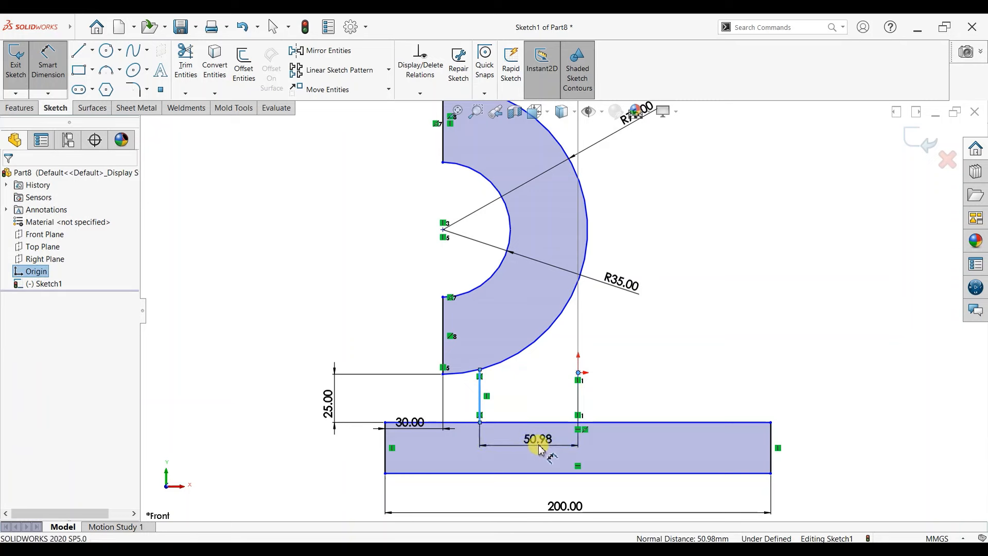
type("50")
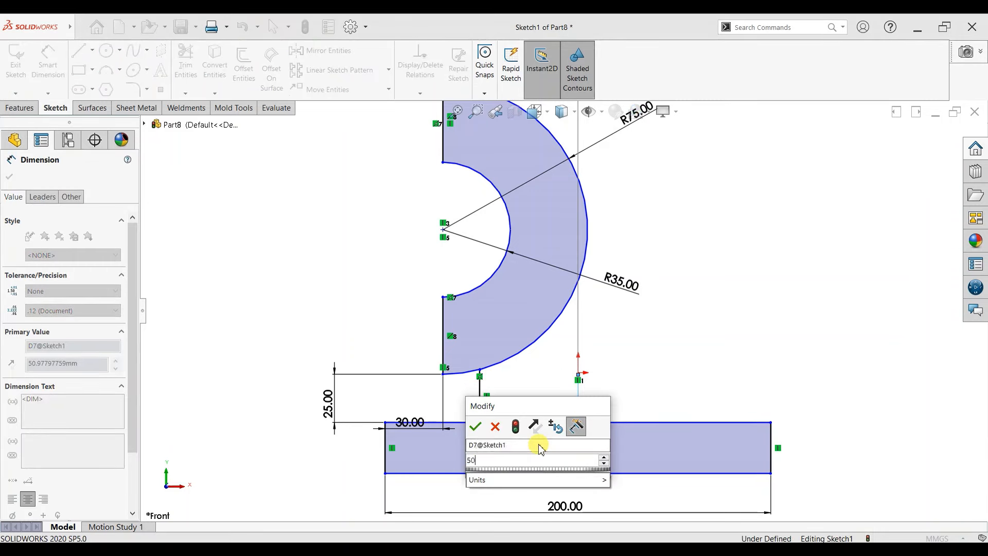
key("Return")
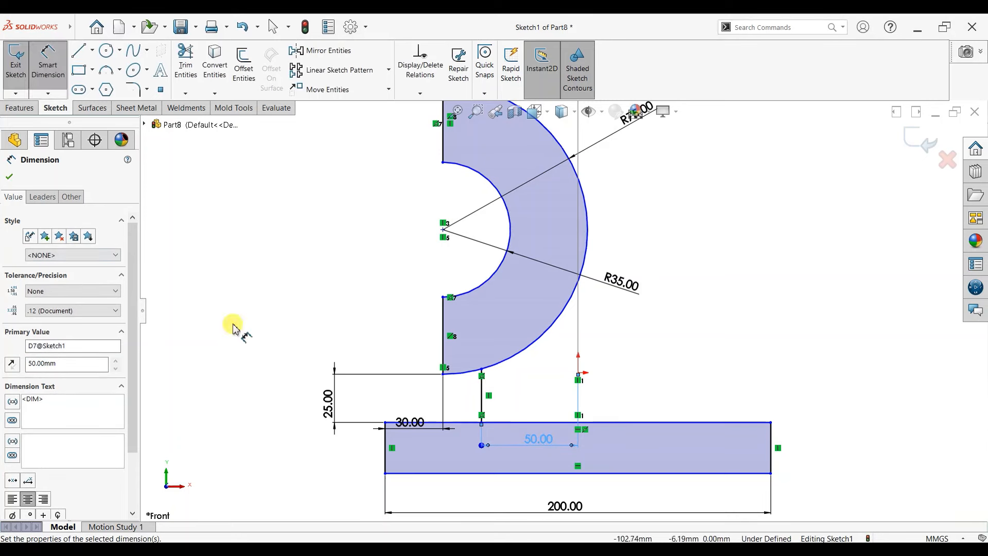
left_click(6, 175)
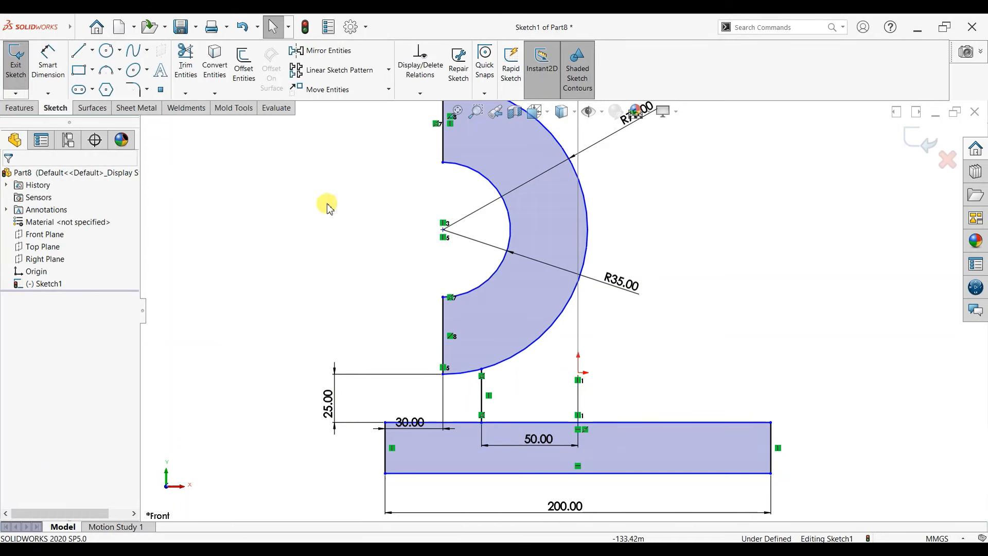
Step: Sketch a sloped line about 114 mm long from the outer arc's rightmost point down to the rectangle's upper edge
left_click(80, 52)
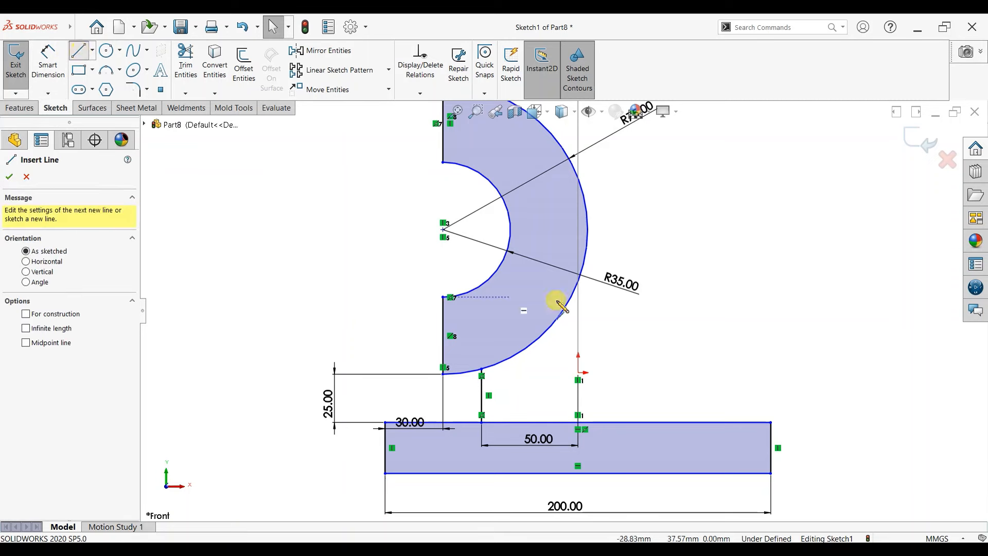
left_click(587, 230)
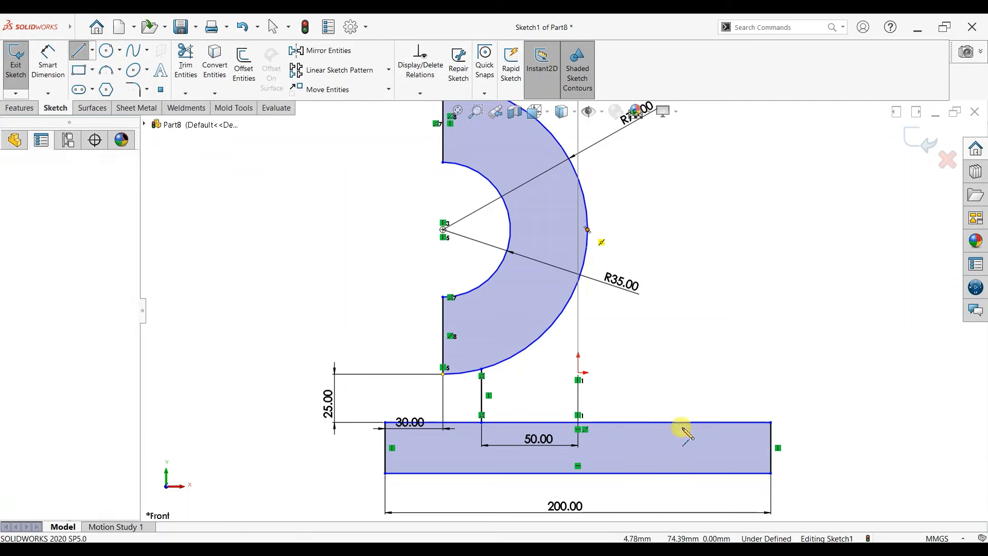
left_click(696, 424)
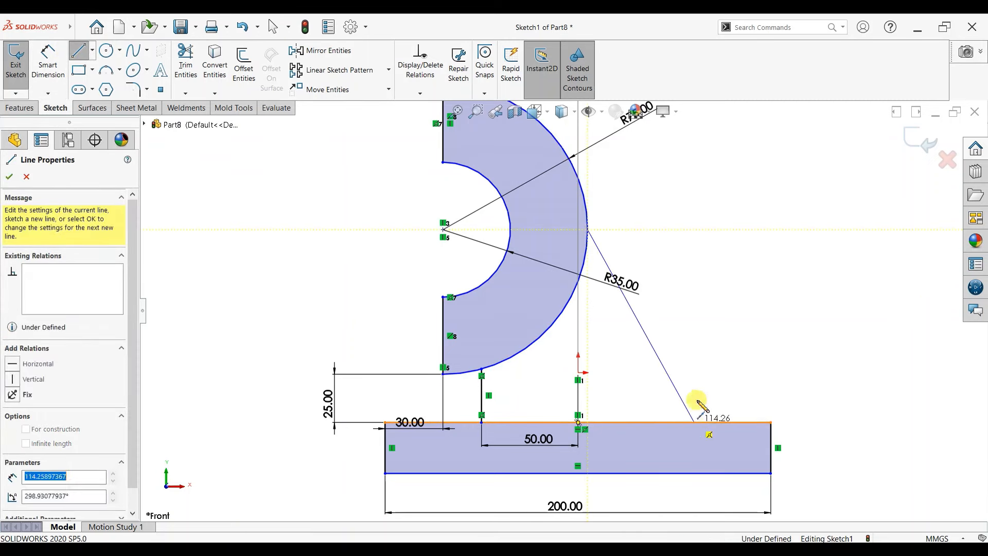
Step: Set the distance from the sloped line's lower endpoint to the rectangle's upper right corner to 40 mm
right_click(704, 329)
left_click(728, 372)
left_click(694, 422)
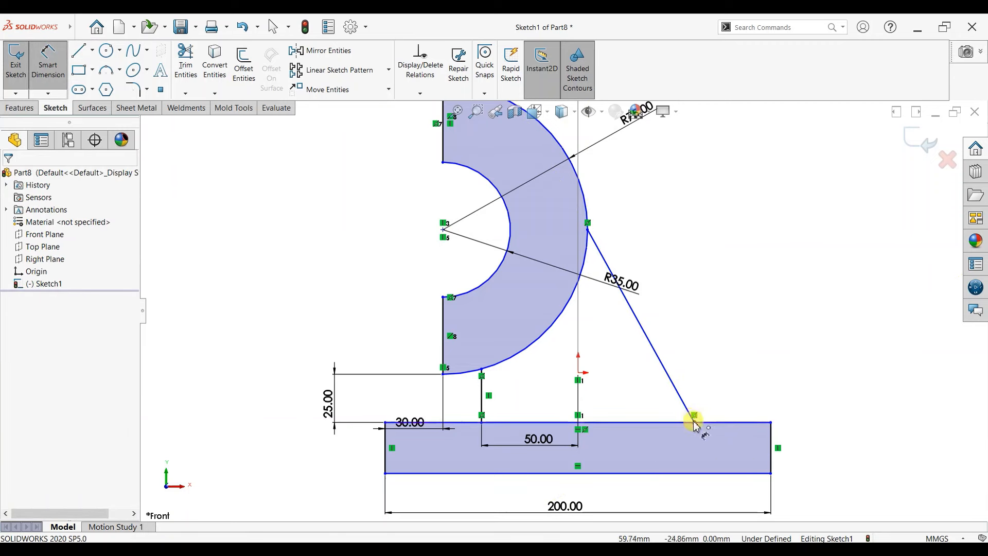
left_click(770, 422)
left_click(743, 397)
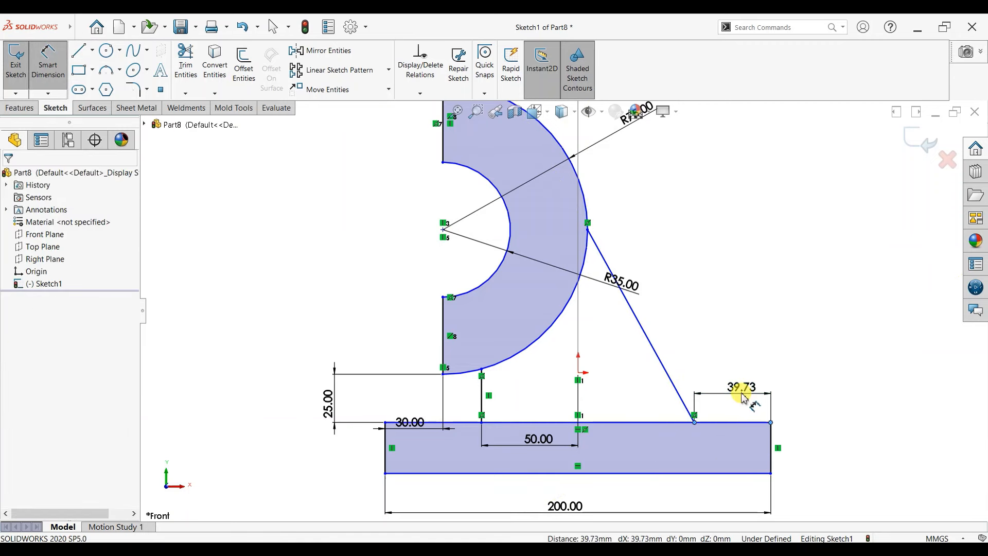
type("40")
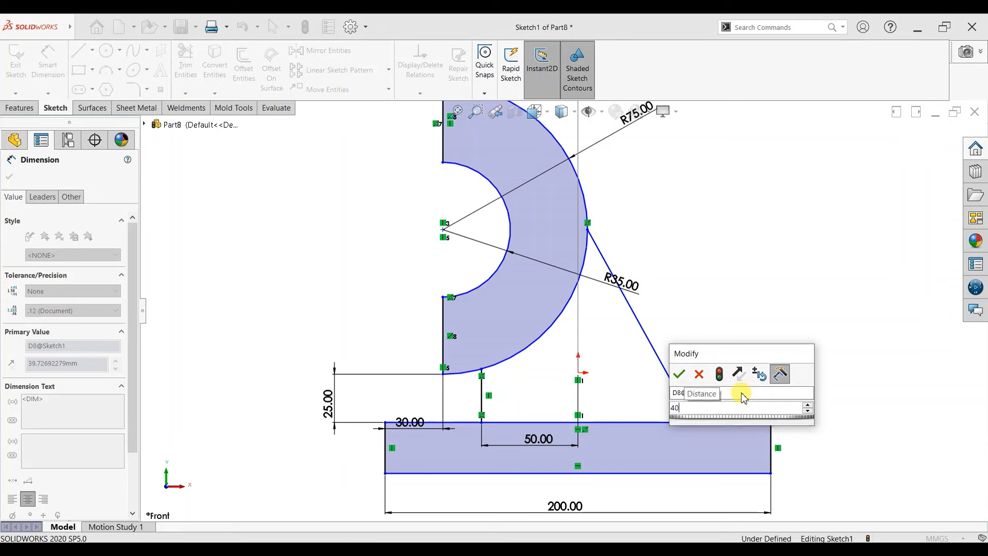
key("Return")
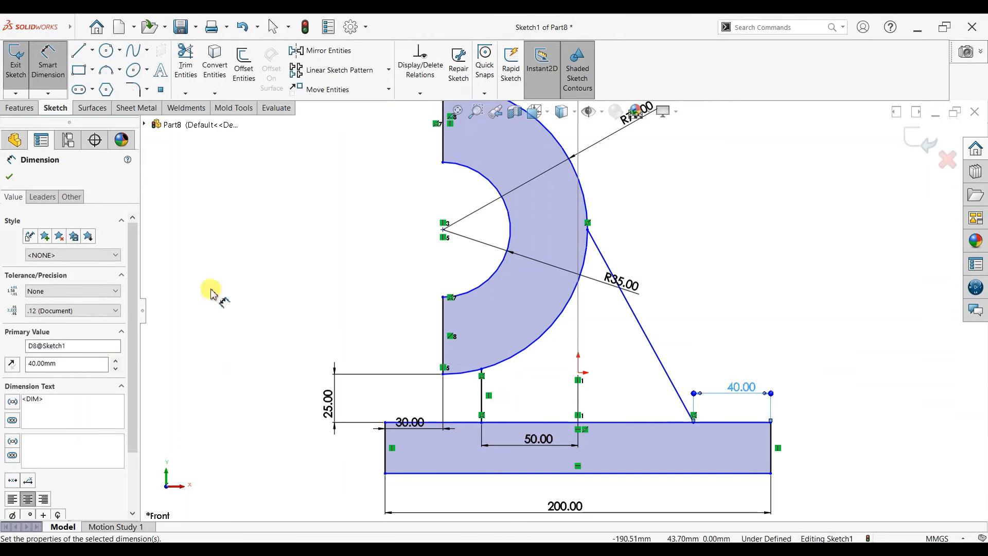
left_click(8, 176)
Step: Choose all four corners of the base rectangle for 2 mm sketch fillets, accepting the changes to its relations
scroll(627, 316, "up", 1)
scroll(650, 203, "up", 2)
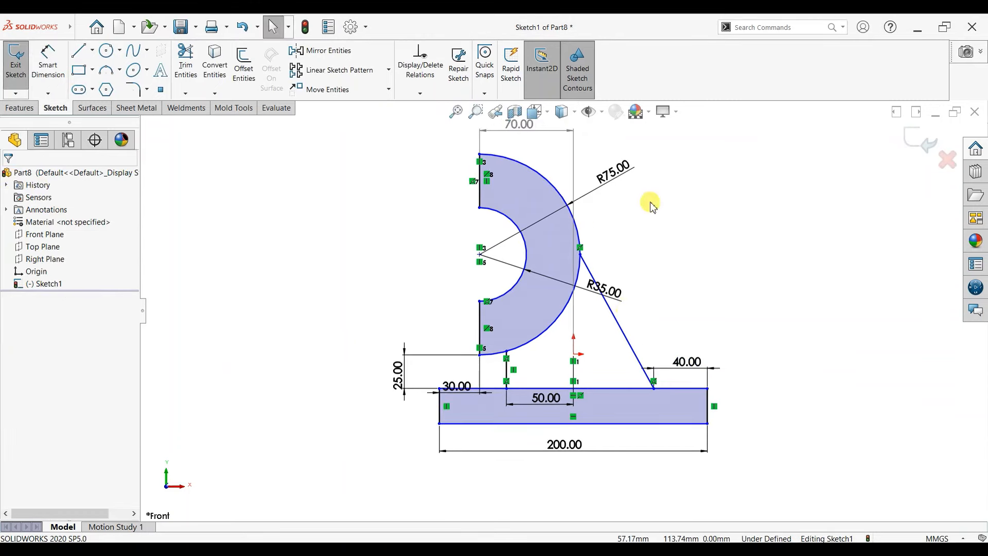
scroll(650, 237, "down", 1)
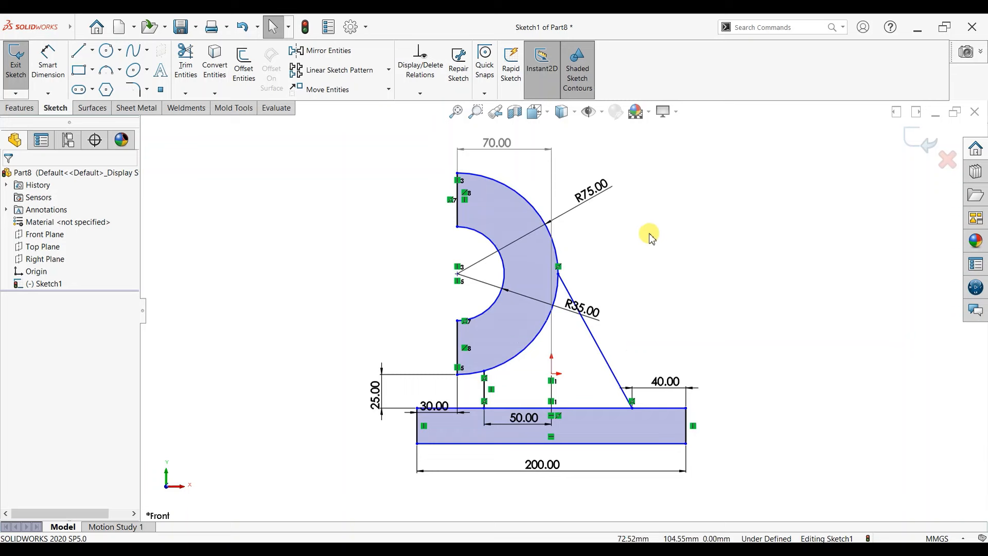
left_click(133, 90)
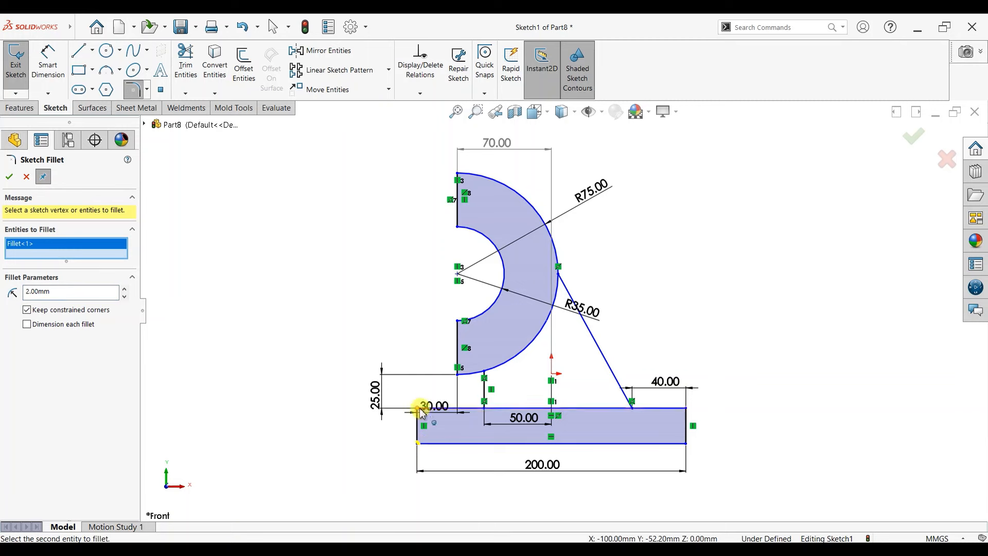
left_click(633, 408)
left_click(527, 299)
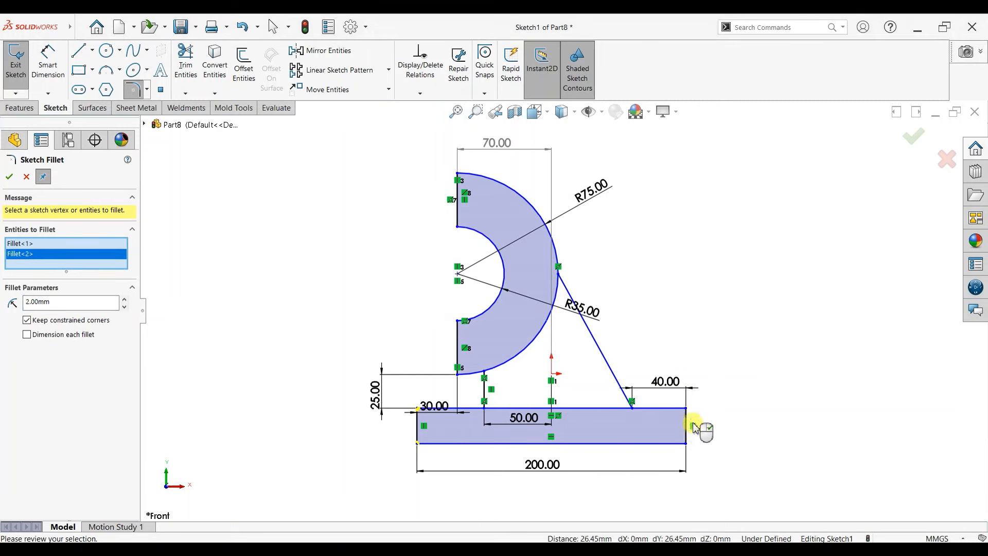
left_click(686, 443)
left_click(524, 297)
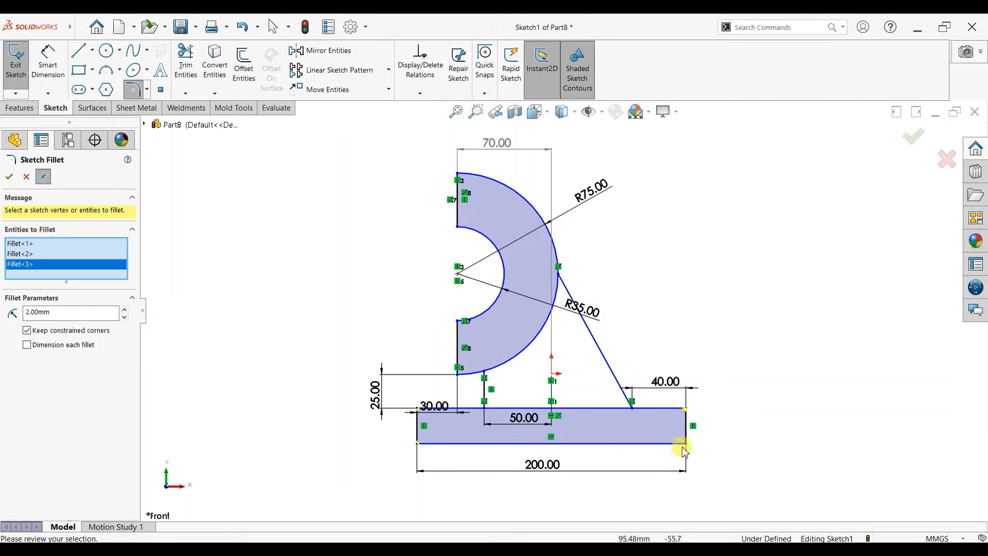
left_click(687, 444)
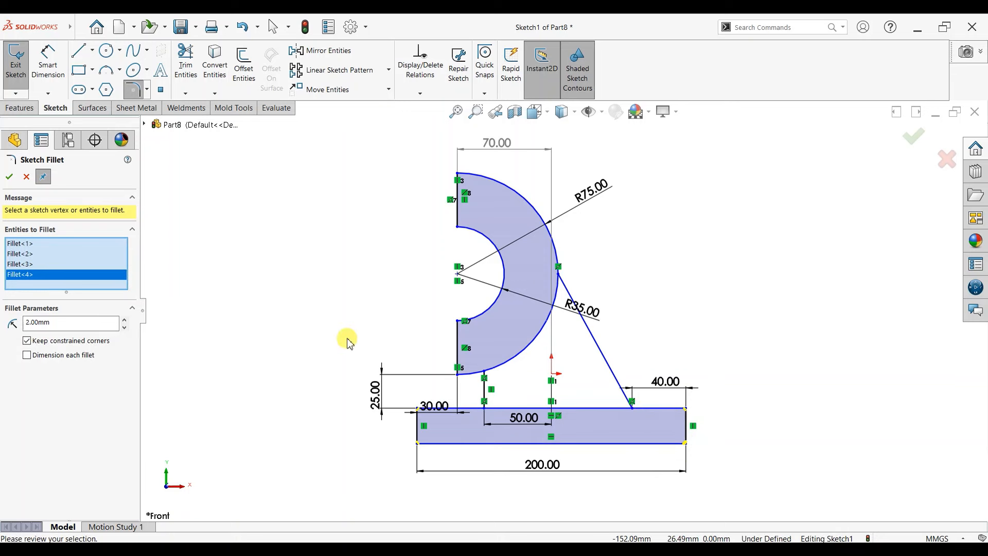
Step: Add the half ring's four corners to the 2 mm sketch fillets and apply them all
scroll(494, 399, "down", 2)
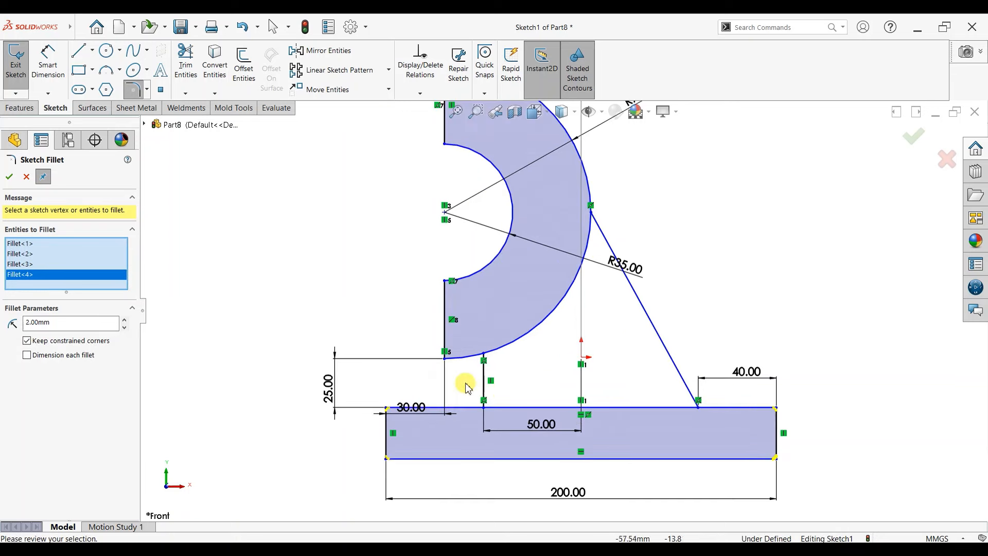
left_click(445, 359)
left_click(524, 296)
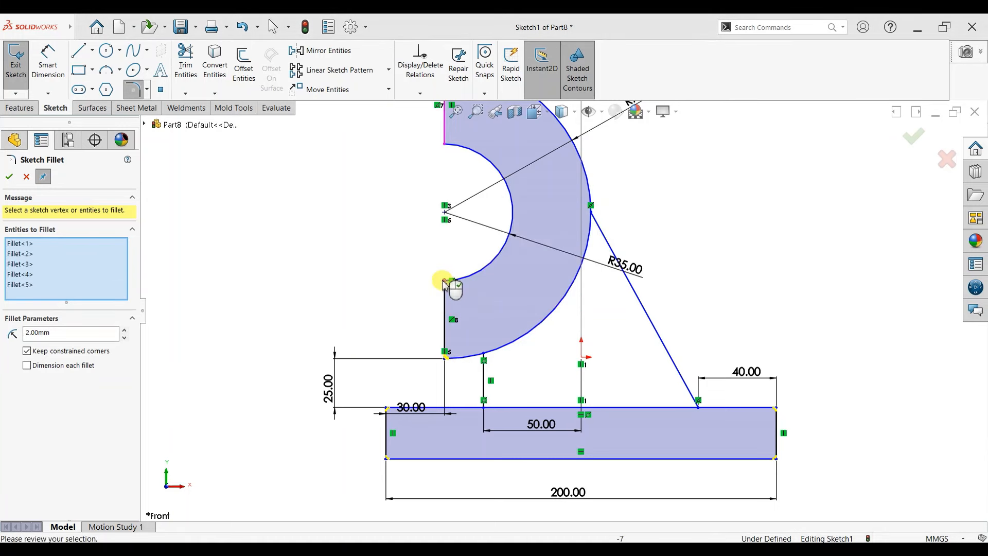
left_click(445, 282)
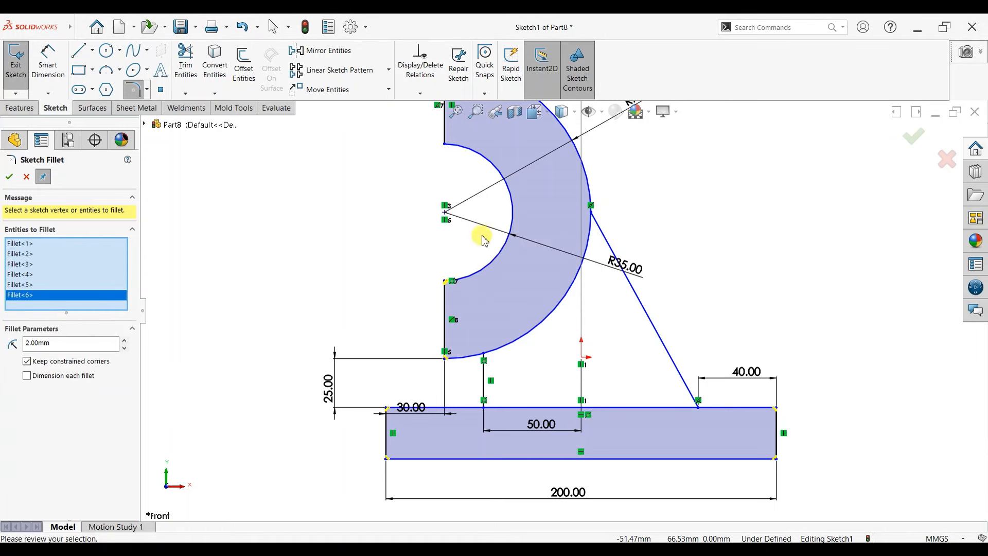
left_click(445, 145)
scroll(479, 165, "up", 2)
scroll(499, 172, "down", 1)
left_click(568, 254)
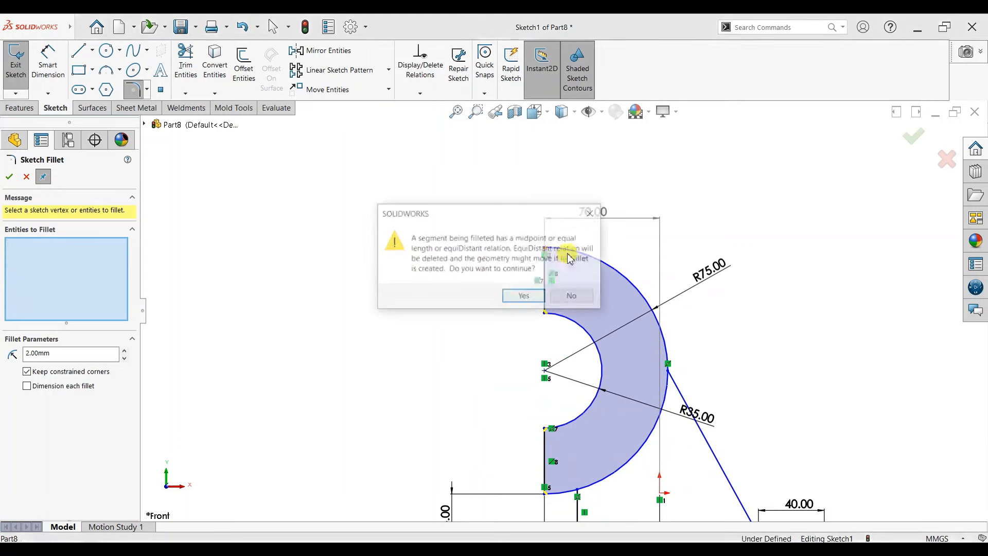
left_click(524, 295)
scroll(721, 474, "up", 1)
scroll(721, 474, "down", 1)
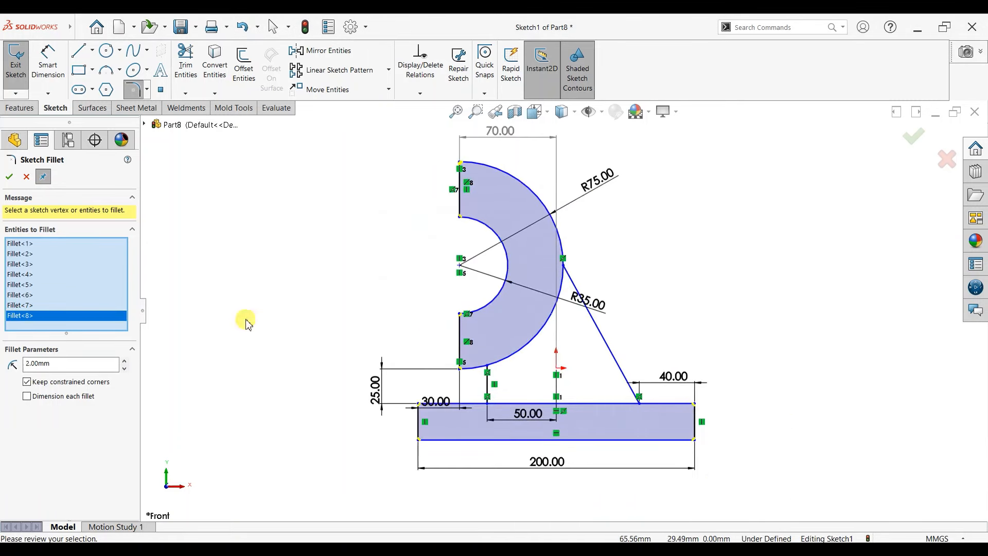
left_click(14, 179)
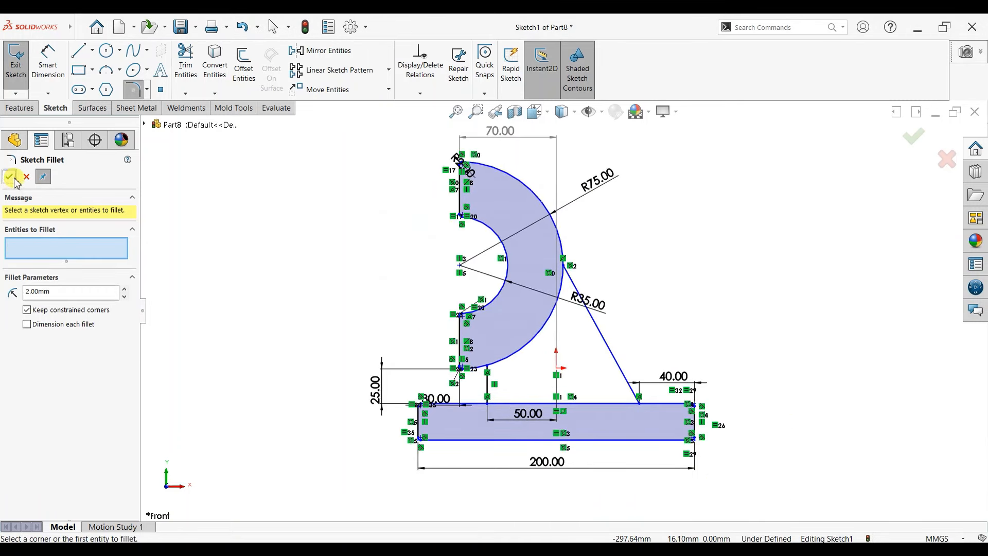
Step: Set the sketch fillet radius to 10 mm and trim away the rectangle's upper edge between the vertical and sloped lines
double_click(54, 292)
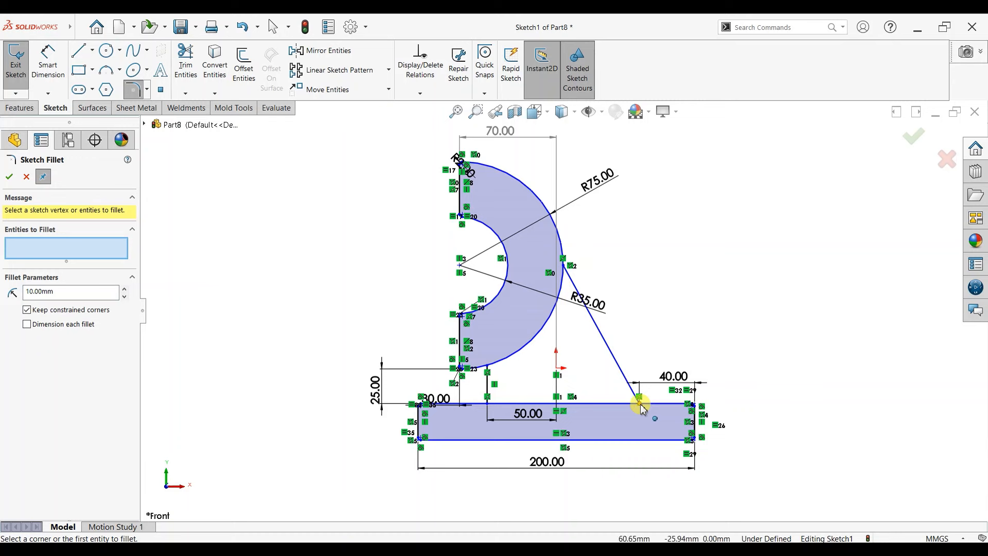
left_click(185, 63)
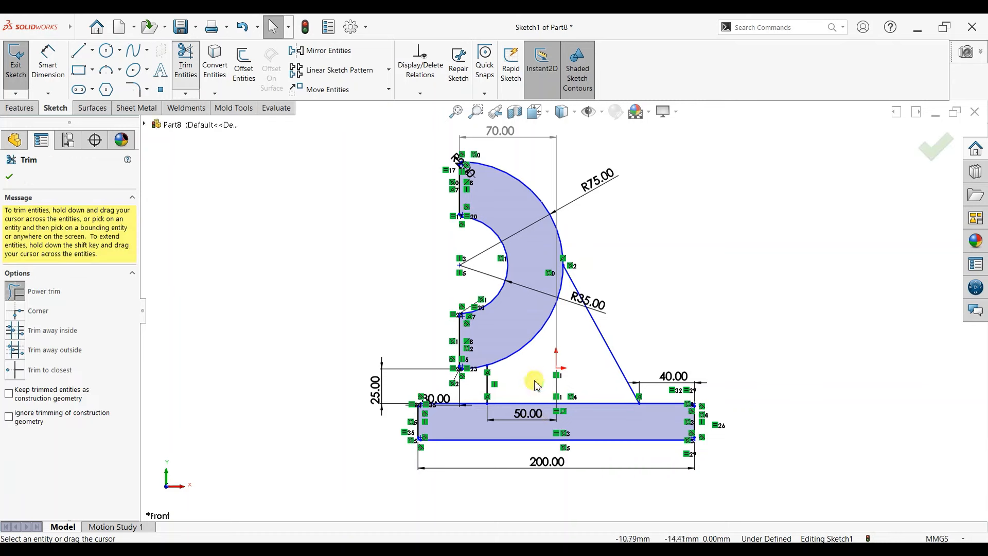
left_click_drag(535, 383, 530, 405)
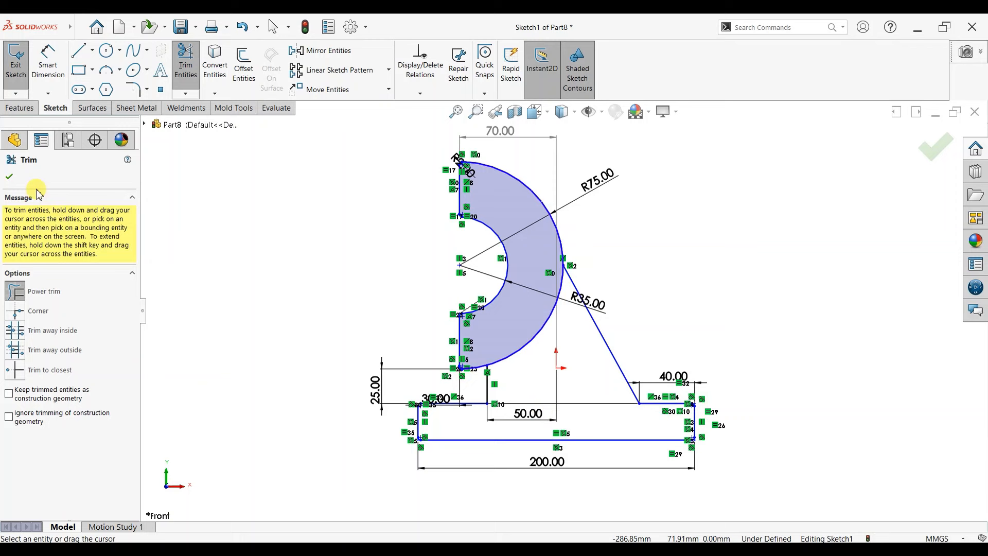
left_click(9, 177)
Step: Apply 10 mm sketch fillets where the sloped and vertical lines meet the base rectangle's upper edge
left_click(133, 91)
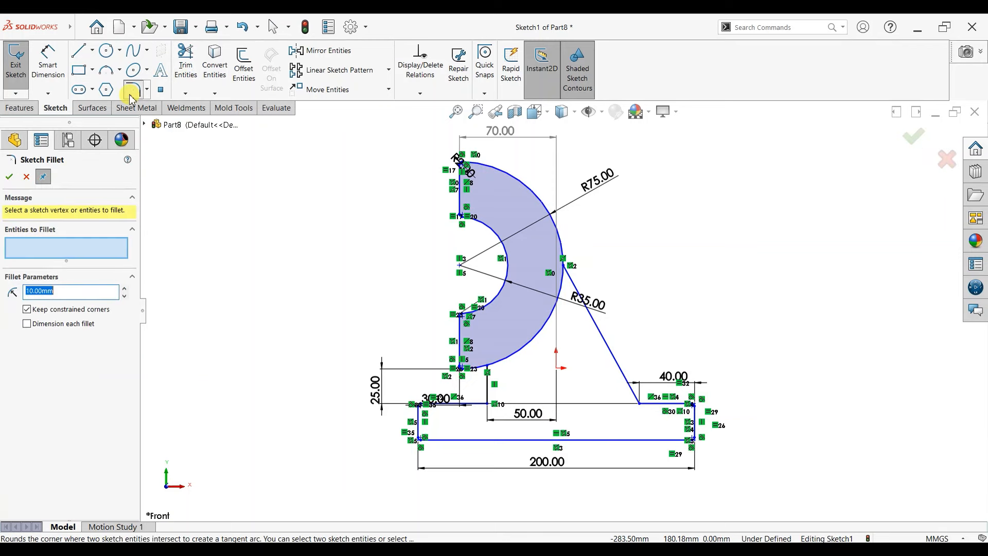
left_click(640, 404)
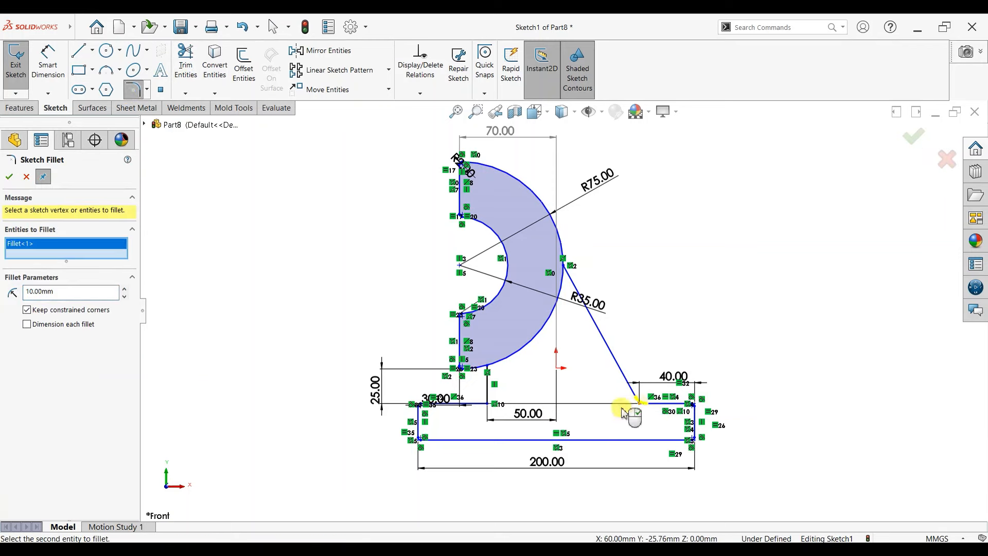
left_click(487, 404)
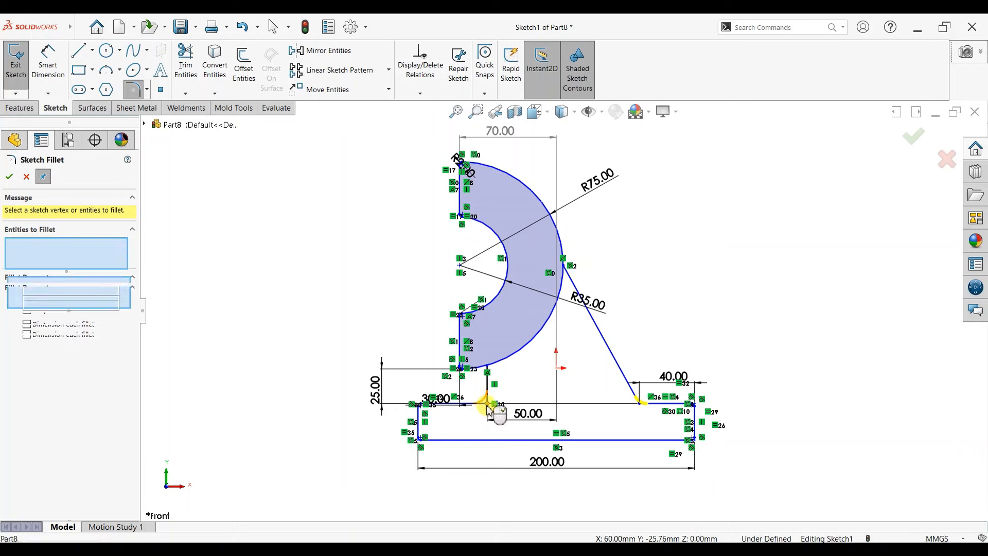
left_click(10, 177)
left_click(17, 177)
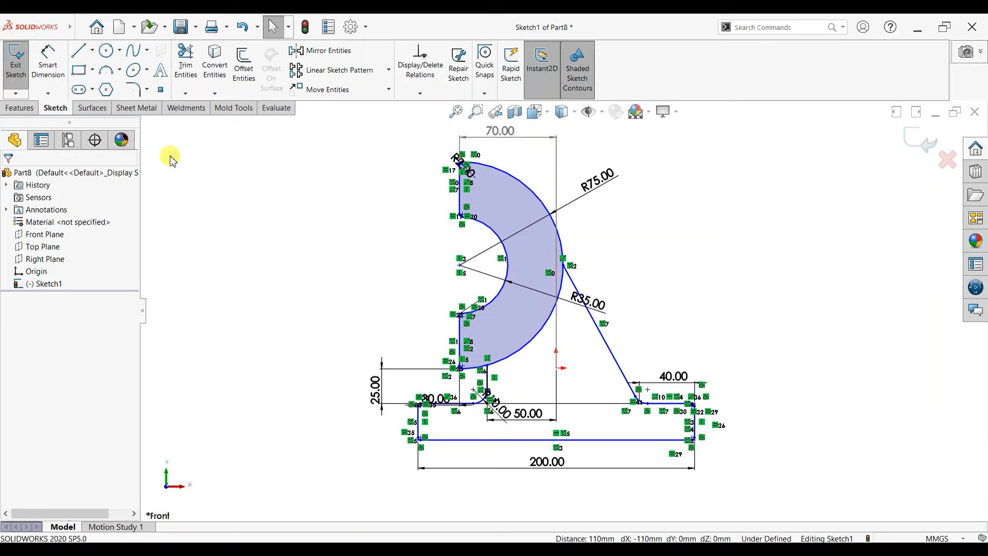
Step: Close the base rectangle's upper edge with a horizontal line between the lower ends of the two 10 mm fillets
left_click(473, 404)
left_click(650, 404)
right_click(667, 334)
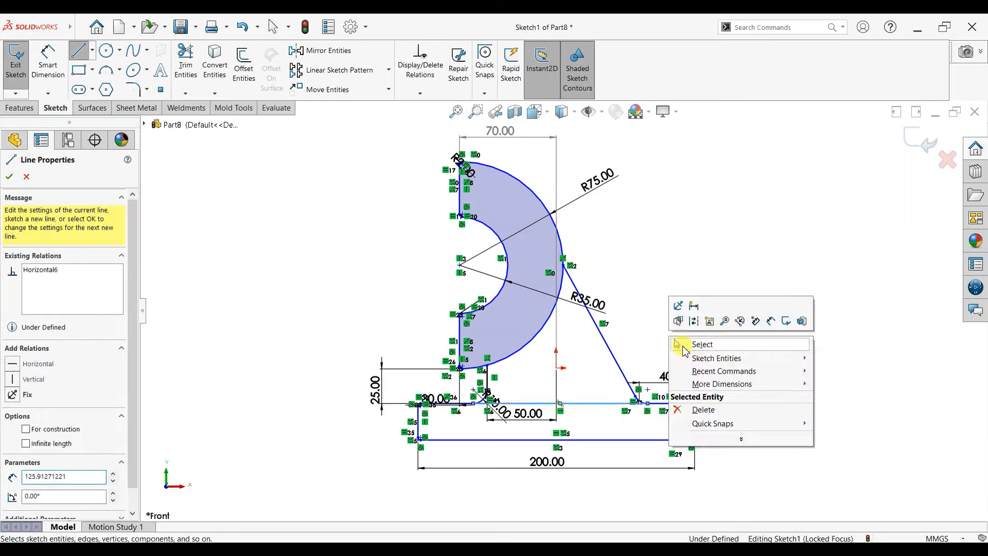
left_click(685, 345)
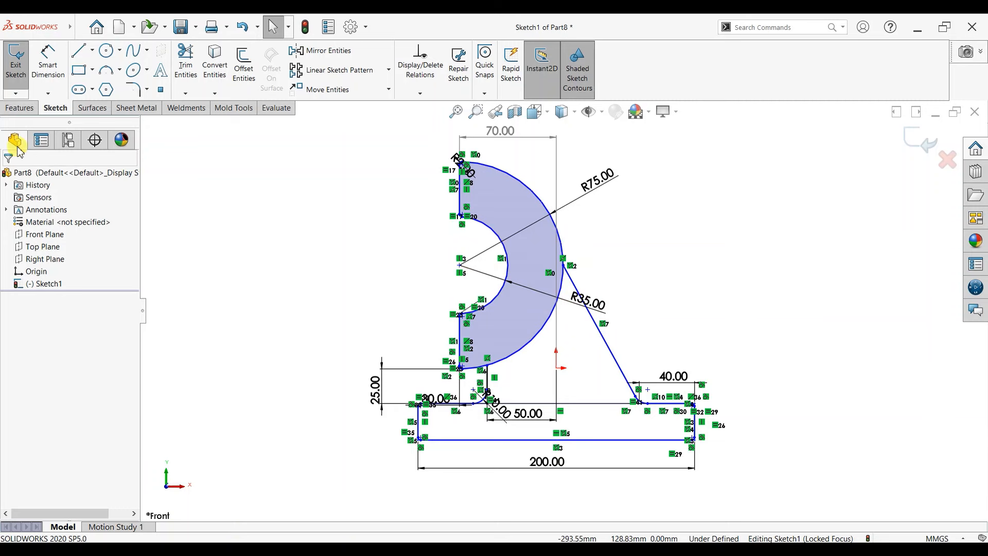
Step: Extrude the base rectangle region as a Mid Plane boss with a depth of 80 mm
left_click(19, 107)
left_click(21, 67)
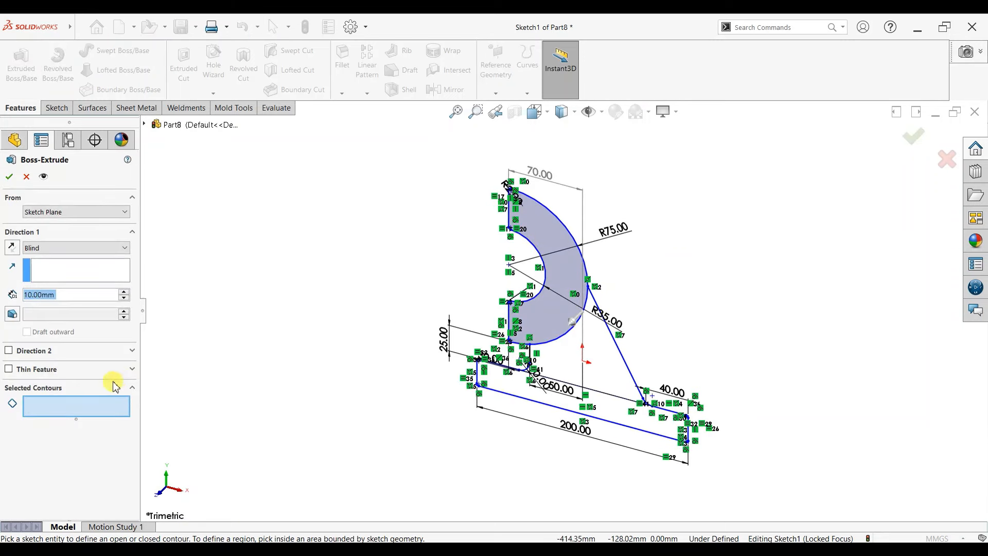
left_click(538, 396)
left_click(73, 247)
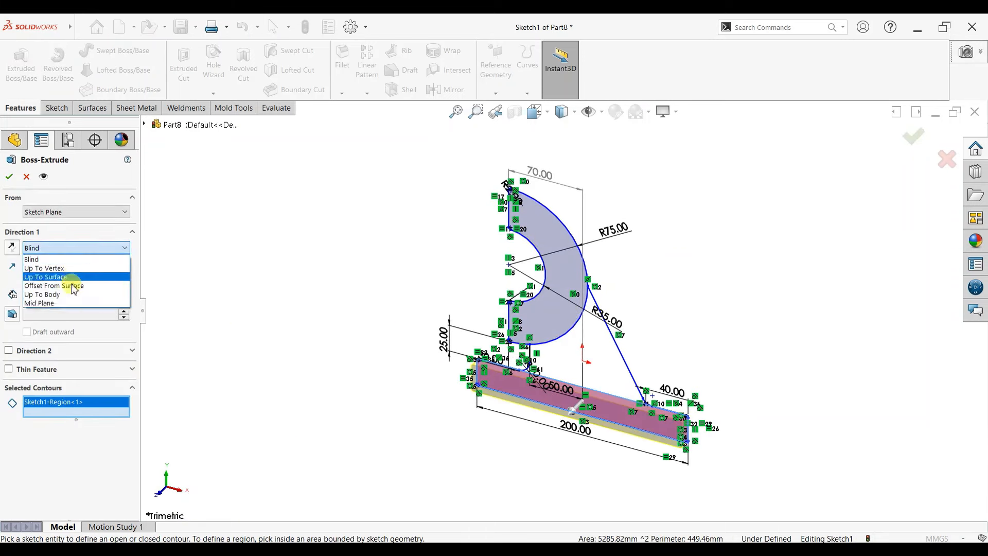
left_click(67, 302)
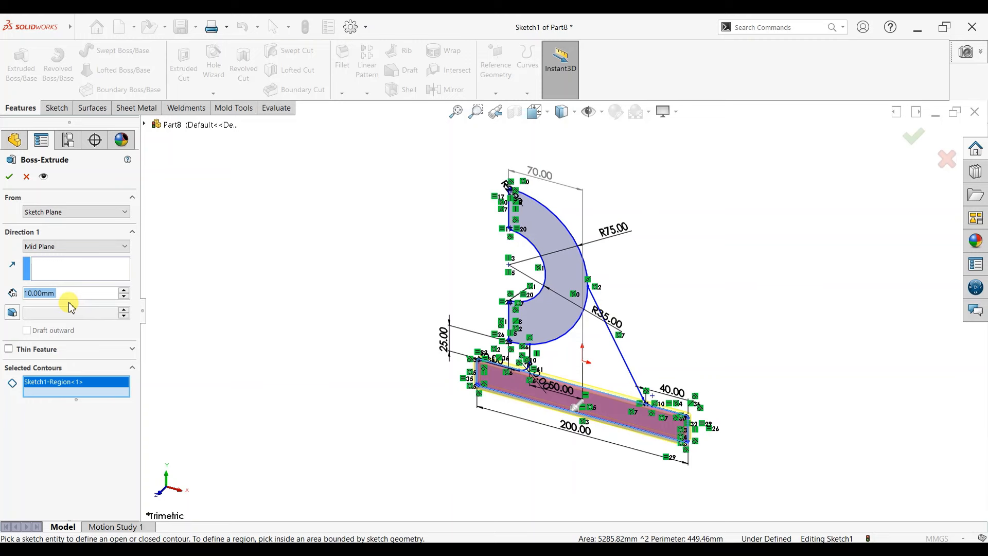
type("50")
key("Return")
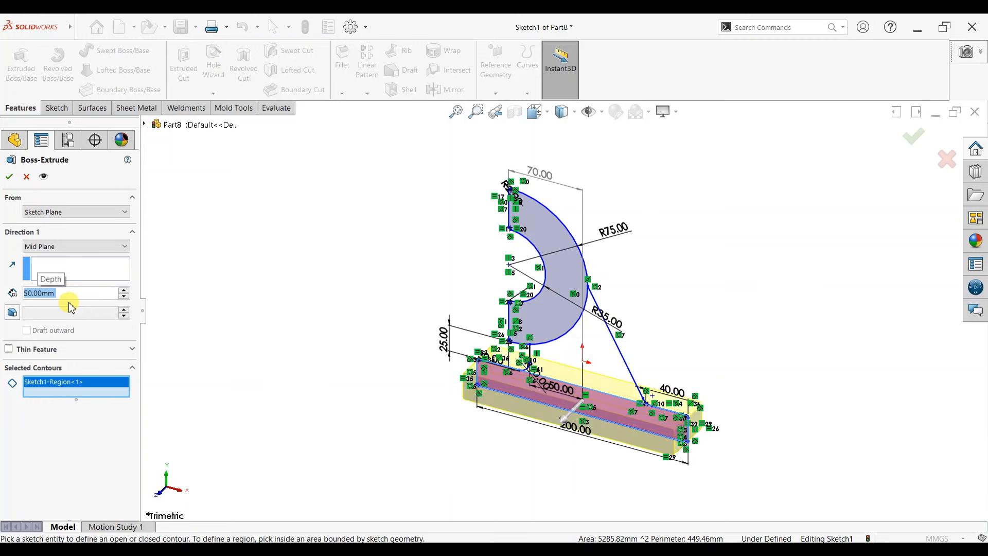
type("80")
key("Return")
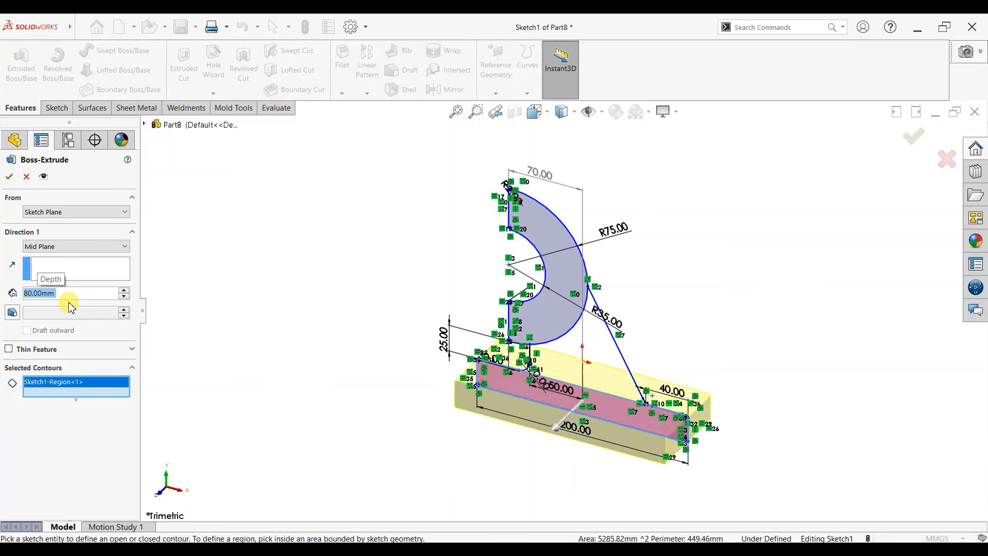
left_click(10, 177)
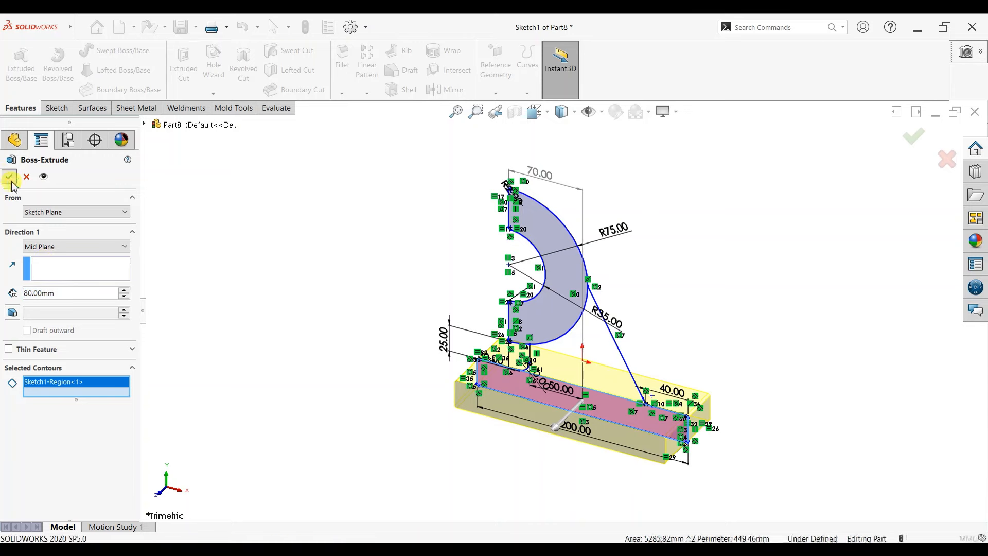
Step: Reuse the profile sketch to extrude the half-ring region as a Mid Plane boss, 80 mm deep
left_click(7, 296)
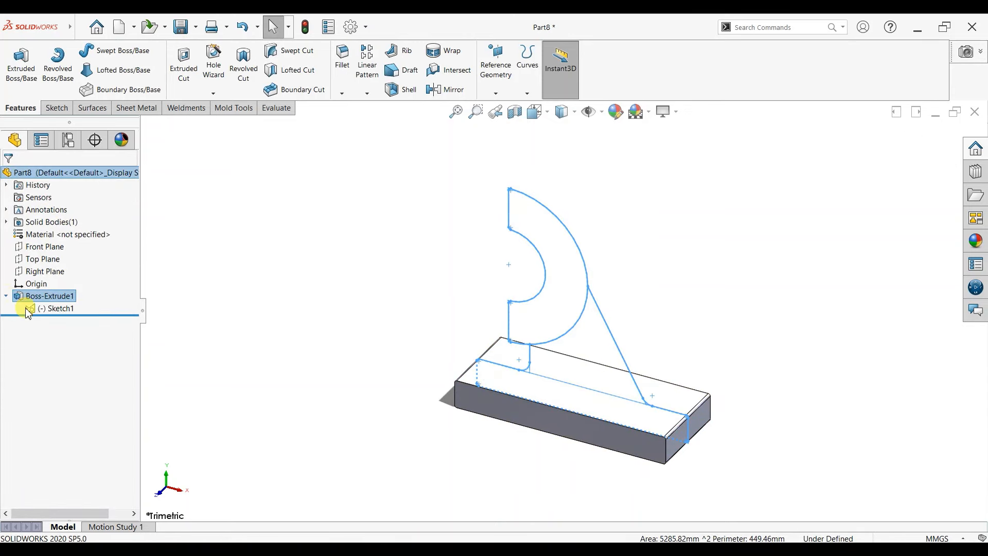
left_click(27, 309)
left_click(19, 64)
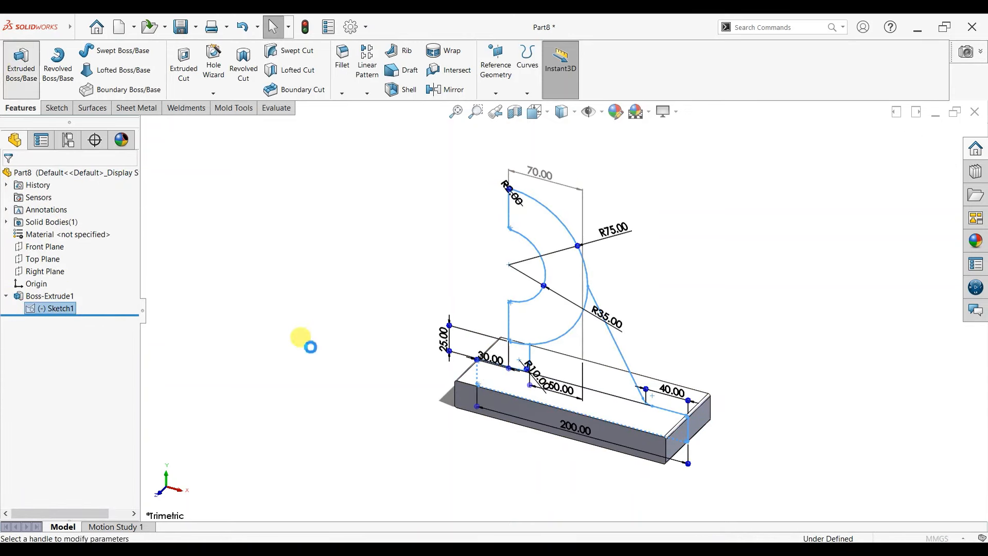
left_click(571, 307)
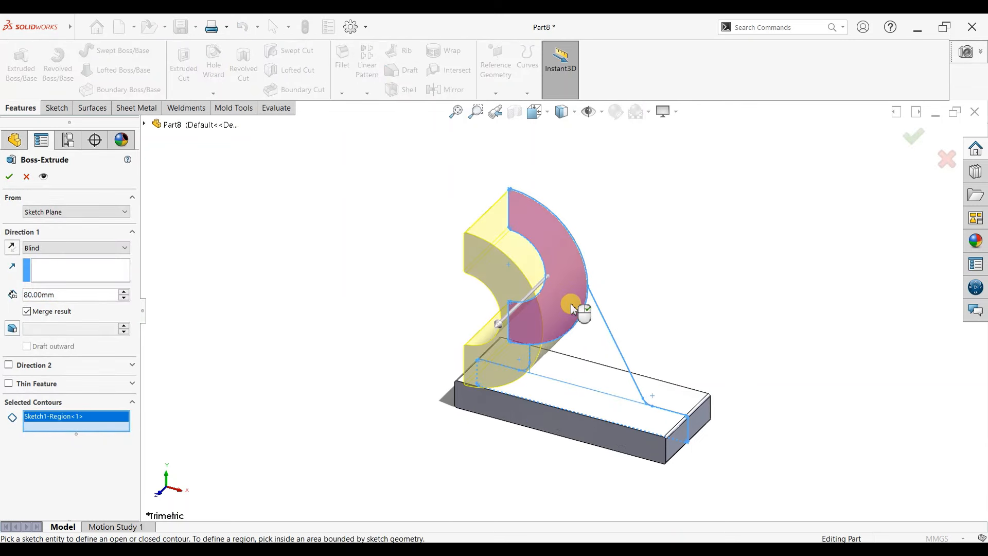
left_click(85, 249)
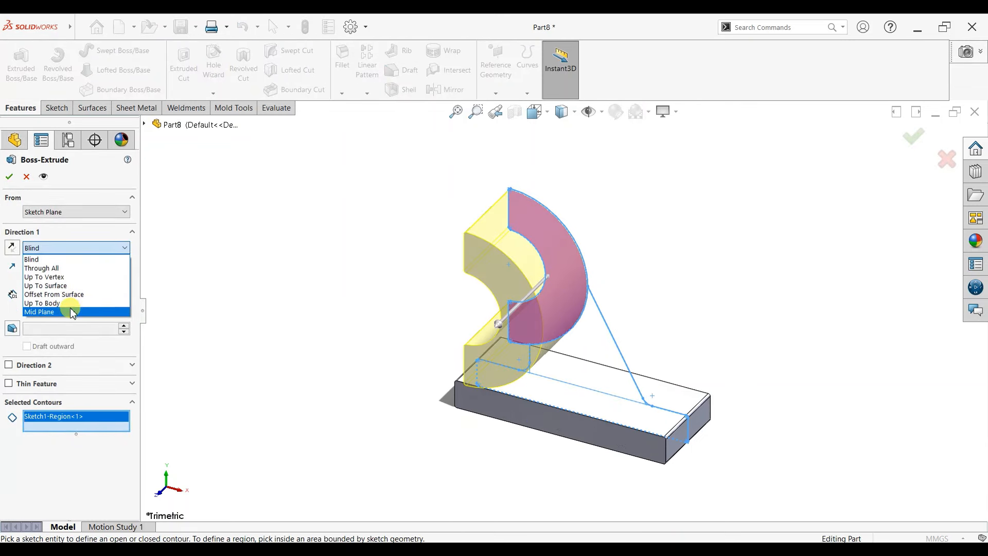
left_click(72, 312)
left_click(10, 178)
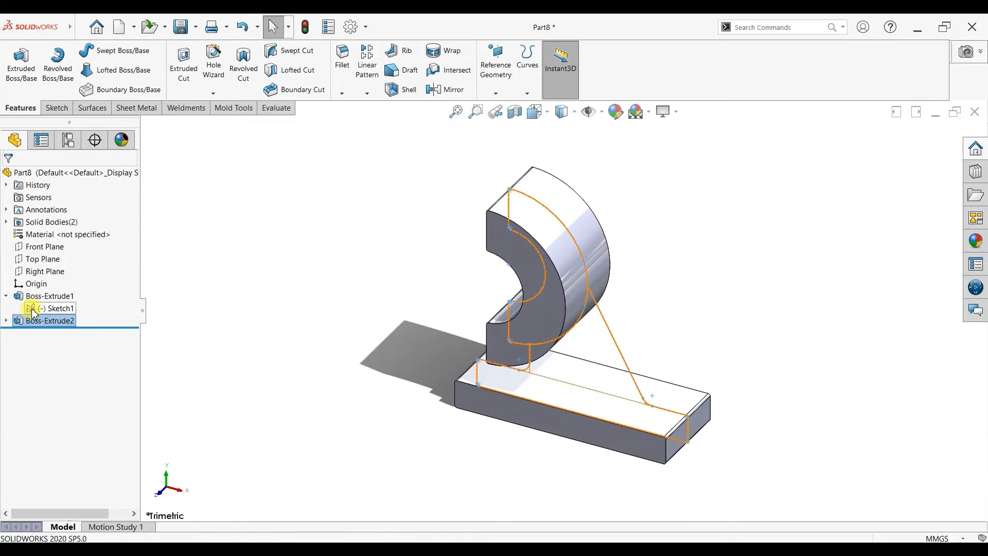
Step: Reuse the profile sketch to extrude the web region between half ring and base as a 30 mm Mid Plane boss
left_click(32, 311)
left_click(21, 64)
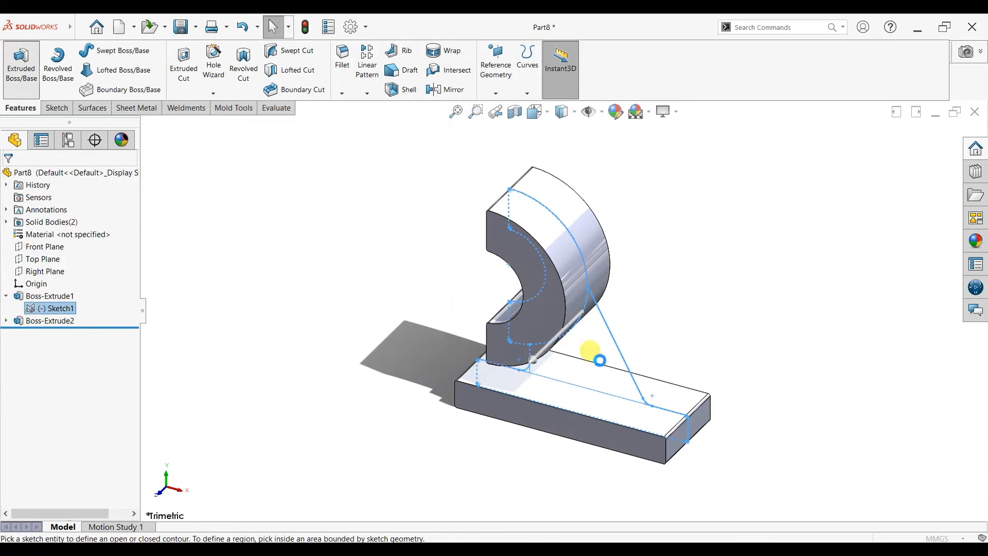
left_click(600, 359)
left_click(77, 248)
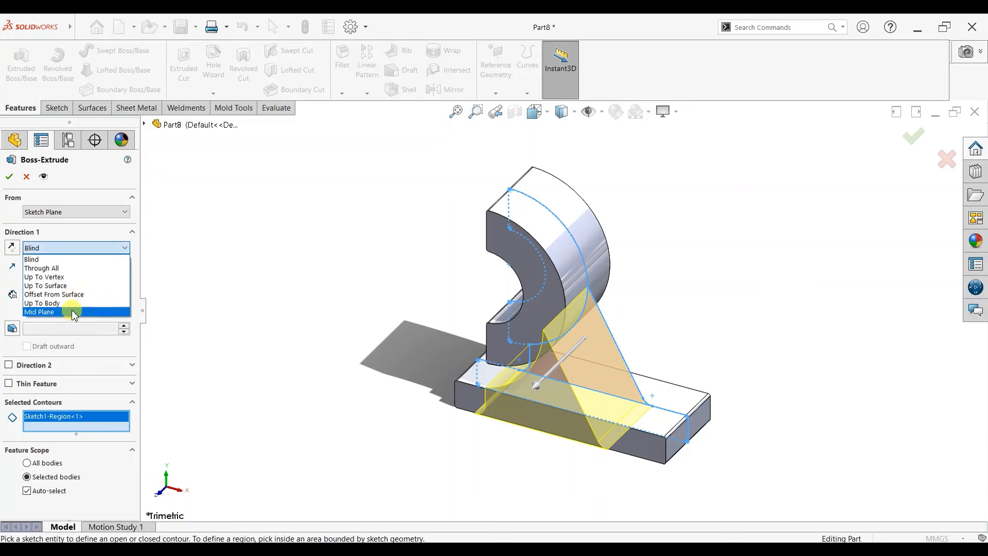
left_click(74, 312)
type("3")
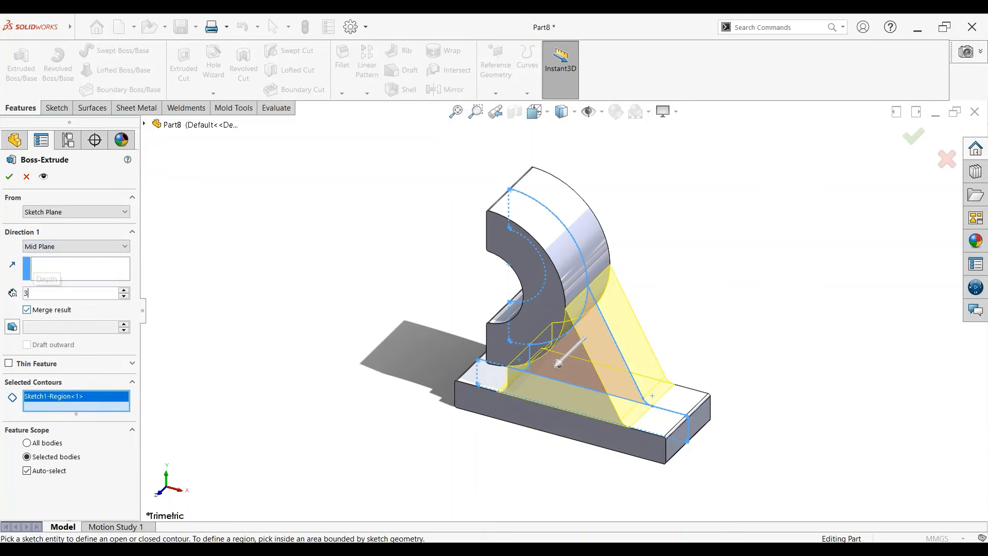
type("0")
key("Return")
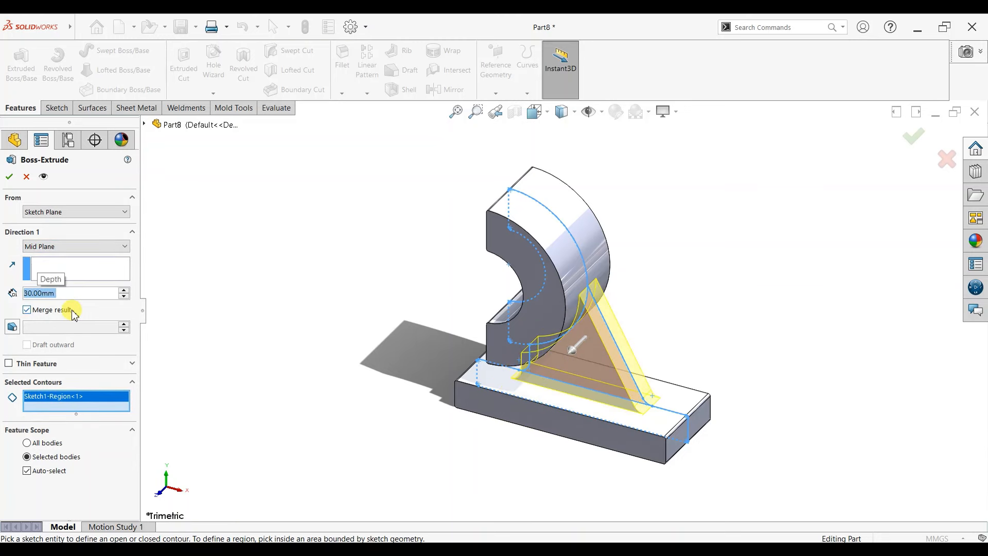
left_click(8, 177)
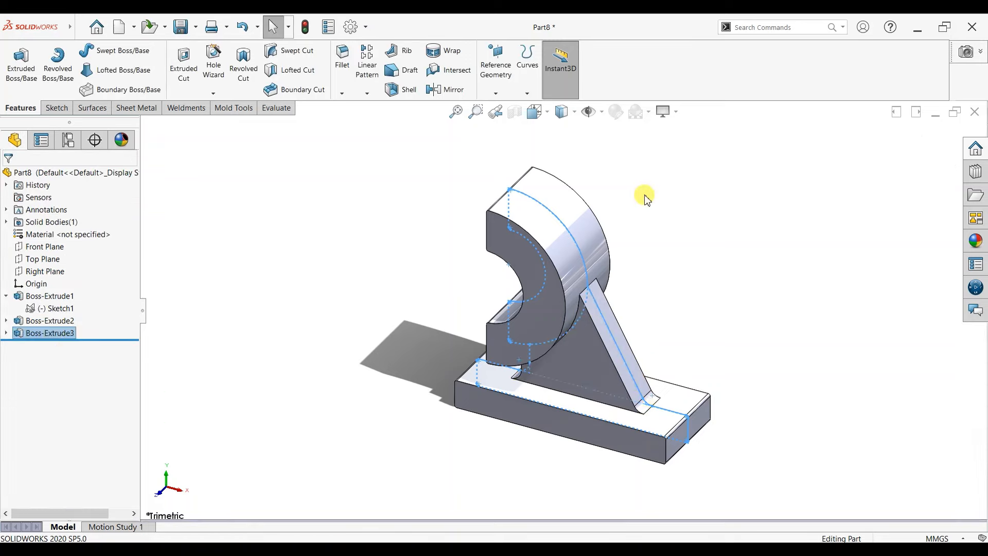
Step: Start a sketch on the half ring's upper flat end face and view it straight on
middle_click_drag(726, 465, 733, 407)
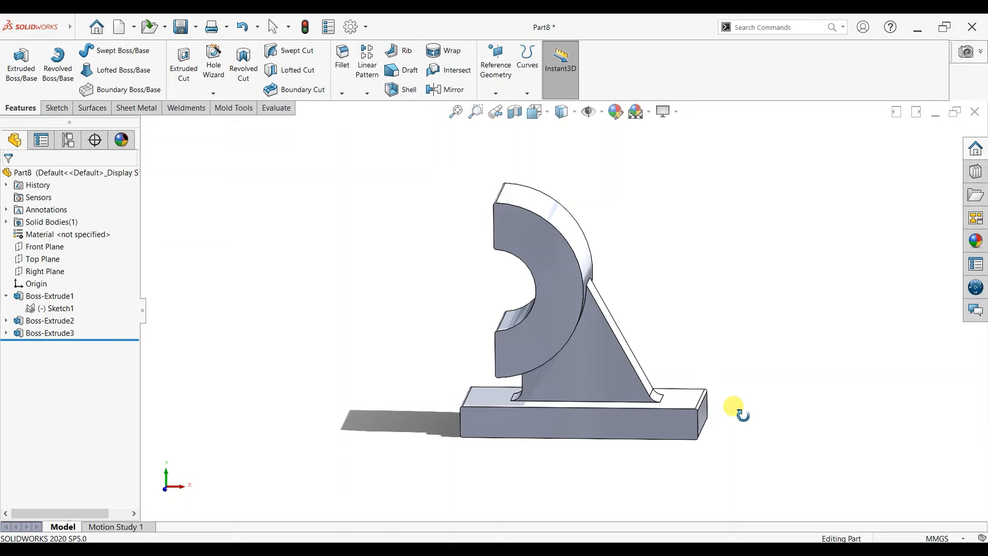
middle_click_drag(733, 407, 809, 412)
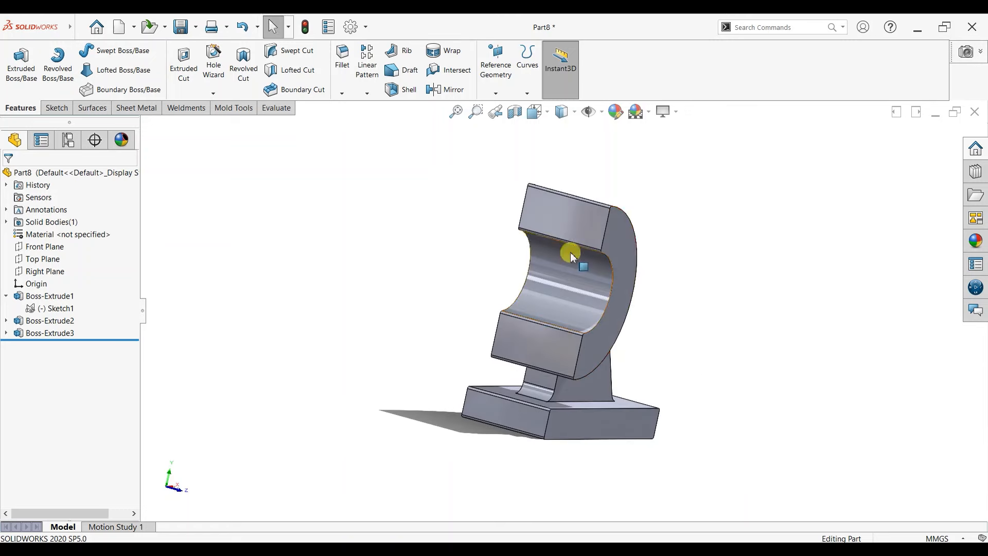
left_click(545, 221)
left_click(595, 188)
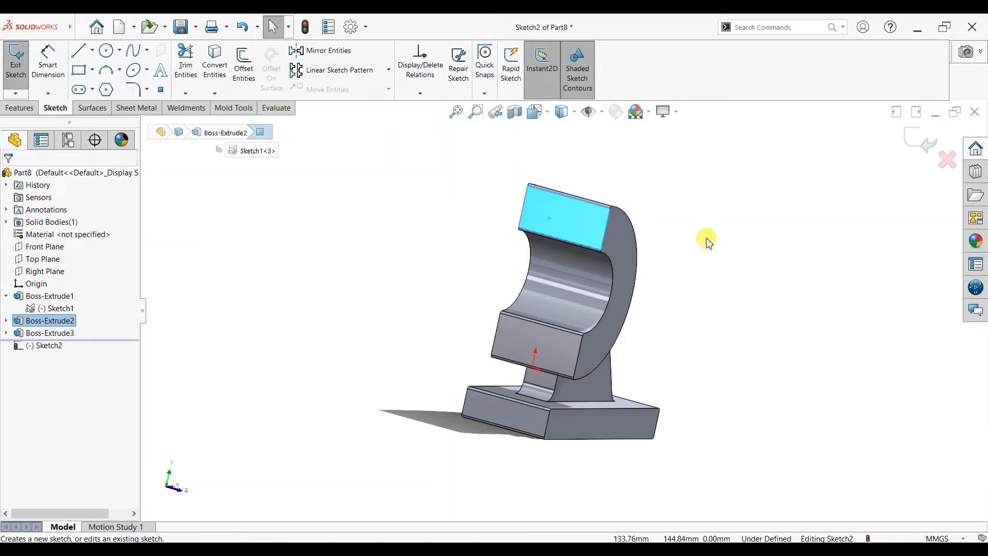
key("ctrl+8")
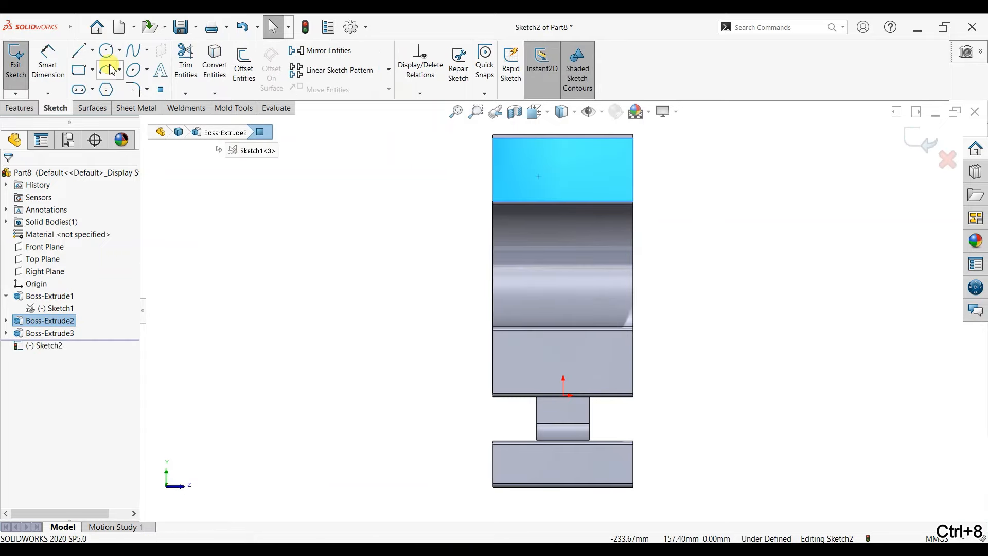
Step: Draw a horizontal centerline across the full width of the half ring at its mid-height
left_click(92, 50)
left_click(94, 80)
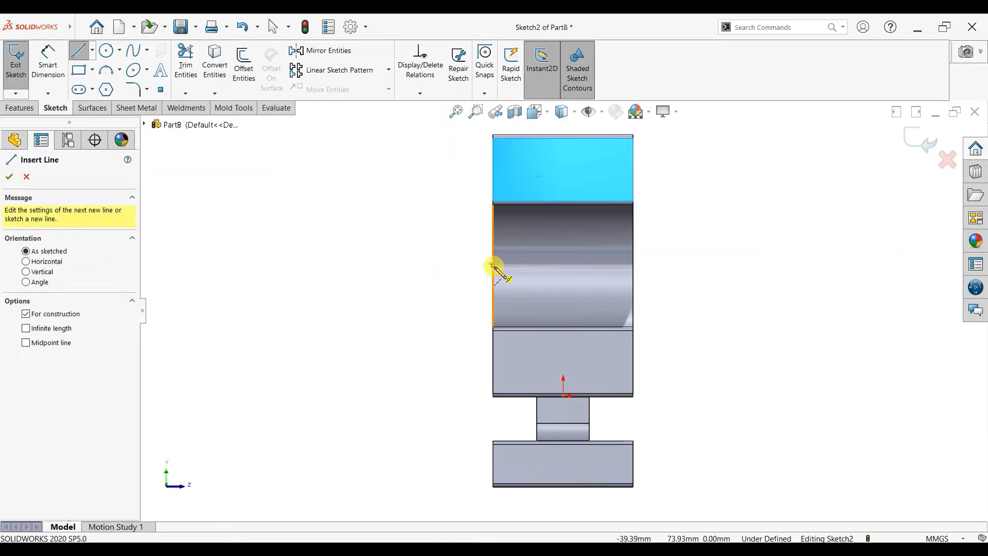
left_click(494, 266)
left_click(634, 266)
right_click(662, 203)
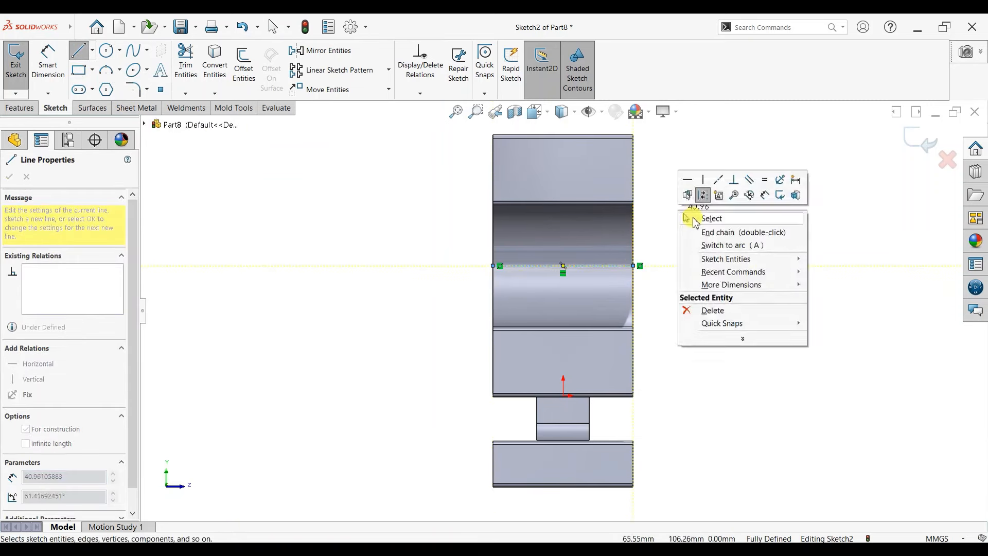
left_click(706, 216)
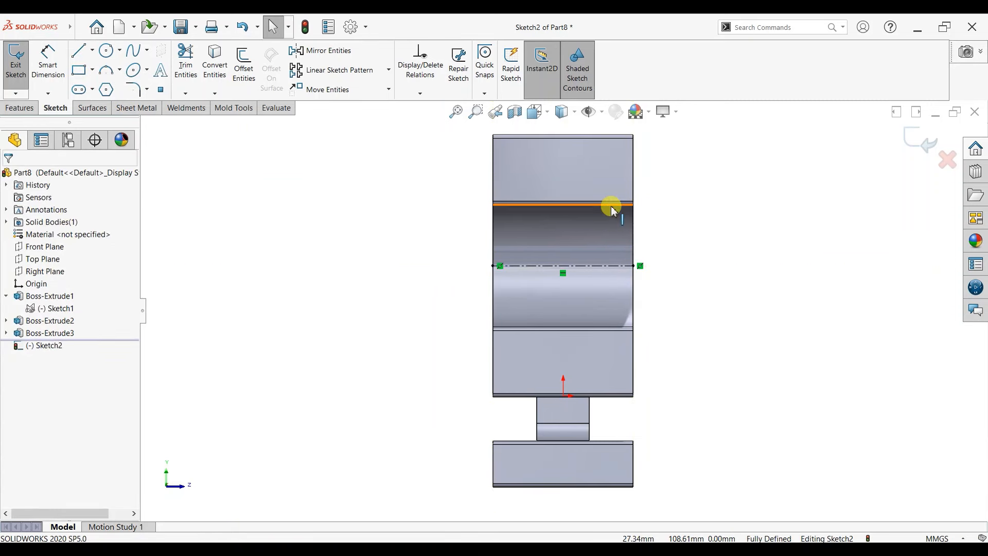
Step: Draw the three outer lines of an inverted U, about 57 mm wide and 22 mm high, standing on the upper end face's lower edge
left_click(72, 26)
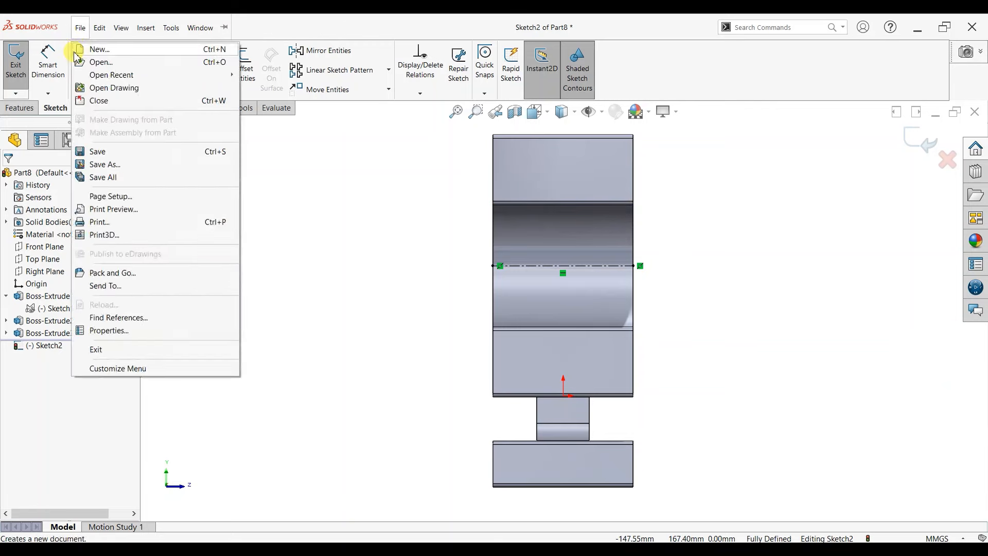
left_click(77, 49)
left_click(583, 81)
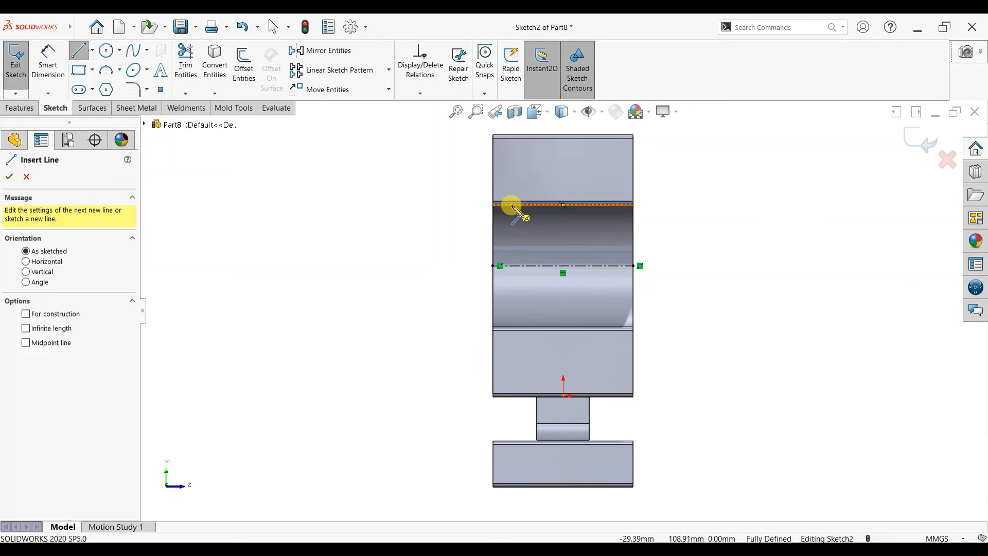
left_click(512, 205)
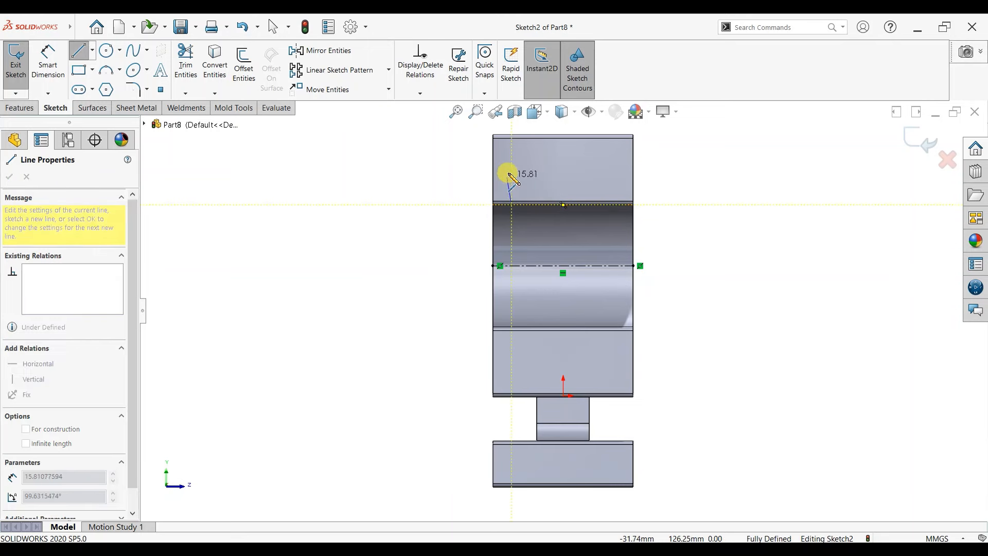
left_click(512, 167)
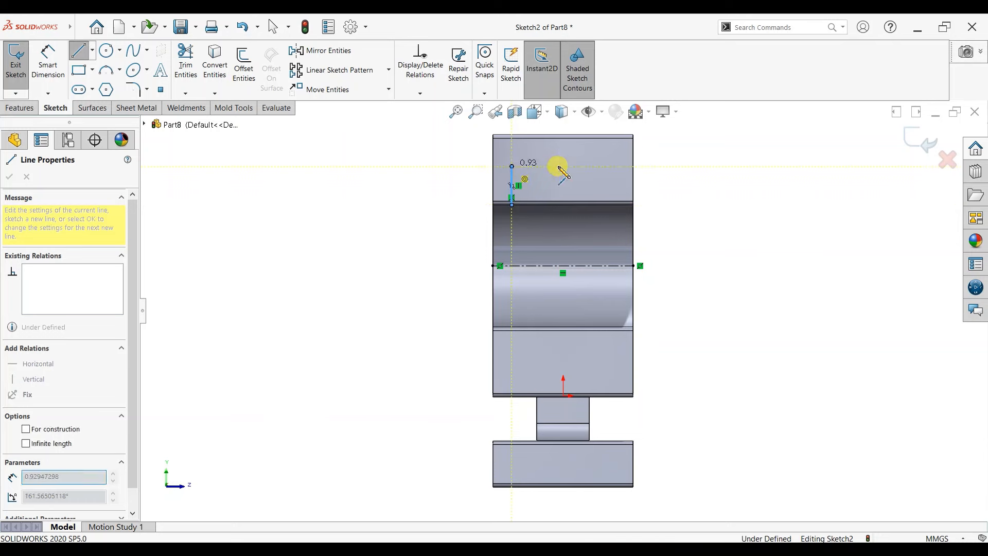
left_click(612, 166)
left_click(612, 205)
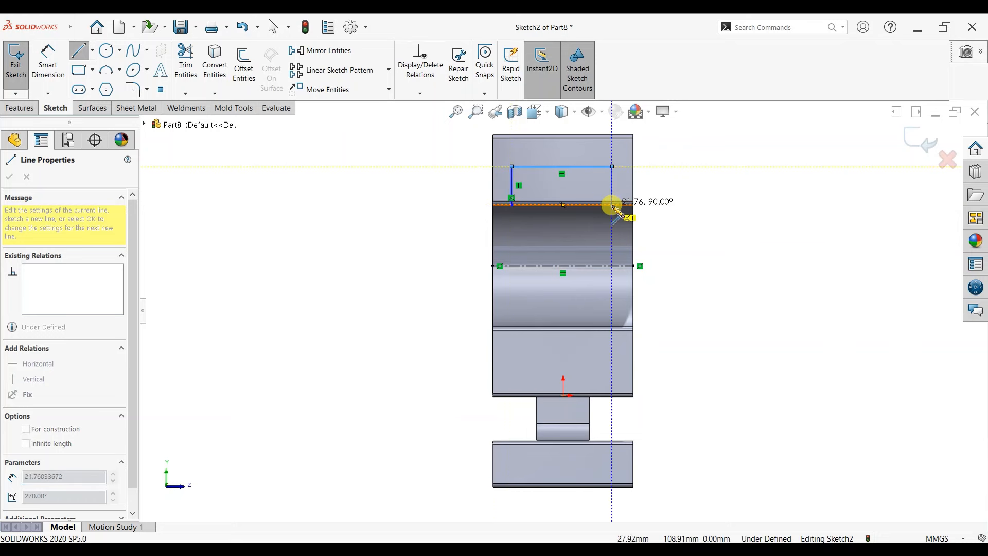
Step: Close the inverted U with two leg ends on the edge and a parallel inner outline about 13.5 mm high
left_click(597, 199)
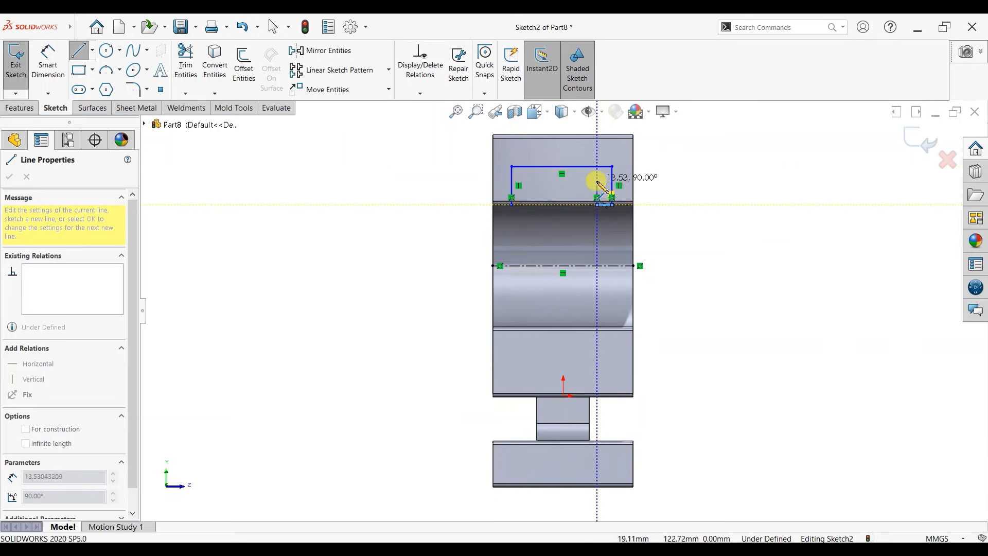
left_click(597, 181)
left_click(526, 181)
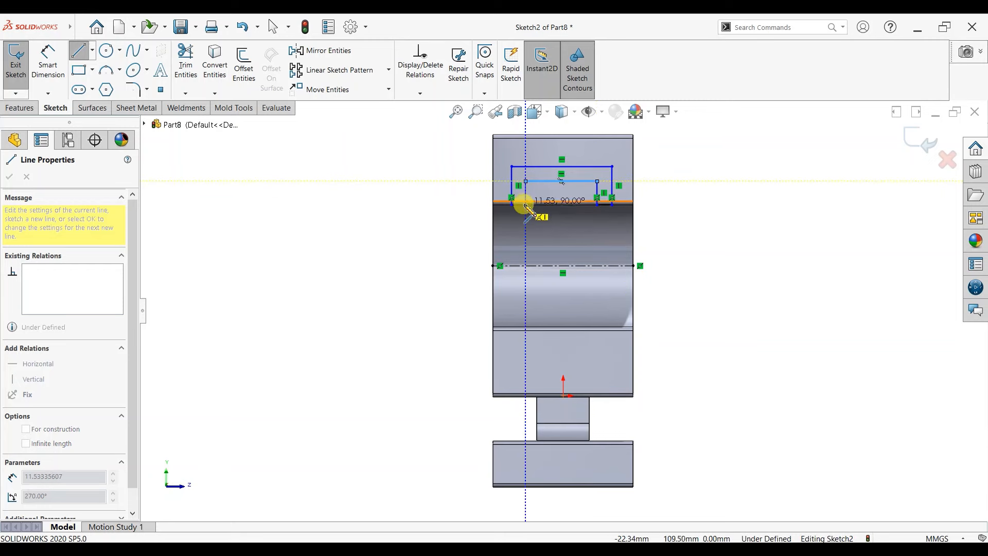
left_click(526, 204)
key("Escape")
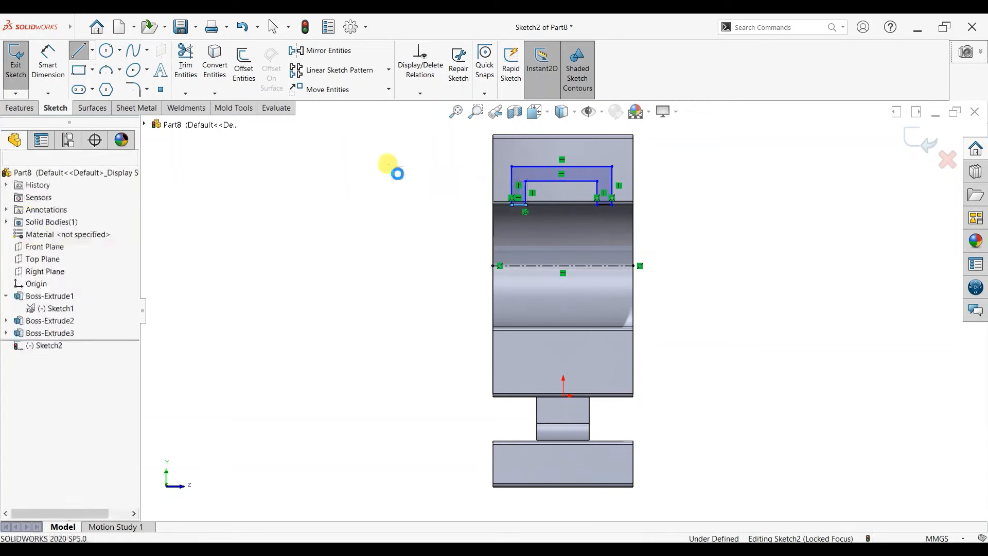
Step: Add a Vertical relation between the midpoint of the U's outer horizontal line and the origin
scroll(591, 192, "down", 2)
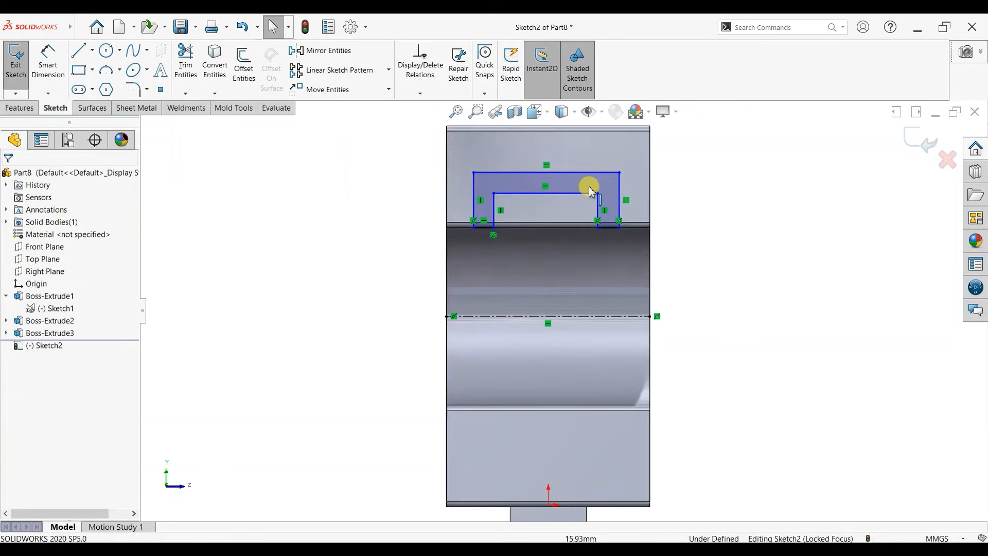
left_click(549, 173)
left_click(548, 504, "ctrl")
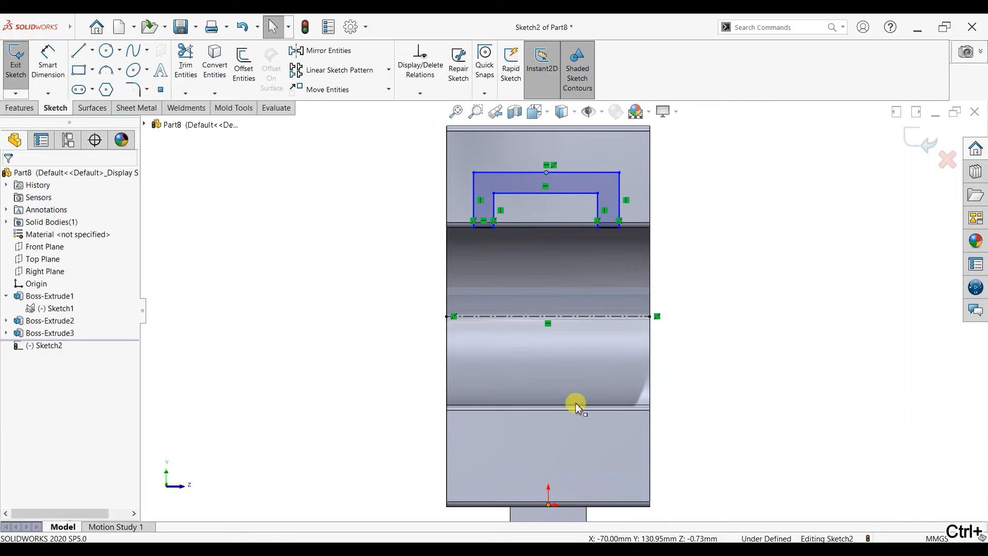
left_click(596, 459)
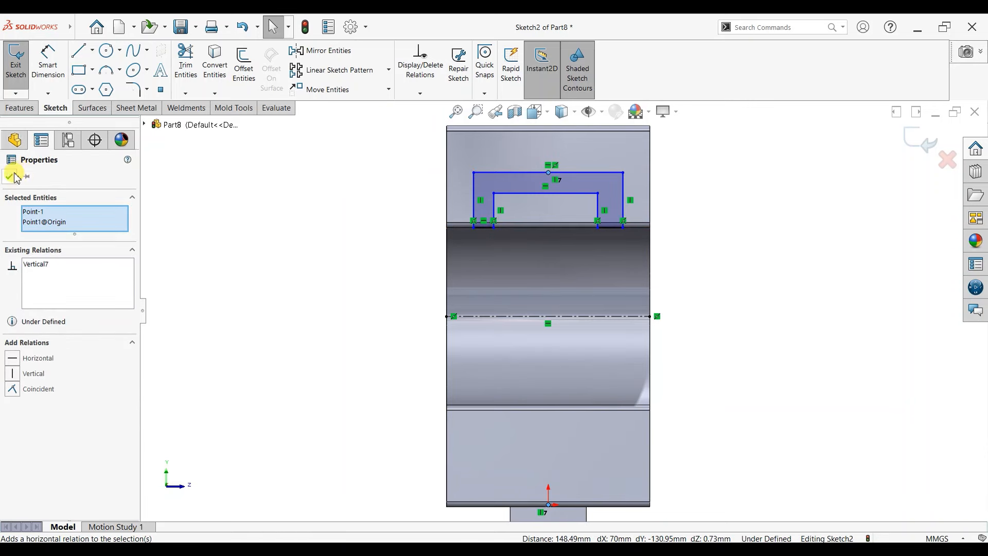
left_click(10, 176)
Step: Dimension the left outer side of the U at 10 mm from the left edge of the end face
left_click(48, 59)
left_click(475, 206)
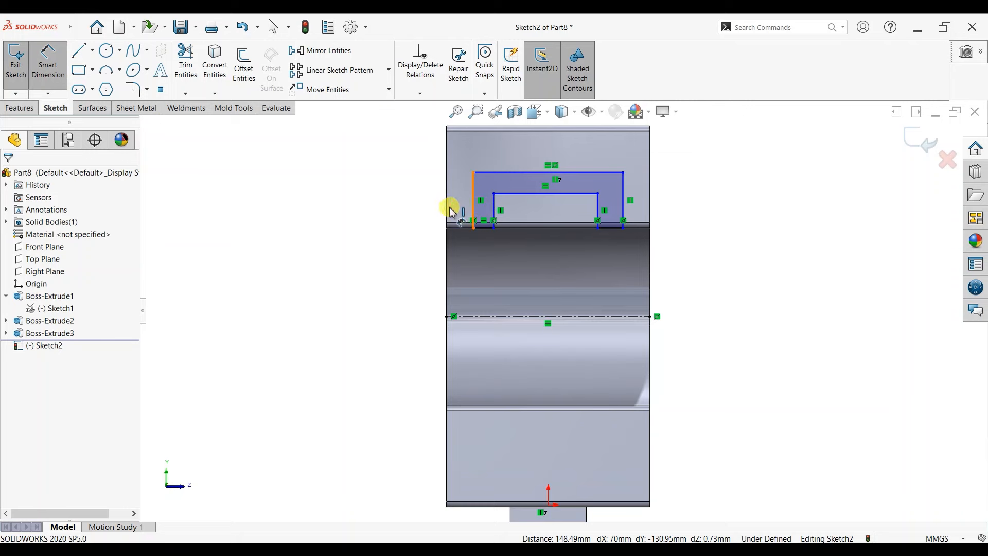
left_click(446, 206)
left_click(416, 211)
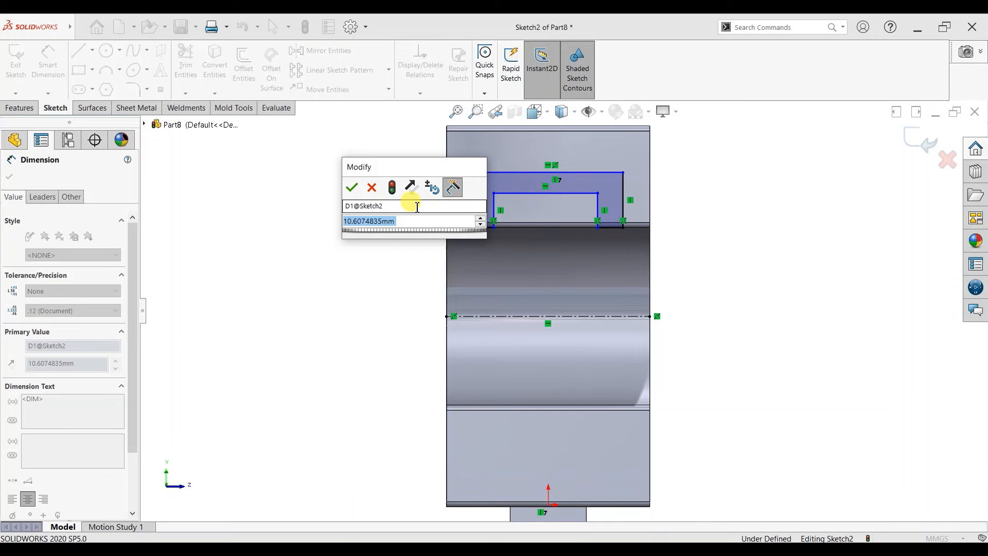
type("10")
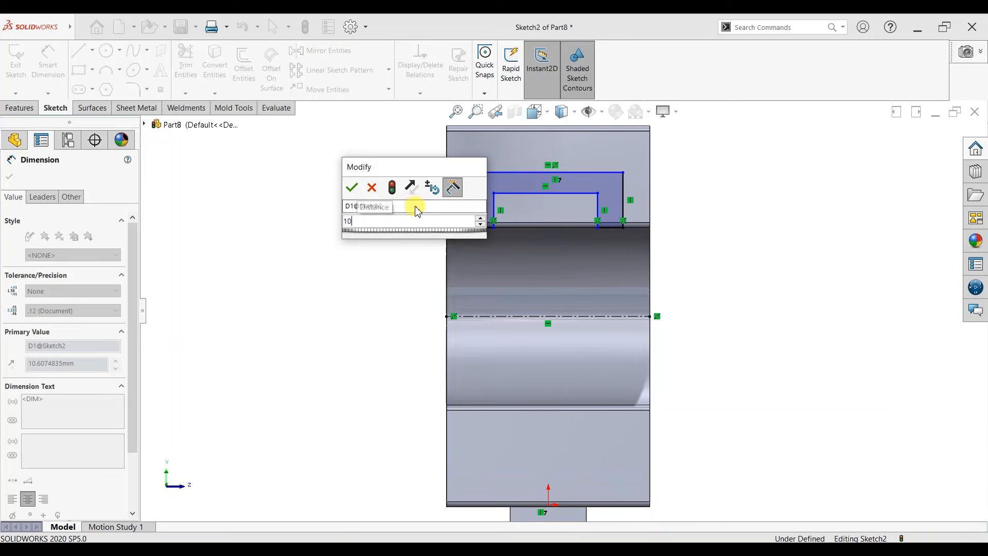
key("Return")
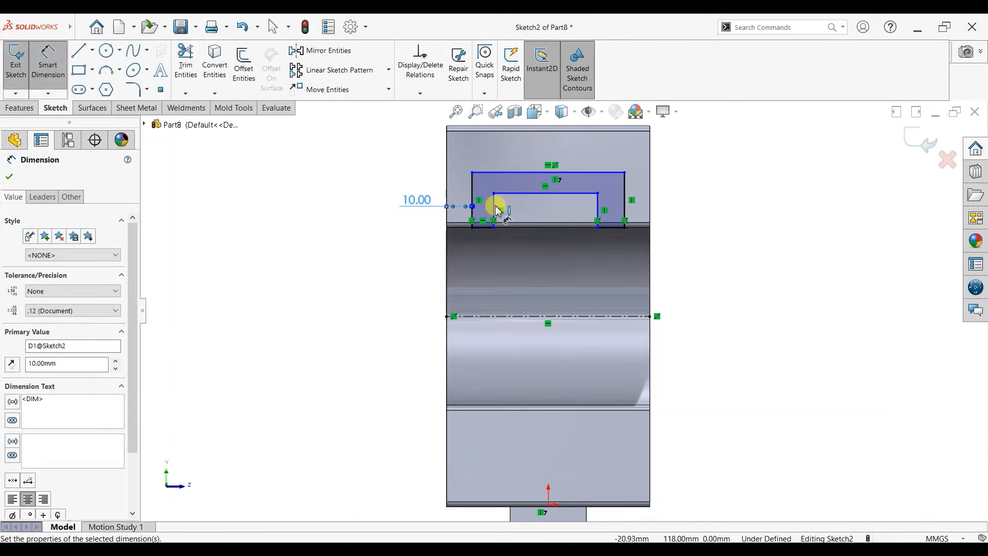
Step: Dimension the width of the U's left leg as 10 mm
left_click(474, 222)
left_click(474, 230)
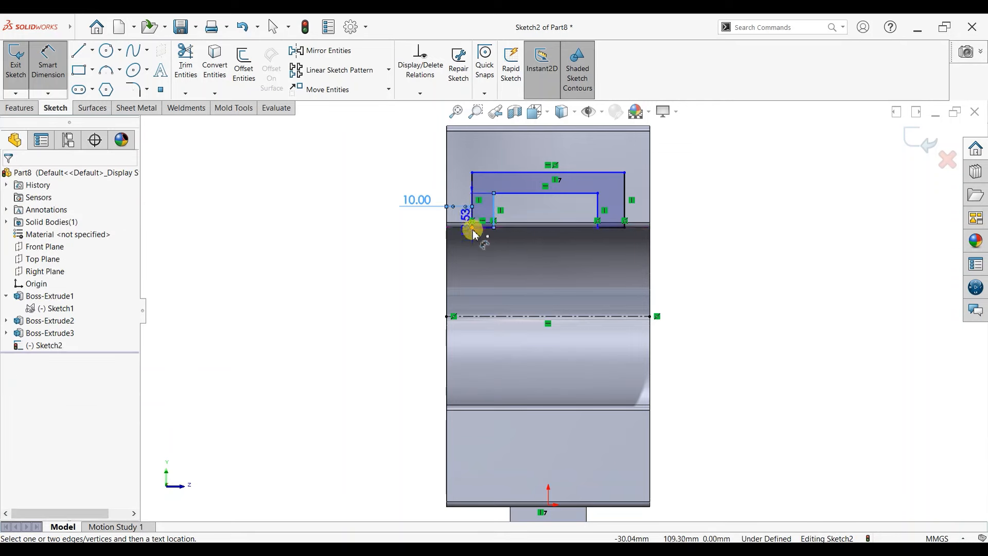
left_click(471, 210)
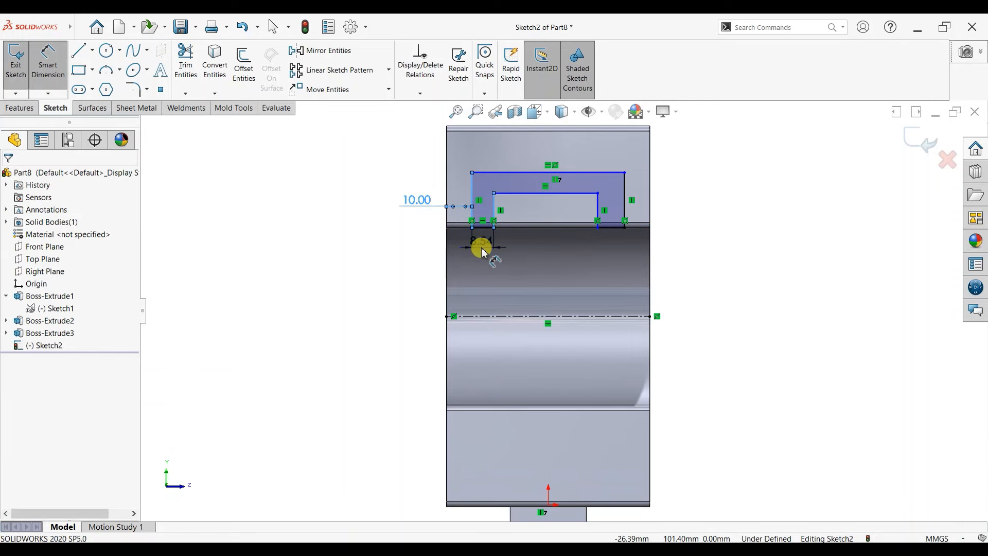
left_click(483, 252)
type("10")
key("Return")
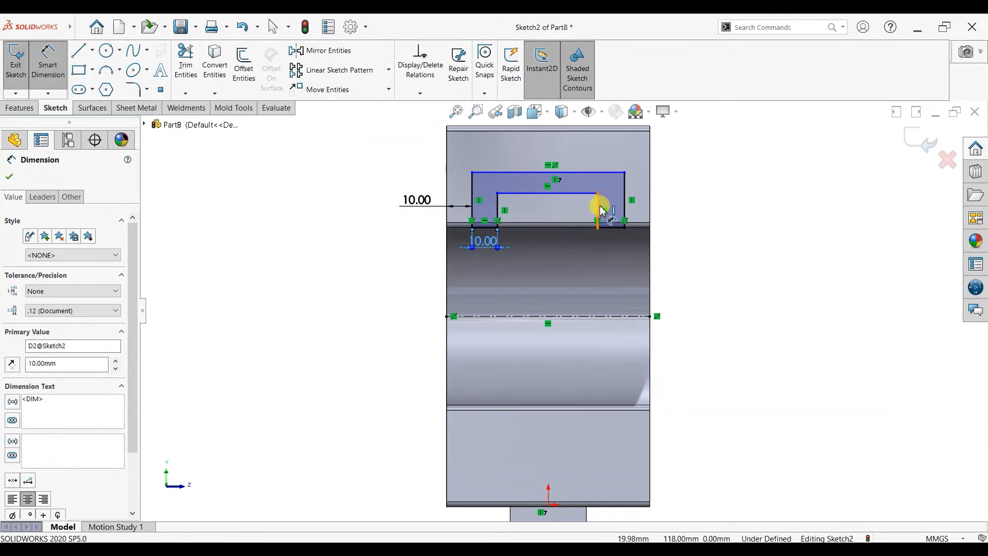
Step: Dimension the width of the U's right leg as 10 mm
left_click(599, 210)
left_click(625, 206)
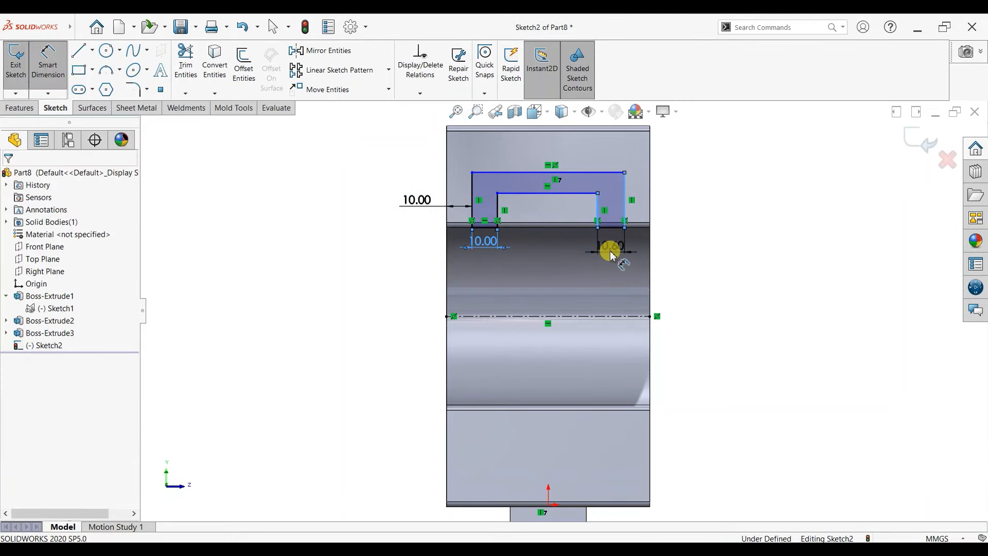
left_click(610, 251)
type("10")
key("Return")
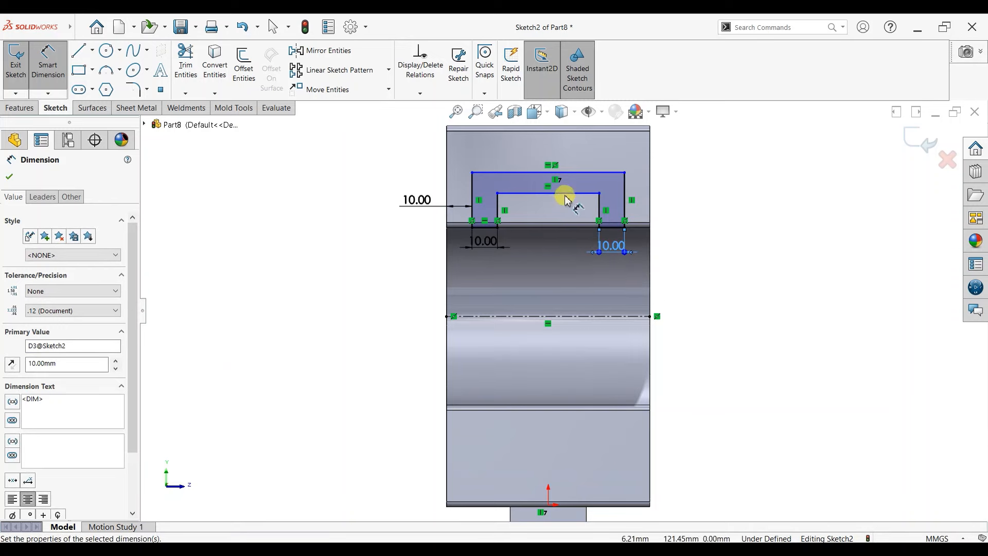
Step: Dimension the thickness of the U's horizontal bar as 10 mm
left_click(565, 194)
left_click(569, 173)
left_click(687, 188)
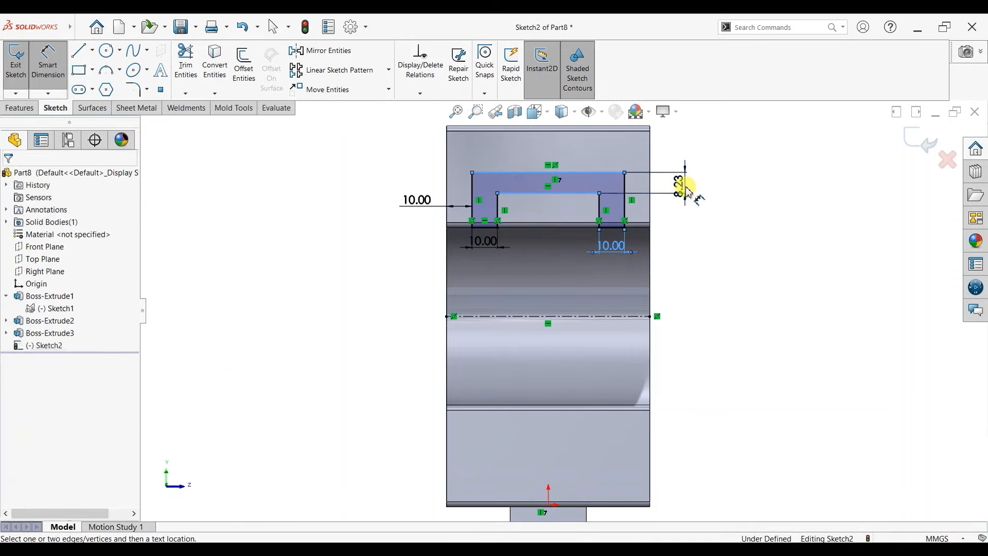
type("10")
key("Return")
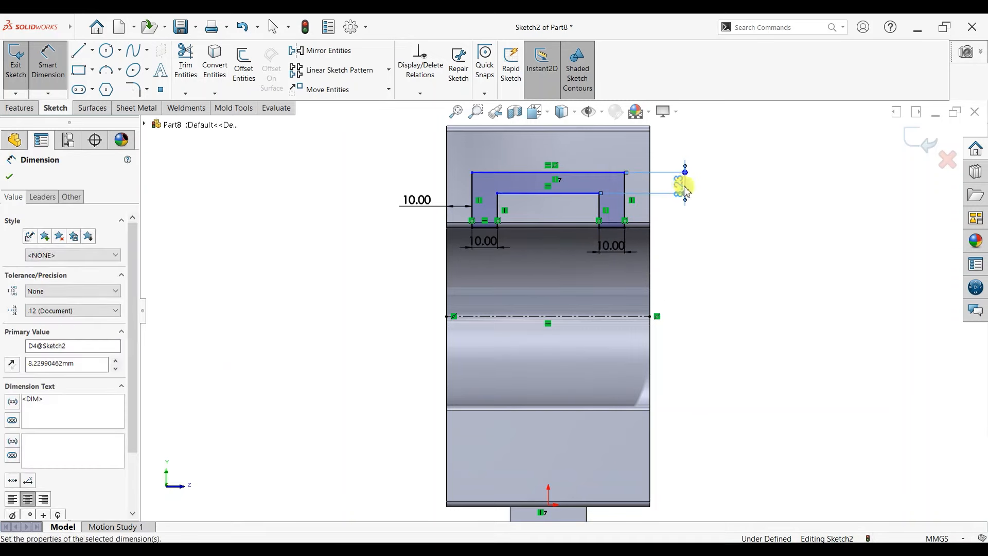
left_click(12, 176)
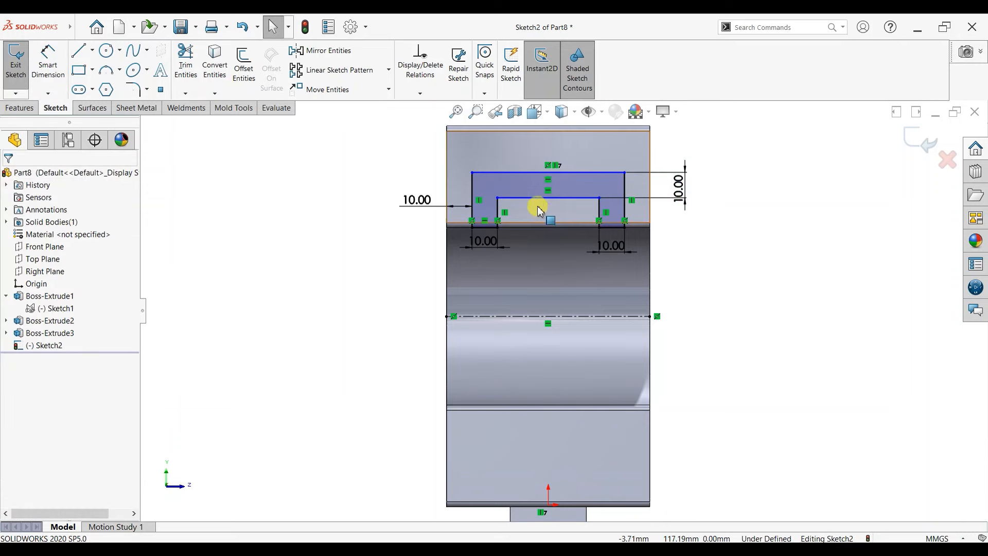
Step: Dimension the distance from the U's outer horizontal line to the horizontal centerline as 60 mm
left_click(48, 75)
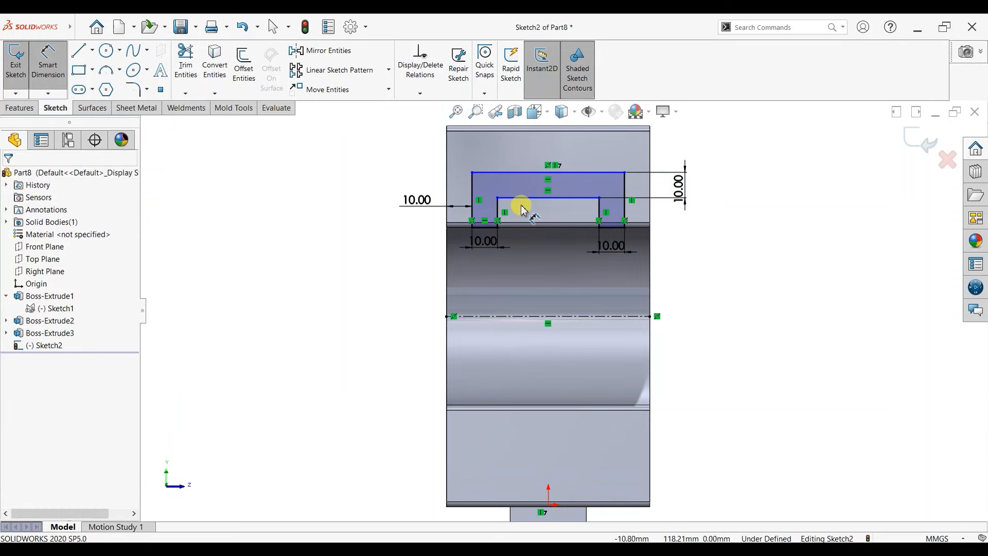
left_click(519, 172)
left_click(551, 316)
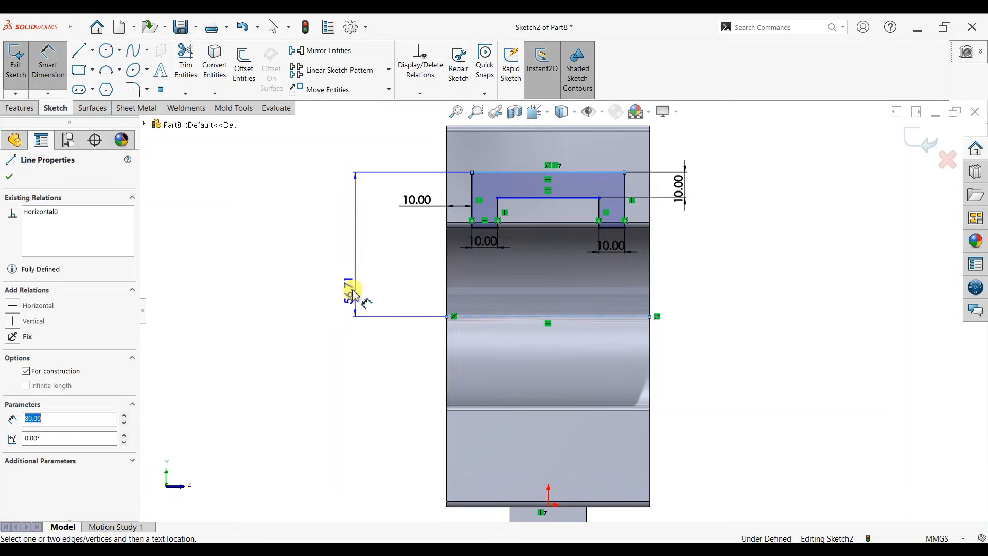
left_click(349, 291)
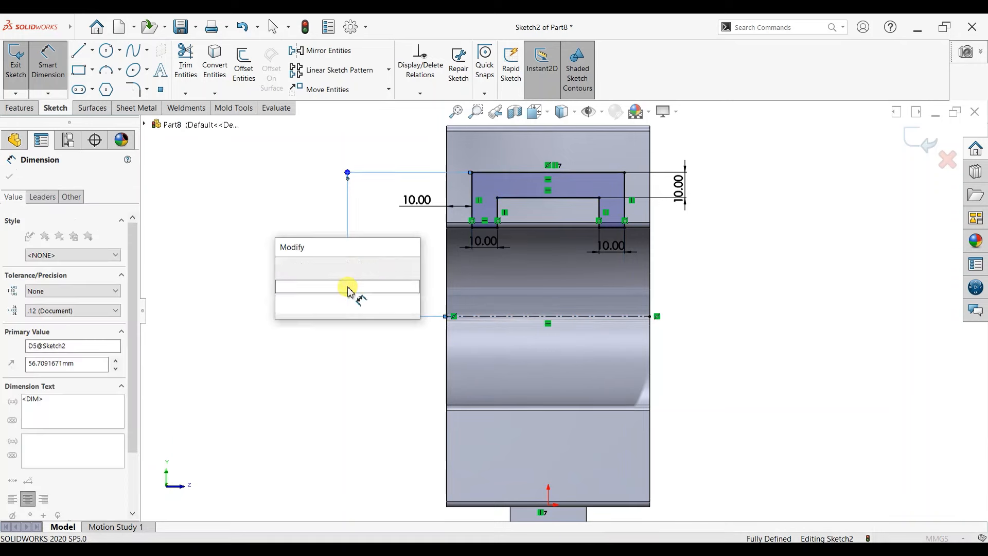
key("Return")
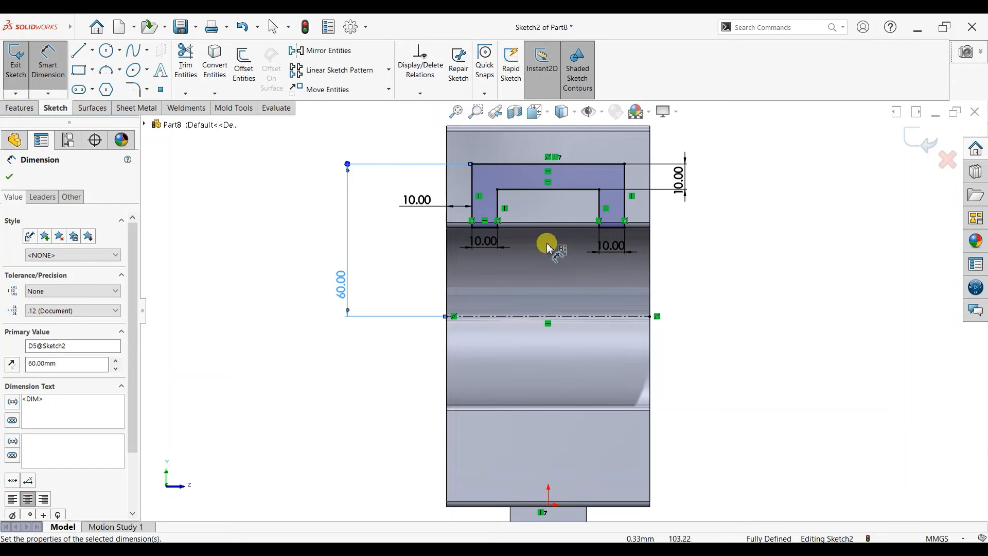
left_click(10, 178)
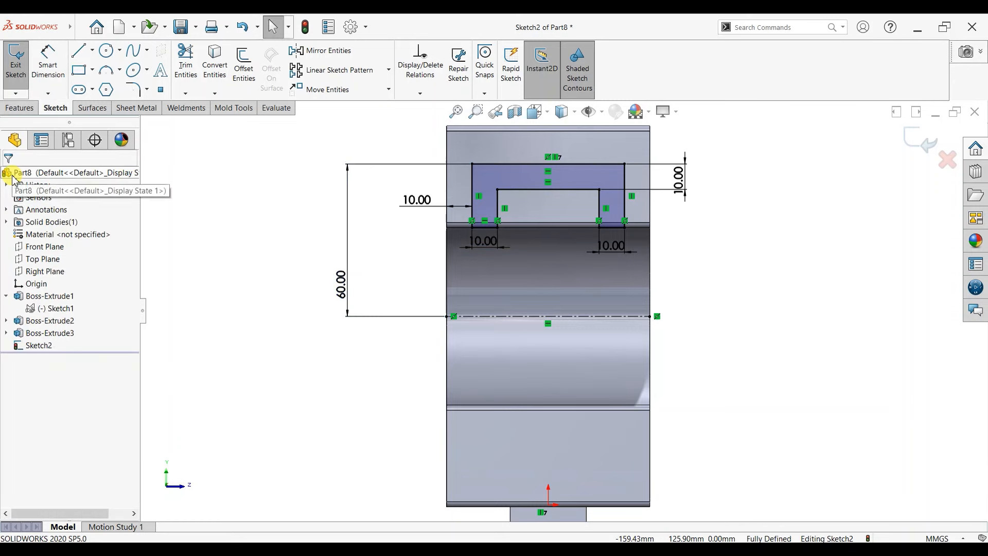
Step: Draw a vertical centerline about 25 mm long from the midpoint of the U's outer horizontal line down to the end face's edge
left_click(93, 51)
left_click(106, 78)
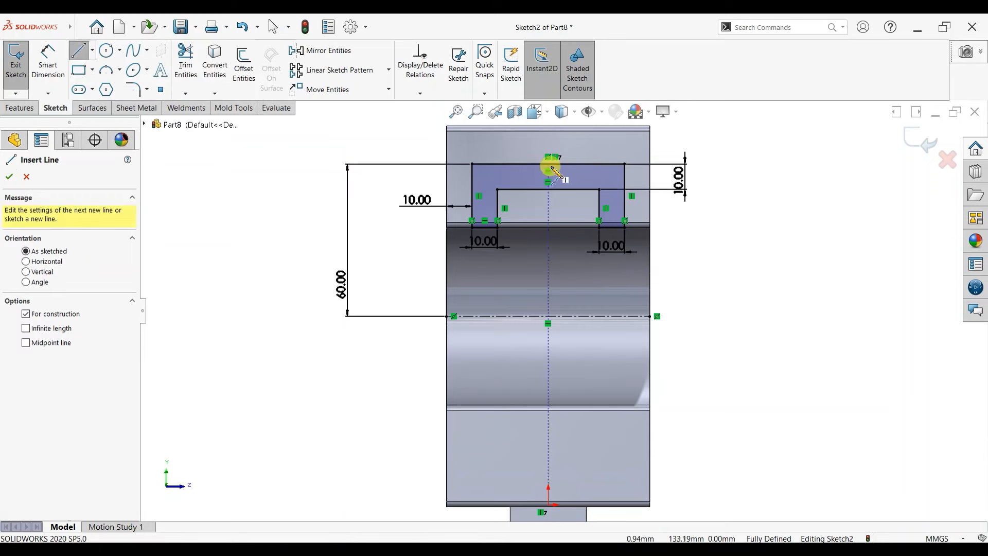
left_click_drag(549, 165, 549, 227)
key("Escape")
Step: Offset the vertical centerline bi-directionally by 5 mm
scroll(548, 185, "up", 3)
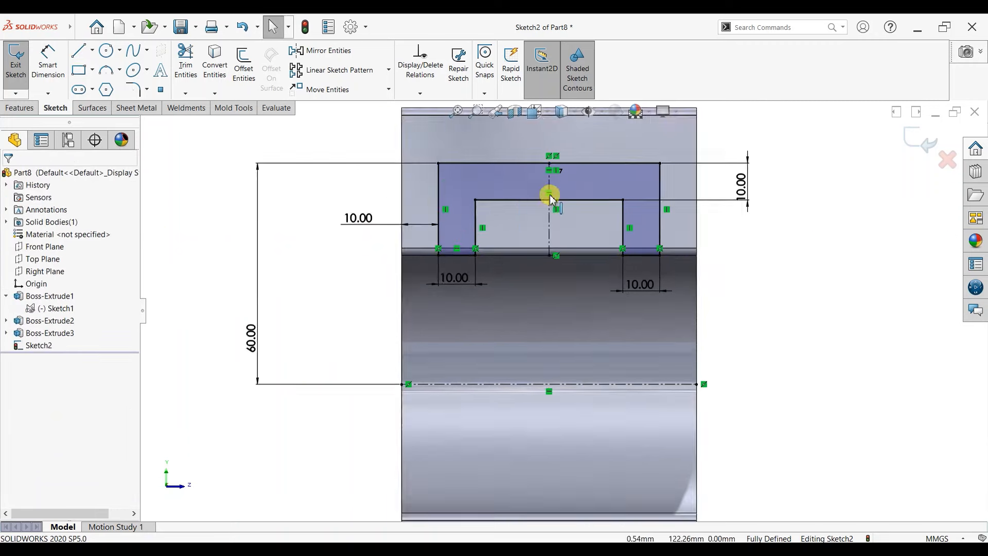
left_click(244, 64)
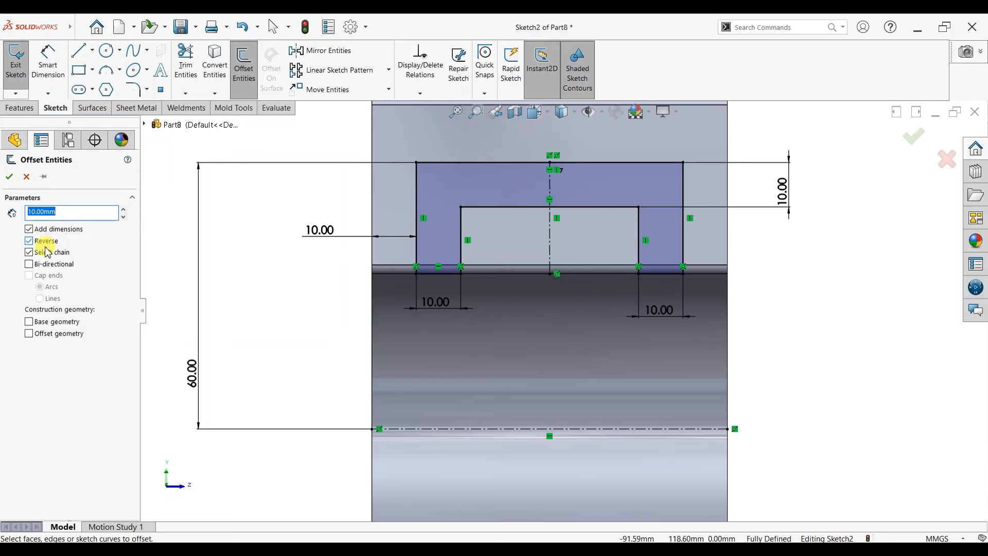
left_click(46, 268)
left_click(550, 222)
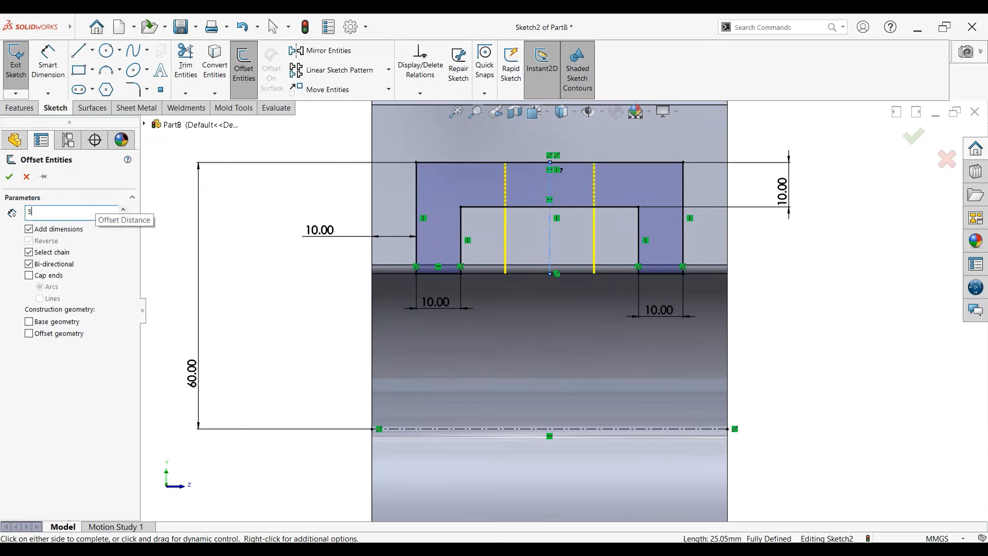
key("Return")
left_click(10, 178)
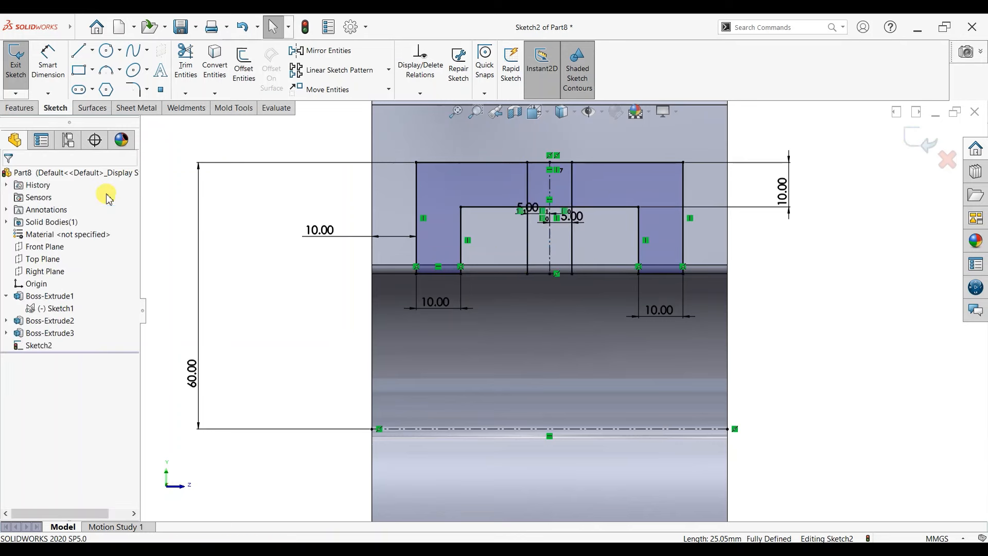
Step: Power-trim the U's bar between the two offset lines and the line portions extending below the bar, leaving two separate L-shaped profiles
left_click(186, 67)
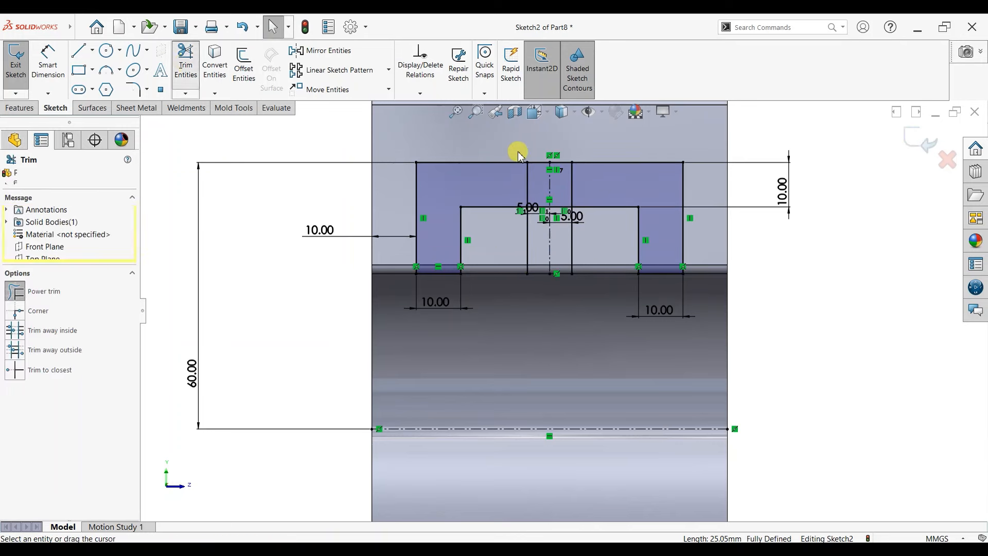
mouse_move(524, 149)
left_mouse_down()
mouse_move(536, 165)
mouse_move(529, 235)
mouse_move(580, 236)
mouse_move(583, 180)
mouse_move(561, 222)
left_mouse_up()
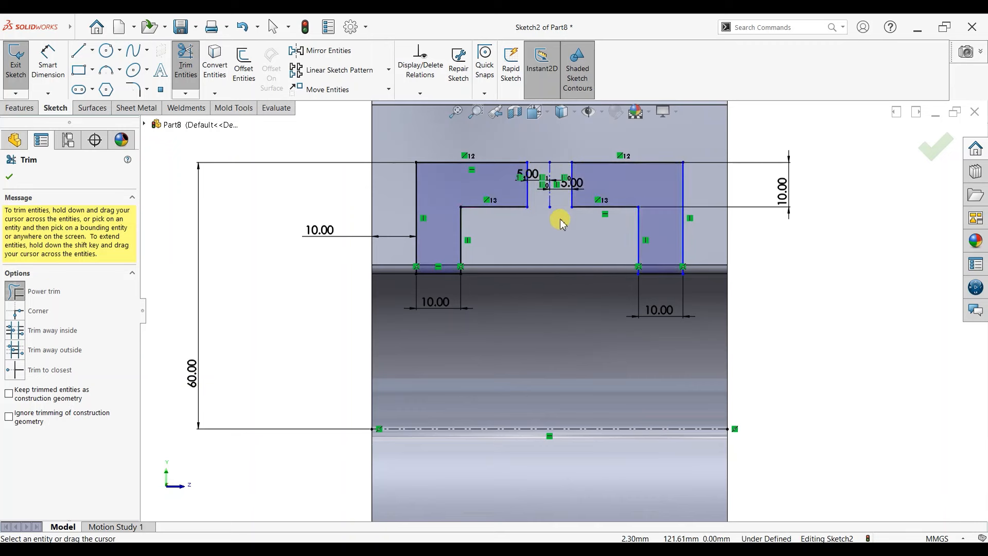
Step: Round four corners of each L-shaped profile with 1 mm sketch fillets, leaving the corners at the ring's bore square
left_click(10, 177)
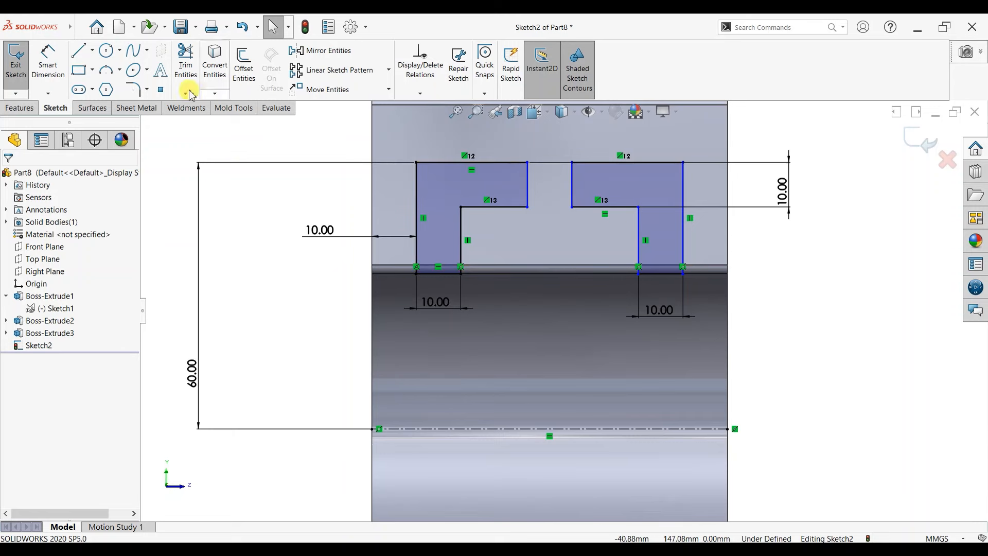
left_click(136, 92)
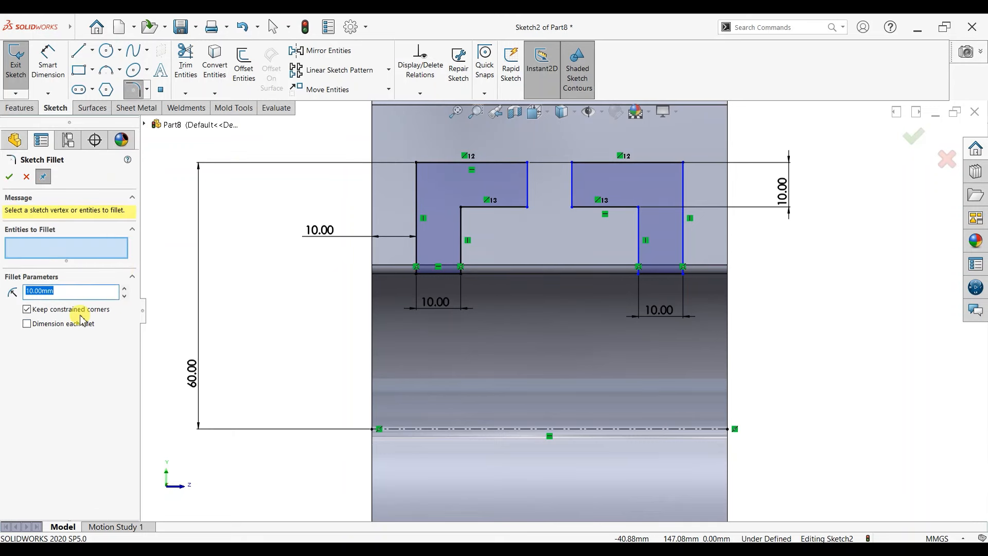
left_click(462, 210)
left_click(527, 208)
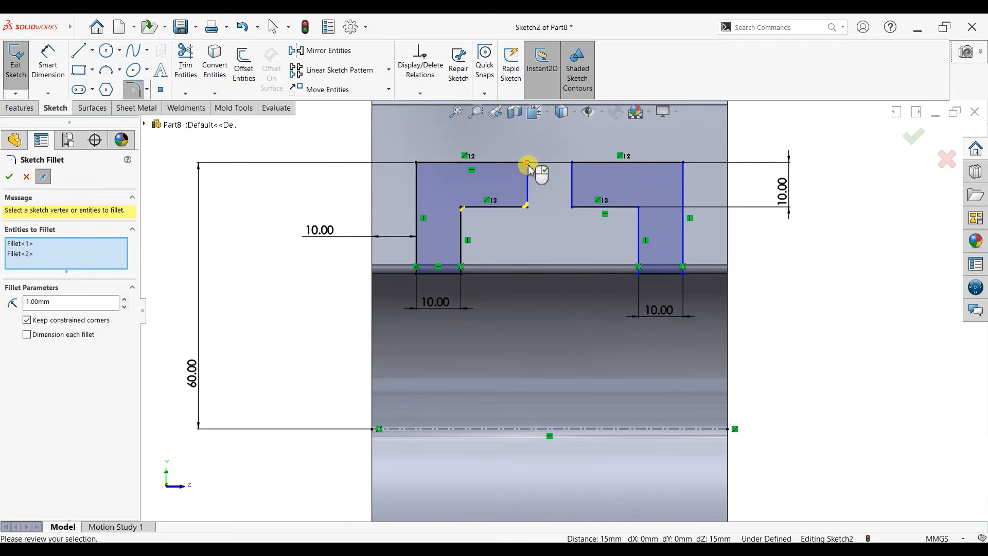
left_click(527, 164)
left_click(418, 164)
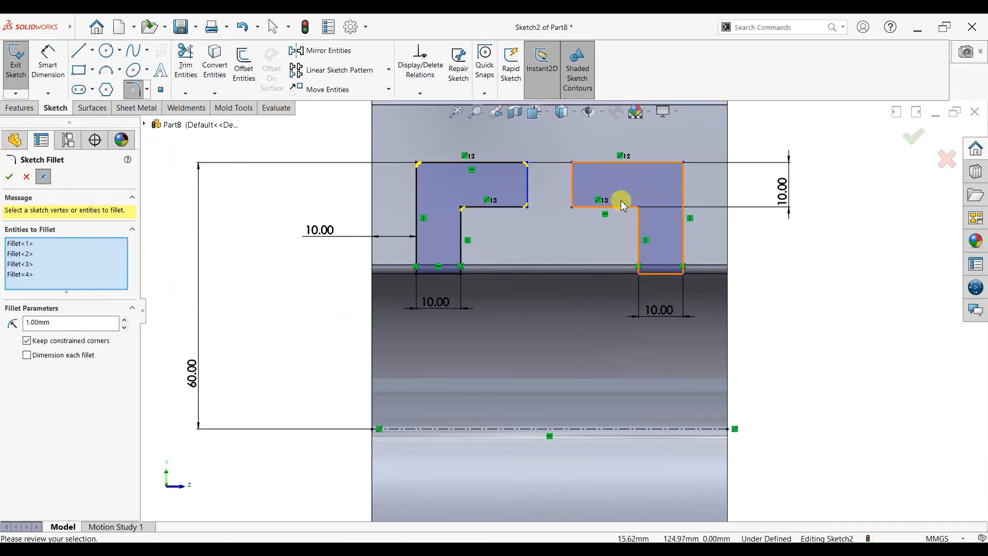
left_click(572, 206)
left_click(573, 164)
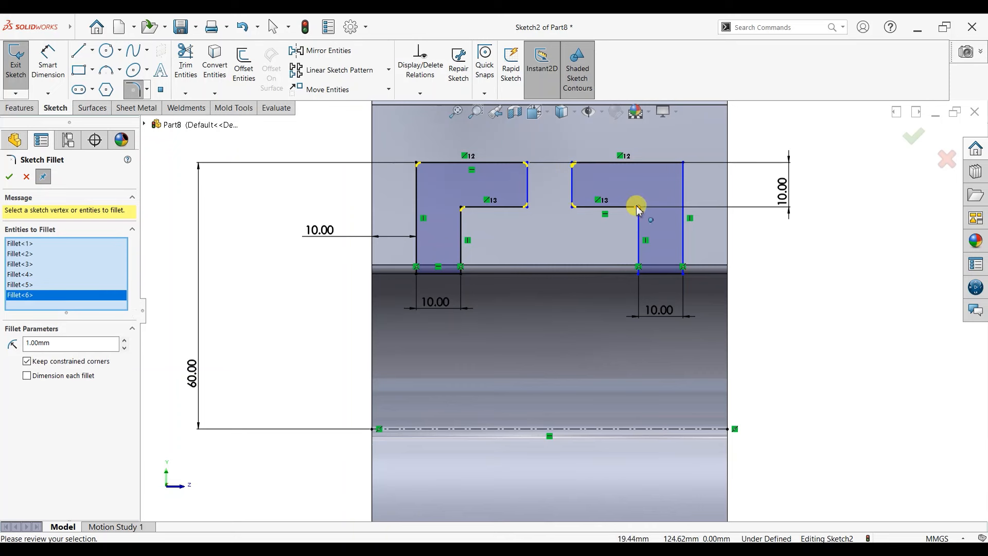
left_click(638, 208)
left_click(683, 164)
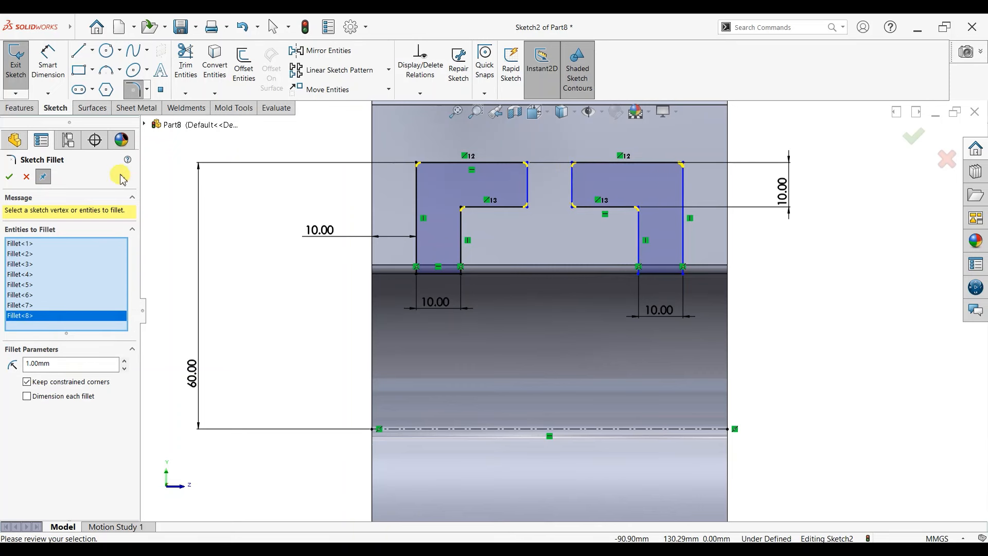
left_click(18, 178)
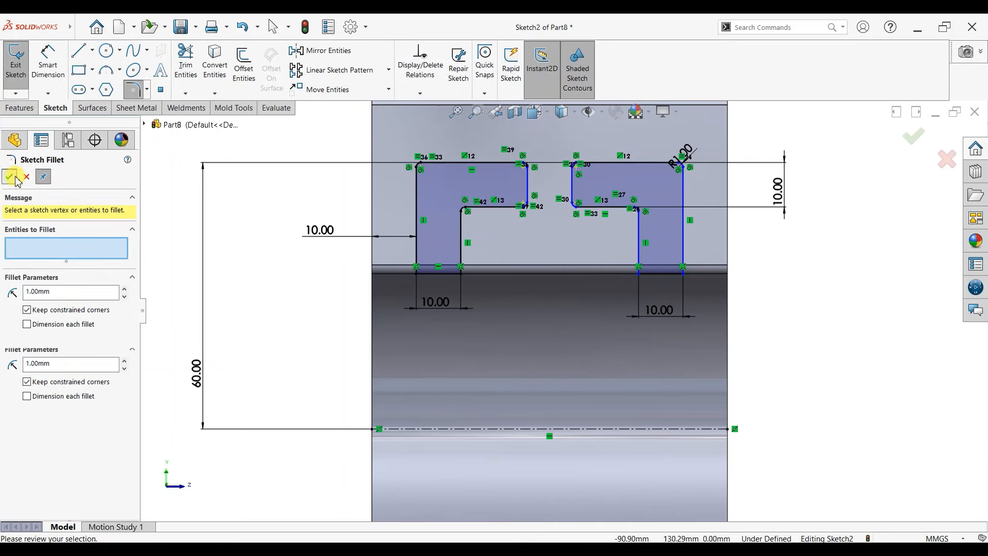
left_click(18, 179)
Step: Revolve-cut the two L-shaped profiles 360 degrees around the horizontal centerline through the half ring
scroll(536, 335, "up", 3)
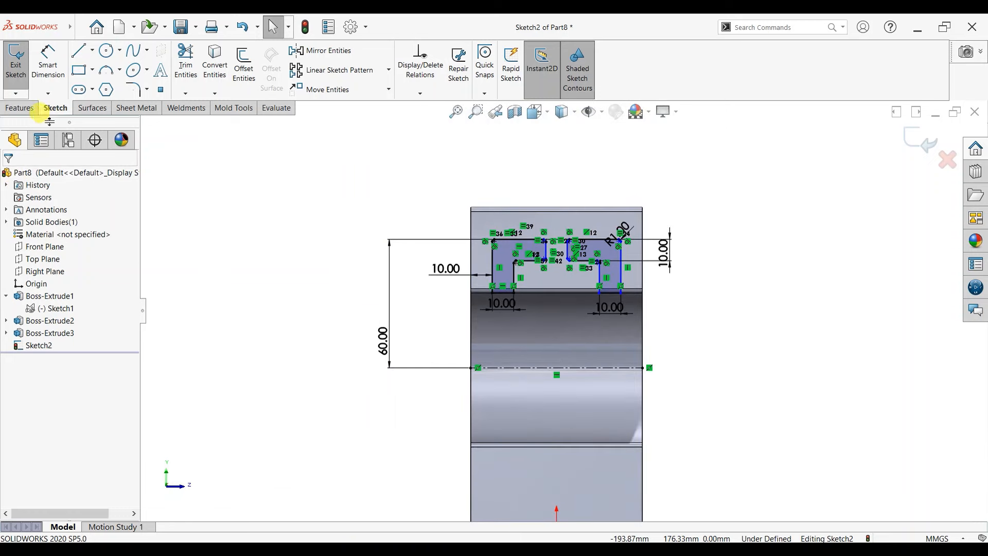
left_click(32, 109)
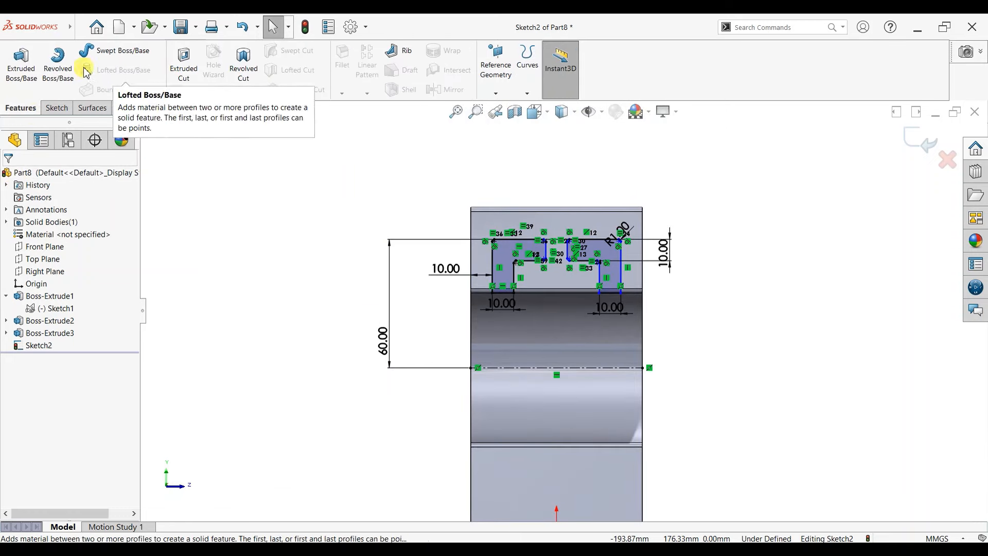
left_click(257, 83)
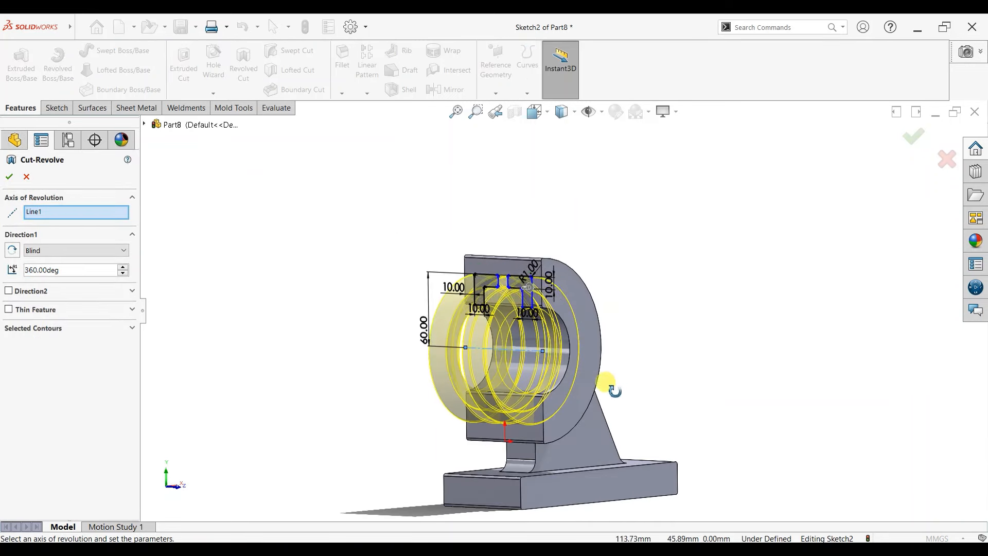
left_click(8, 177)
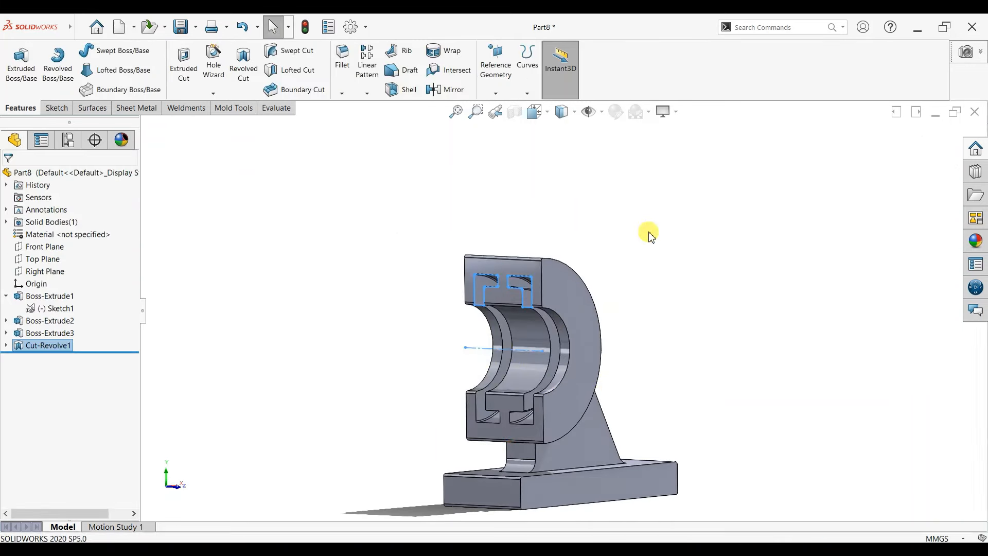
Step: Fillet the two long edges where the web's side faces meet the base with a 10 mm radius
middle_click_drag(650, 234, 633, 287)
key("space")
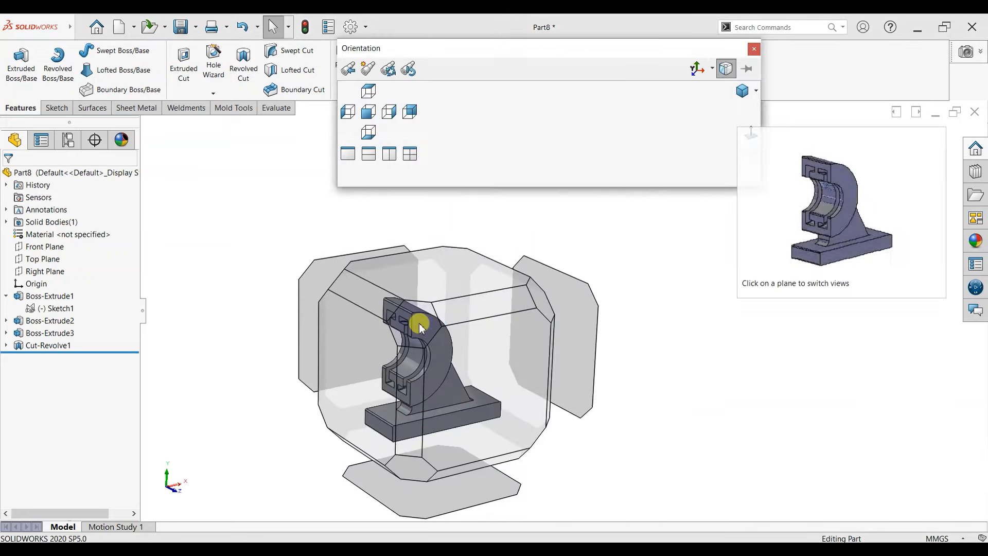
left_click(441, 328)
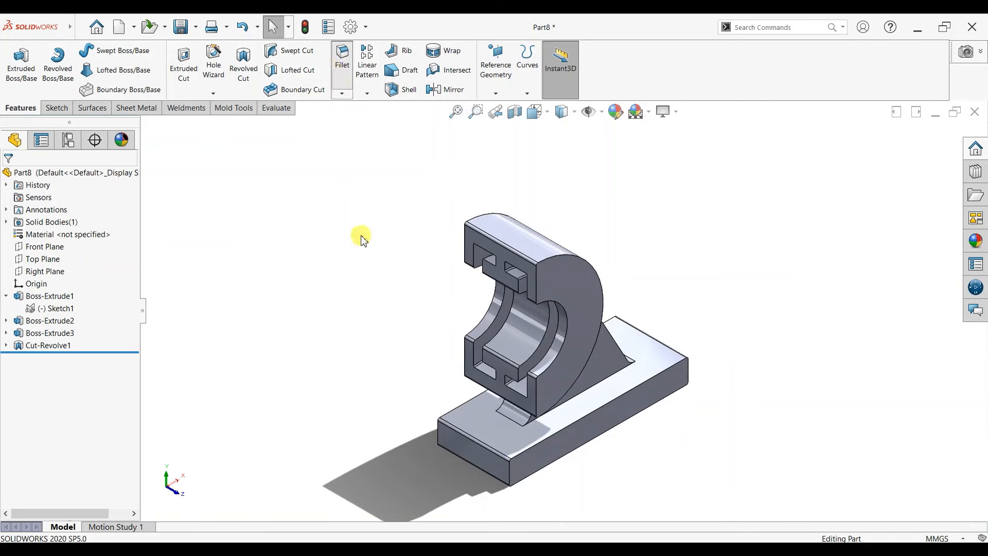
left_click(583, 397)
middle_click_drag(583, 398, 503, 373)
left_click(503, 374)
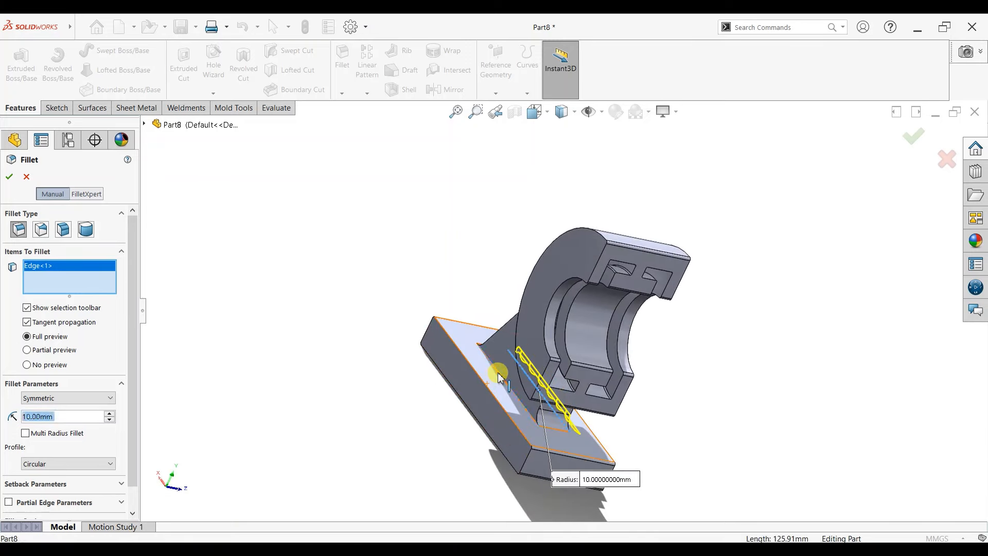
middle_click_drag(511, 444, 458, 399)
middle_click_drag(410, 400, 396, 396)
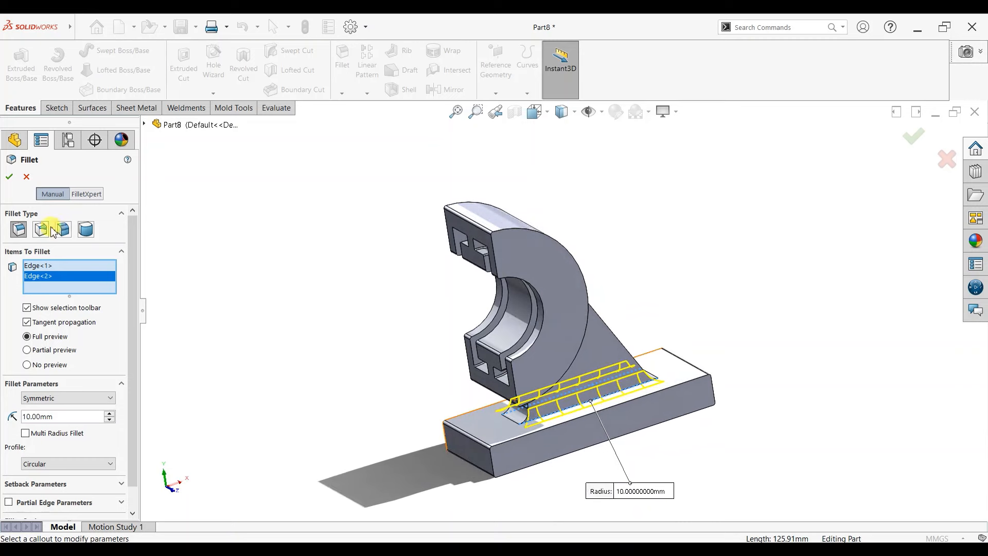
left_click(7, 178)
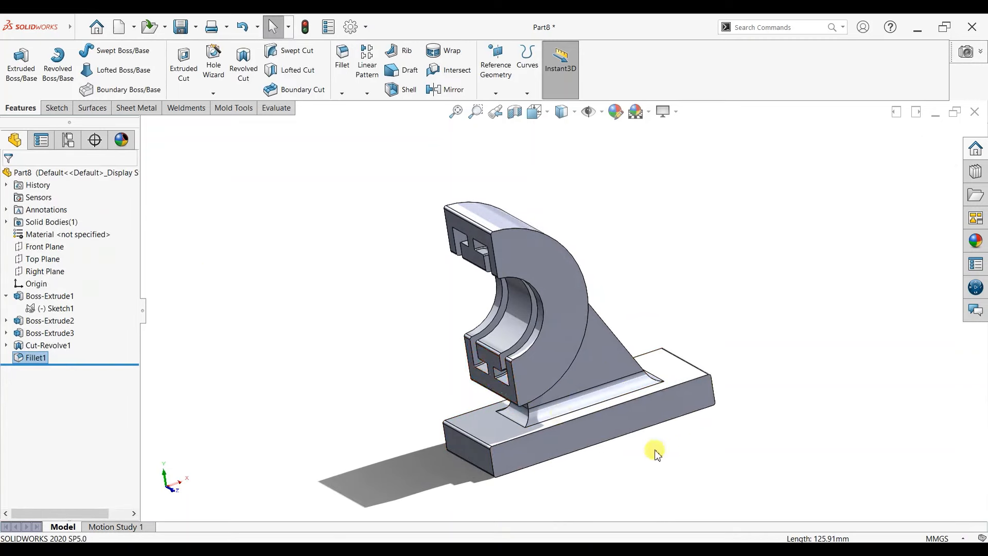
Step: Fillet all edges of the base's two long side faces with a 1 mm radius
middle_click_drag(654, 451, 606, 432)
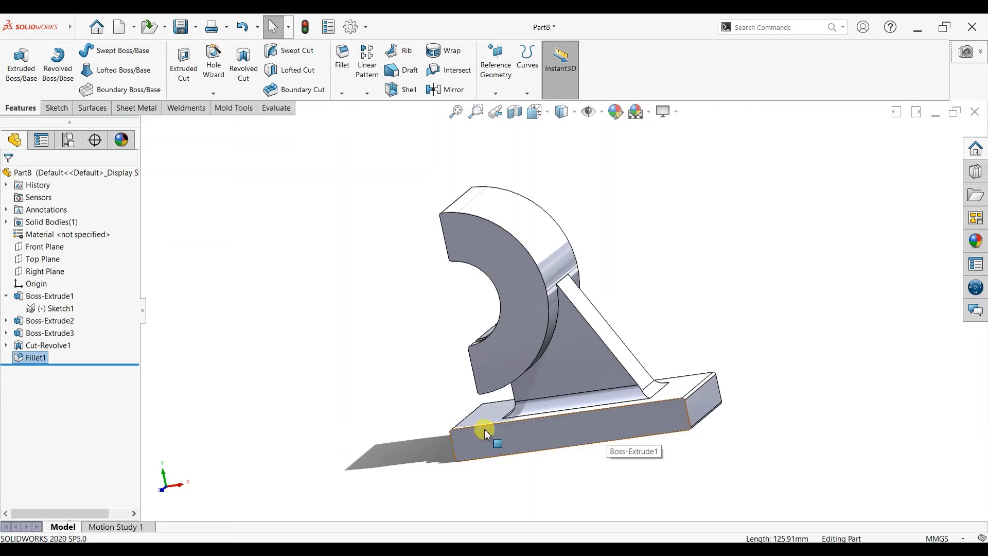
middle_click_drag(403, 444, 424, 463)
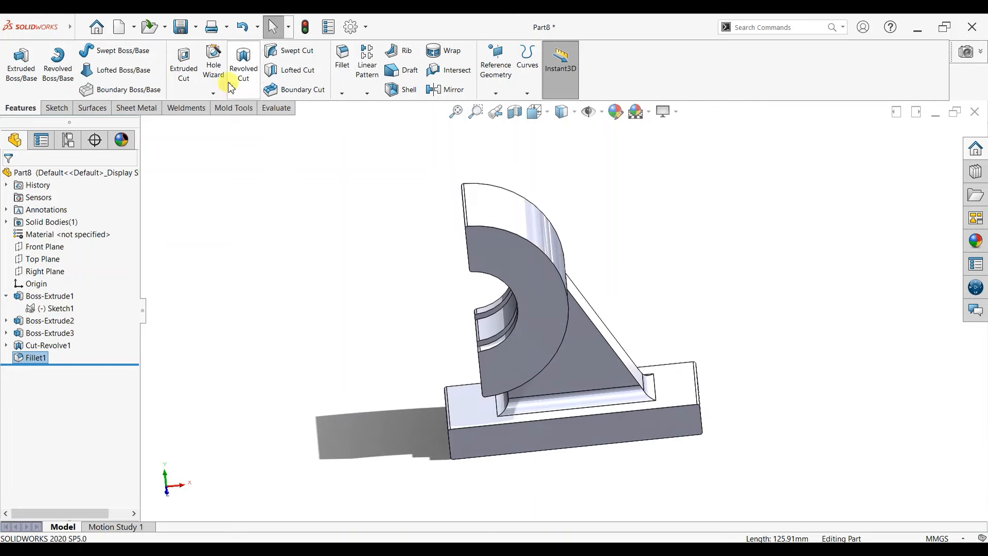
left_click(345, 74)
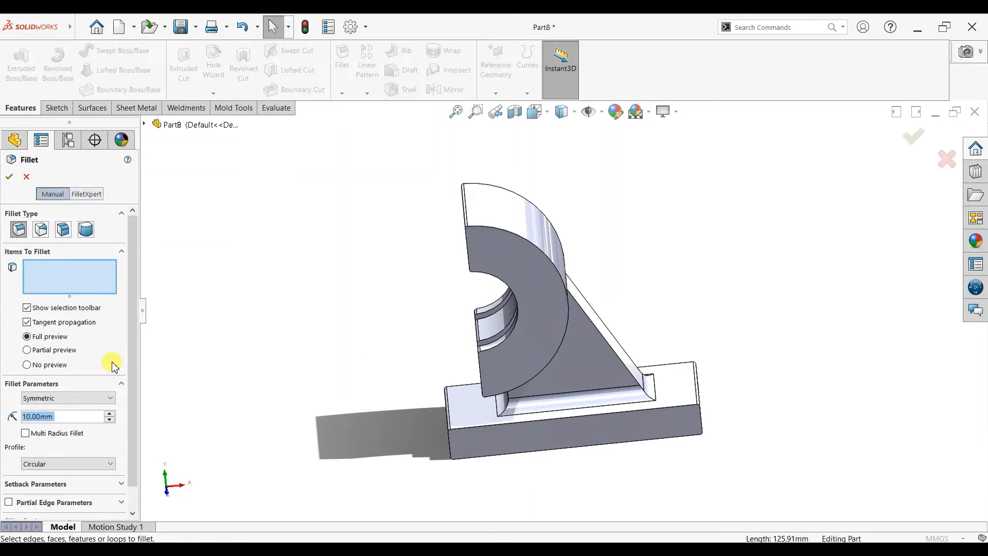
type("1")
key("Return")
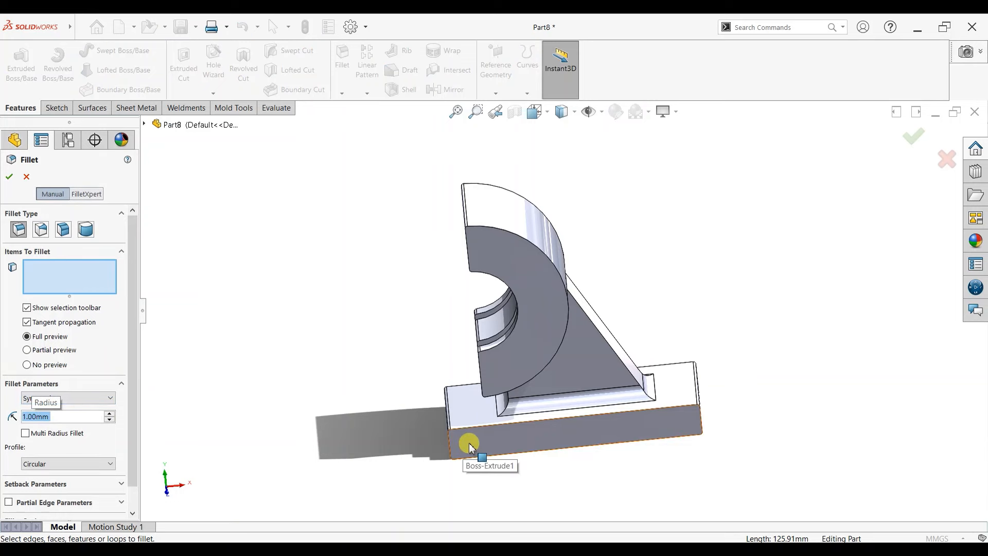
left_click(471, 444)
middle_click_drag(406, 448, 504, 446)
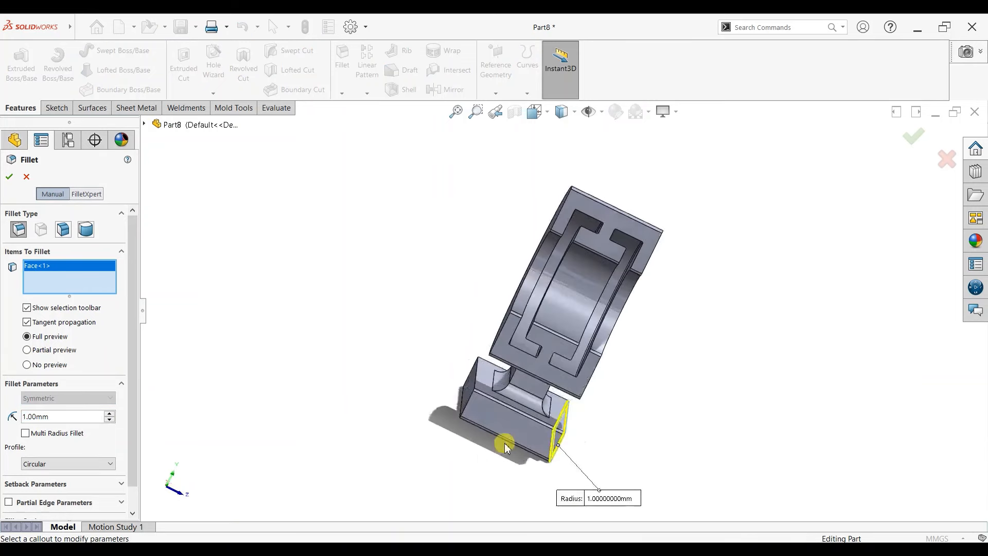
left_click(464, 396)
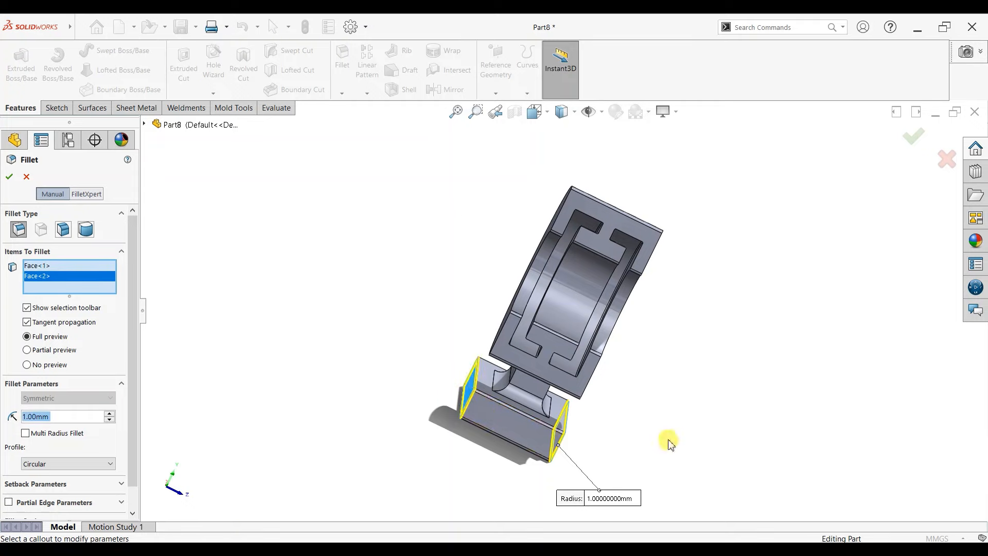
middle_click_drag(668, 441, 535, 329)
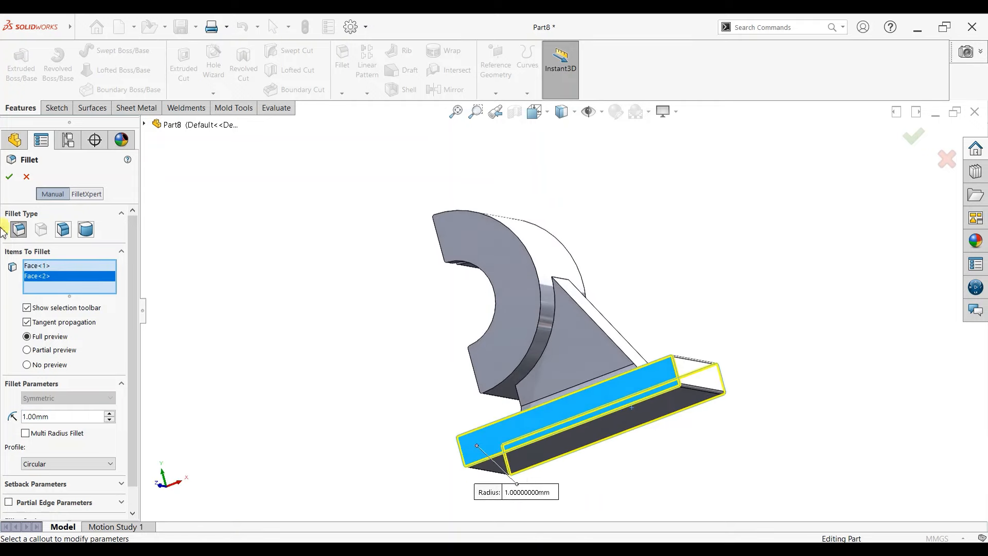
key("Return")
Step: Edit the fillet on the base's long side faces and set its radius to 2 mm
middle_click_drag(717, 260, 628, 445)
scroll(448, 404, "down", 5)
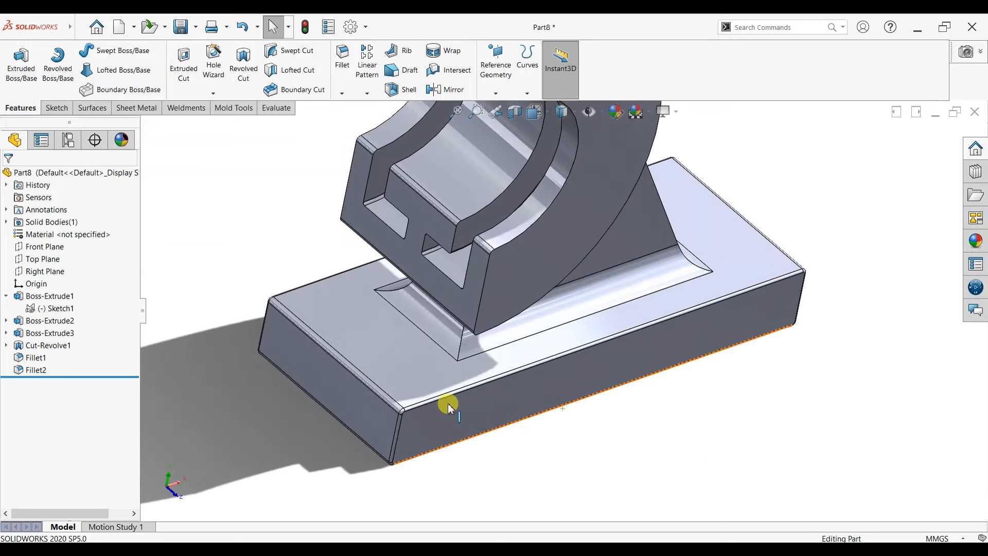
left_click(34, 370)
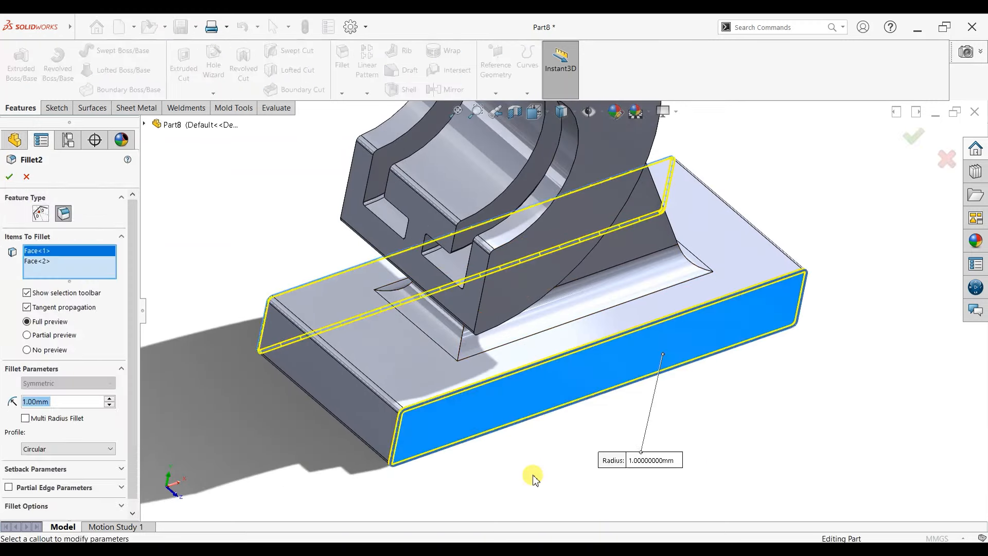
type("2")
key("Return")
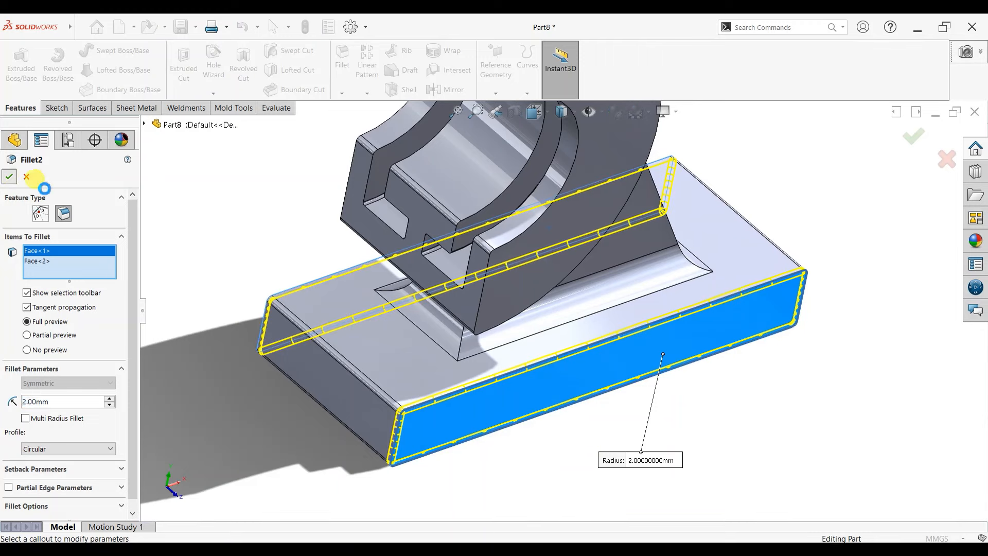
left_click(10, 177)
Step: Create a reference plane offset 60 mm inward from the base's short end face at the web's sloped side, with the offset flipped
middle_click_drag(785, 187, 793, 301)
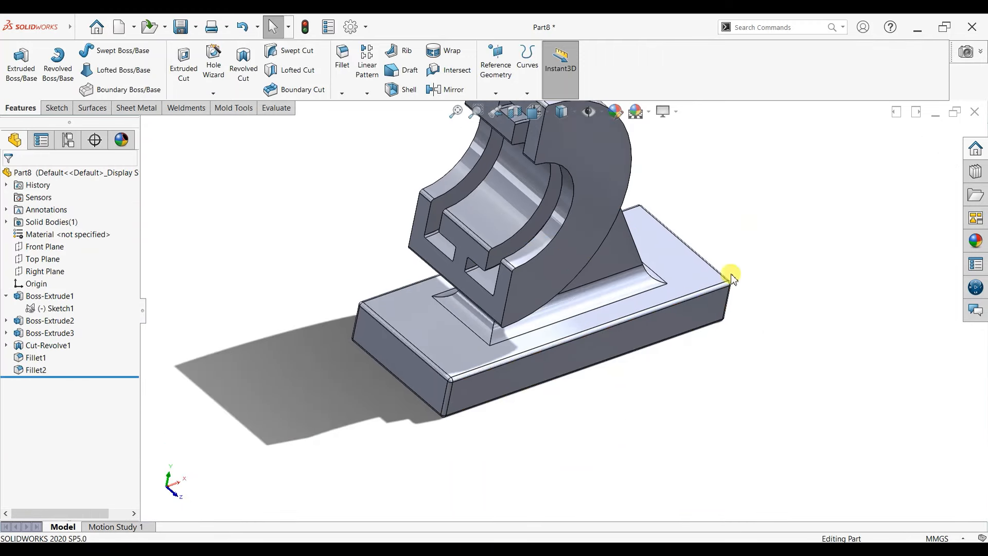
scroll(725, 270, "up", 1)
scroll(514, 188, "down", 1)
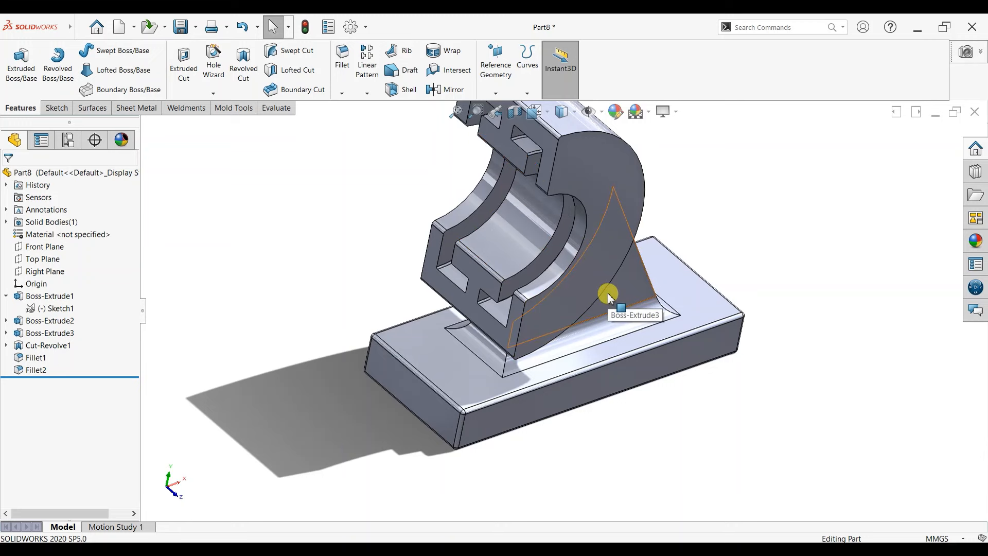
middle_click_drag(790, 249, 625, 205)
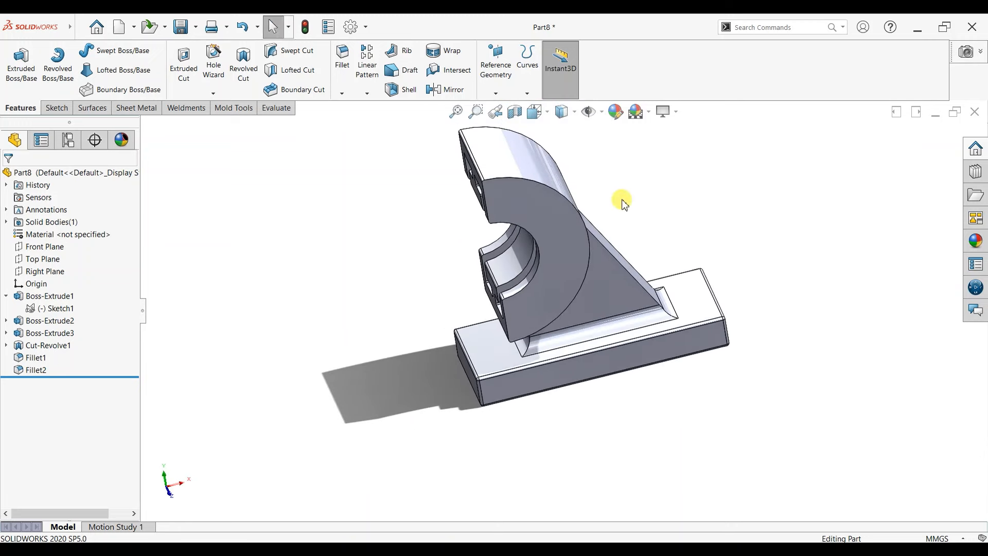
middle_click_drag(765, 302, 617, 196)
left_click(496, 94)
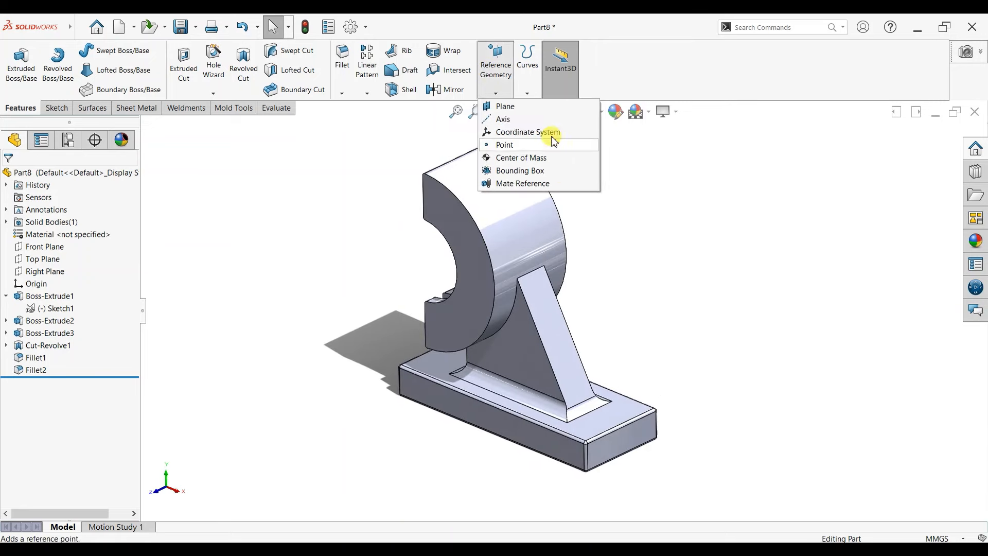
left_click(630, 444)
middle_click_drag(461, 446, 503, 441)
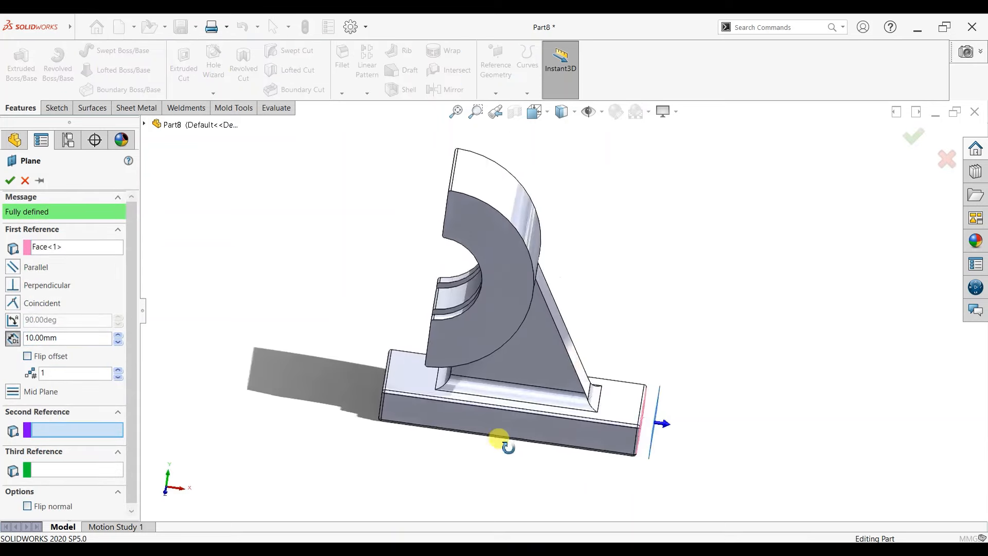
left_click(27, 359)
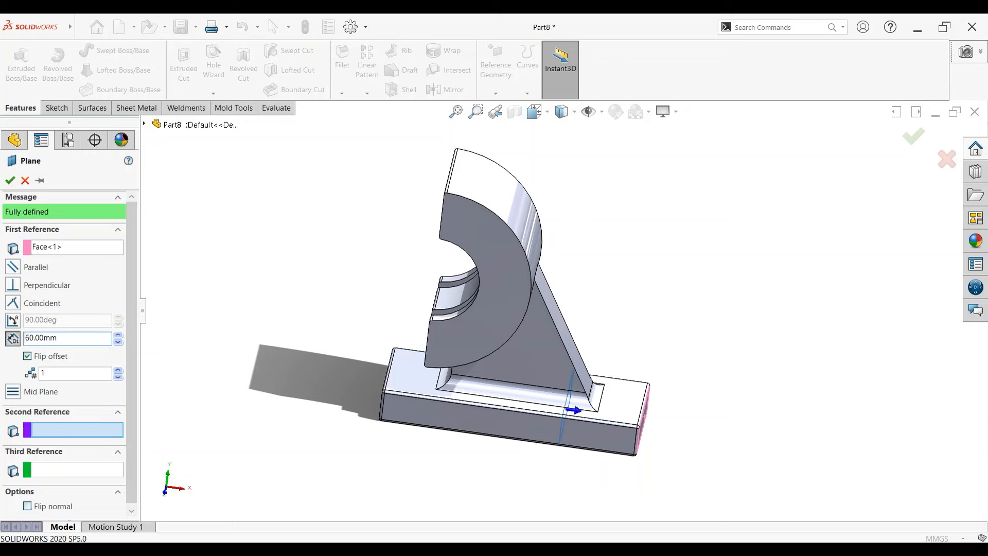
right_click(664, 337)
Step: View the part normal to the new plane and enlarge its boundary past both sides of the ring and up near its top
key("ctrl+8")
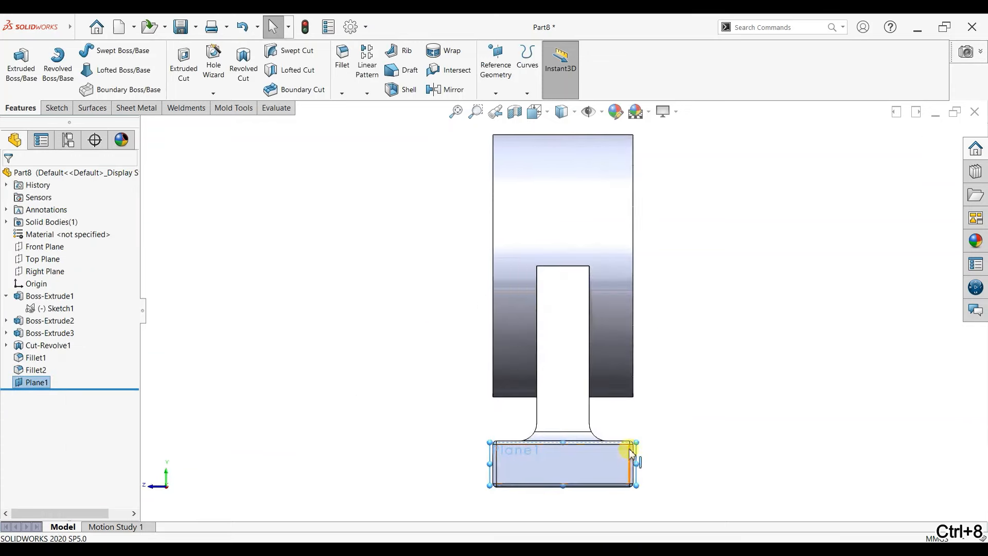
left_click_drag(636, 444, 677, 159)
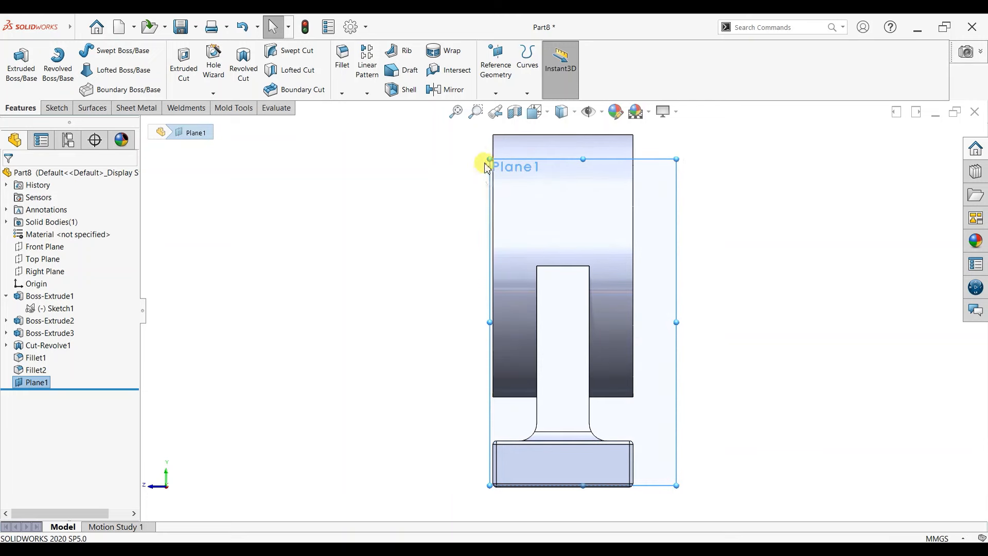
left_click_drag(469, 161, 430, 153)
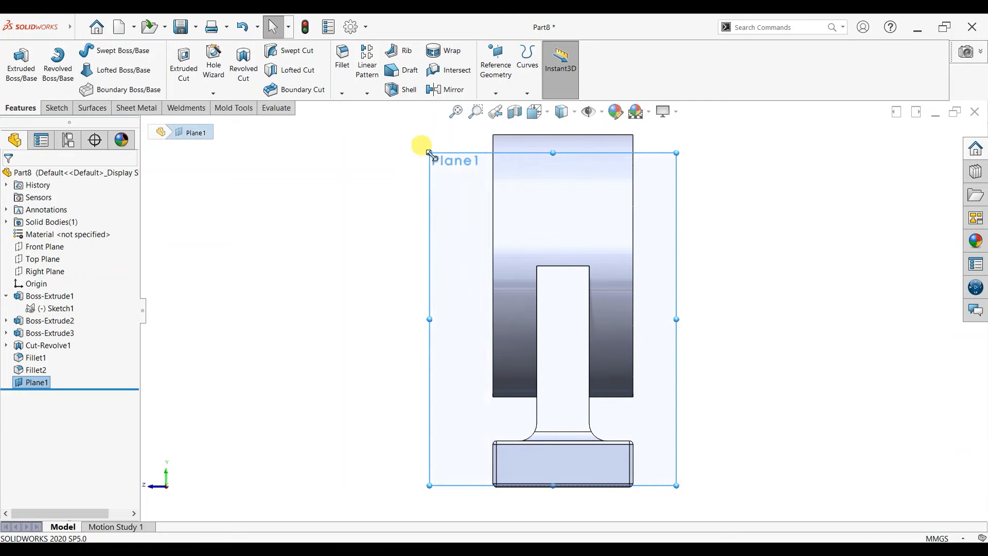
Step: Sketch a circle about 54 mm in diameter on the offset plane, centred on the midpoint of the web's top edge
left_click(57, 108)
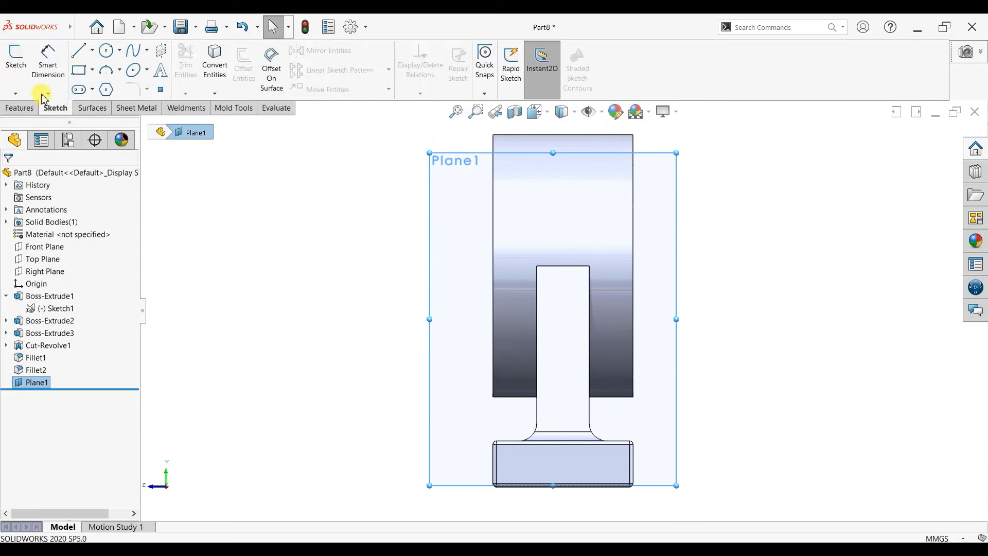
left_click(16, 57)
left_click(106, 50)
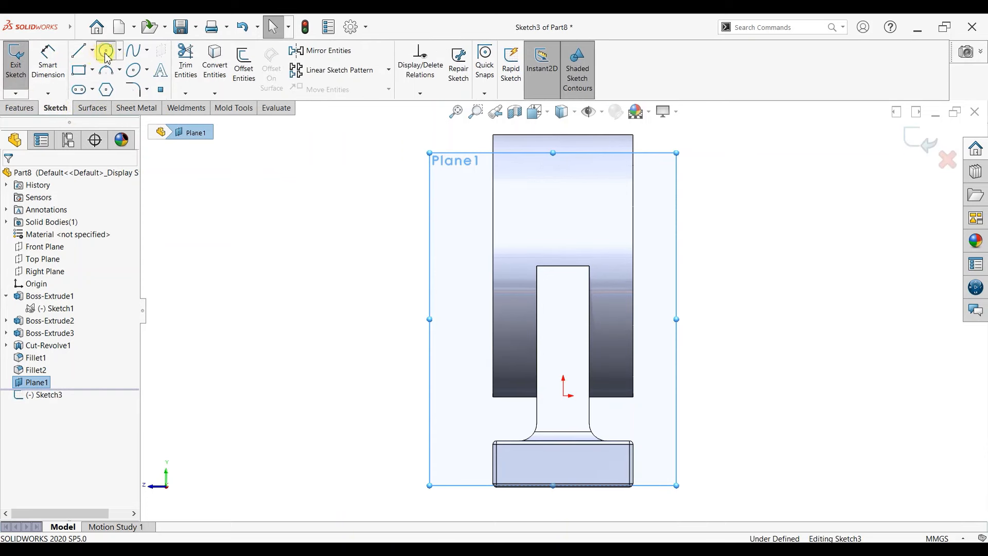
left_click(564, 267)
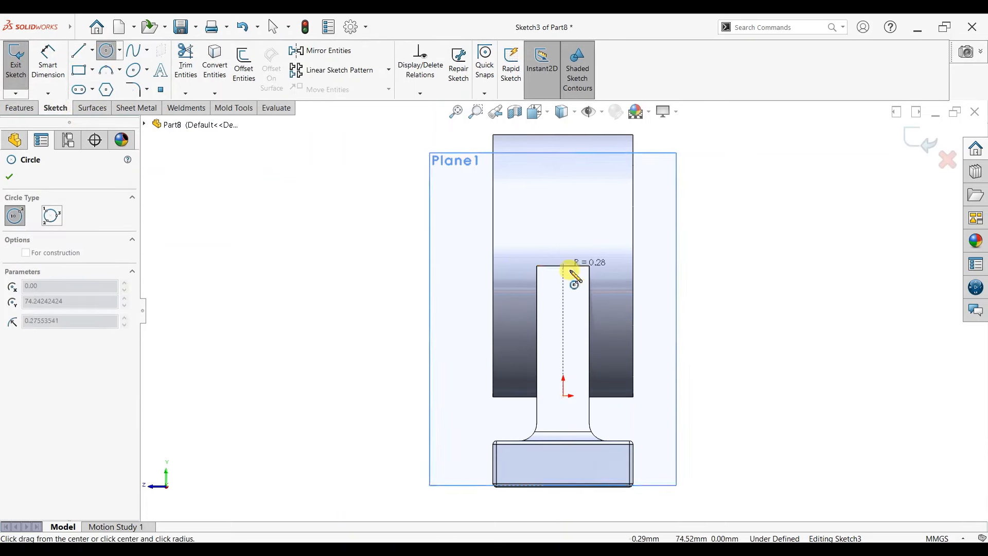
left_click(600, 304)
Step: Dimension the circle's diameter as 55 mm
left_click(49, 60)
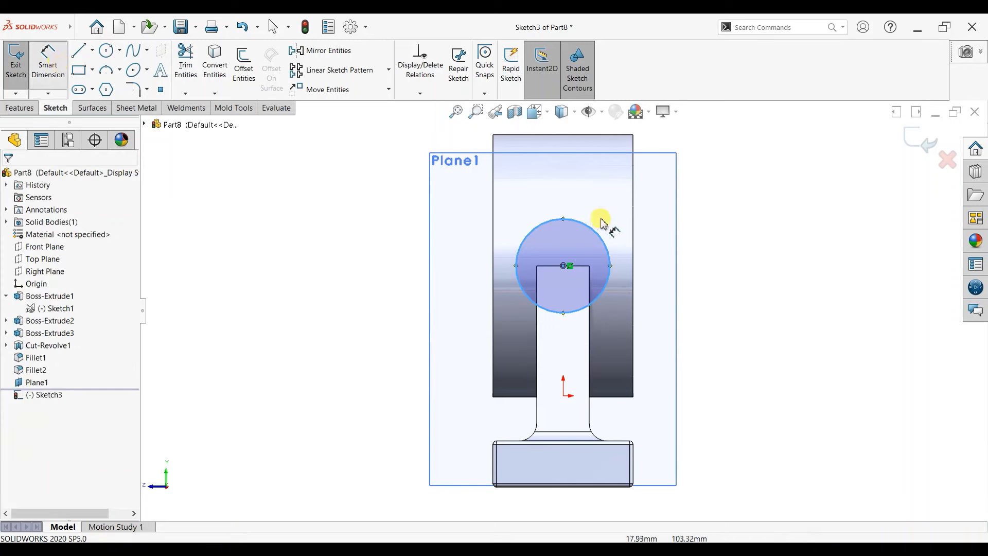
left_click(601, 237)
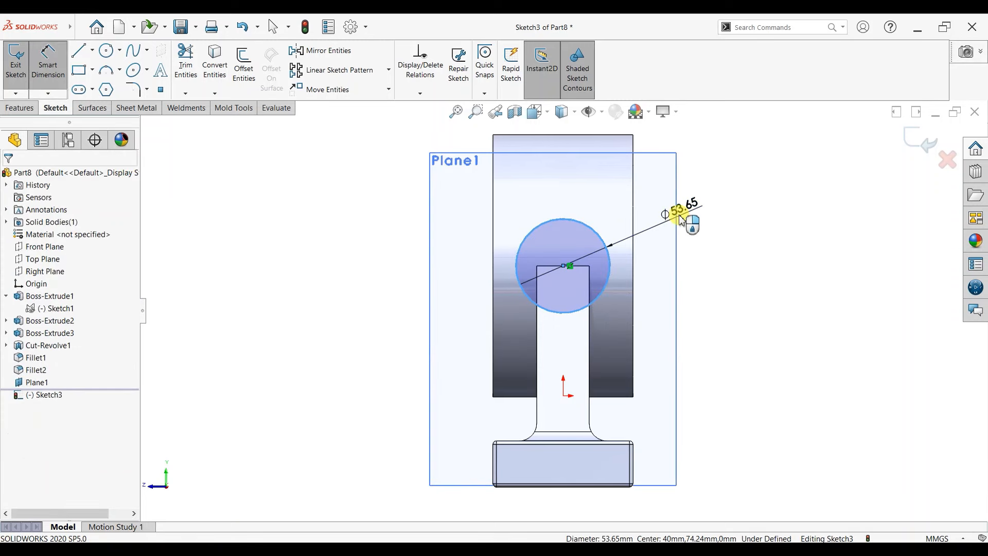
left_click(680, 218)
type("55")
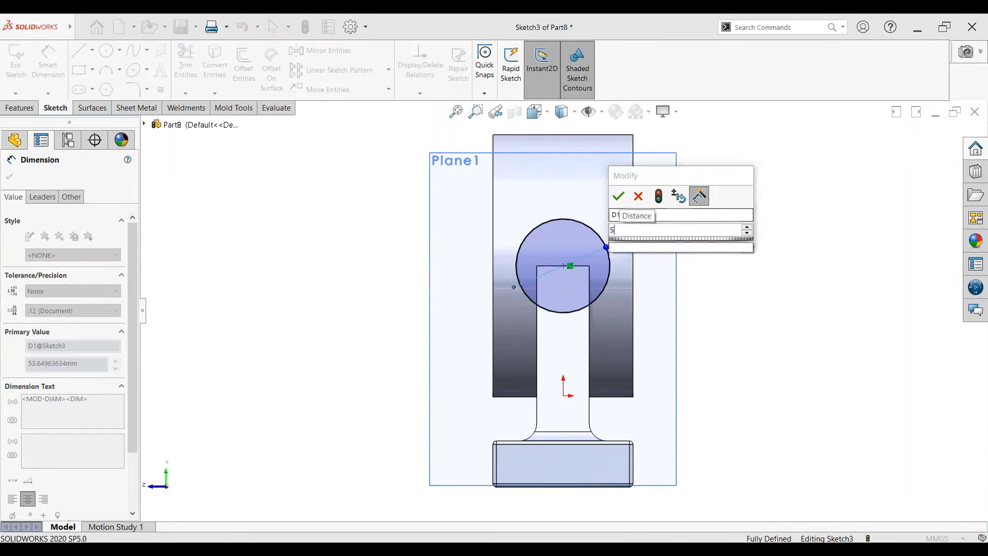
key("Return")
left_click(9, 177)
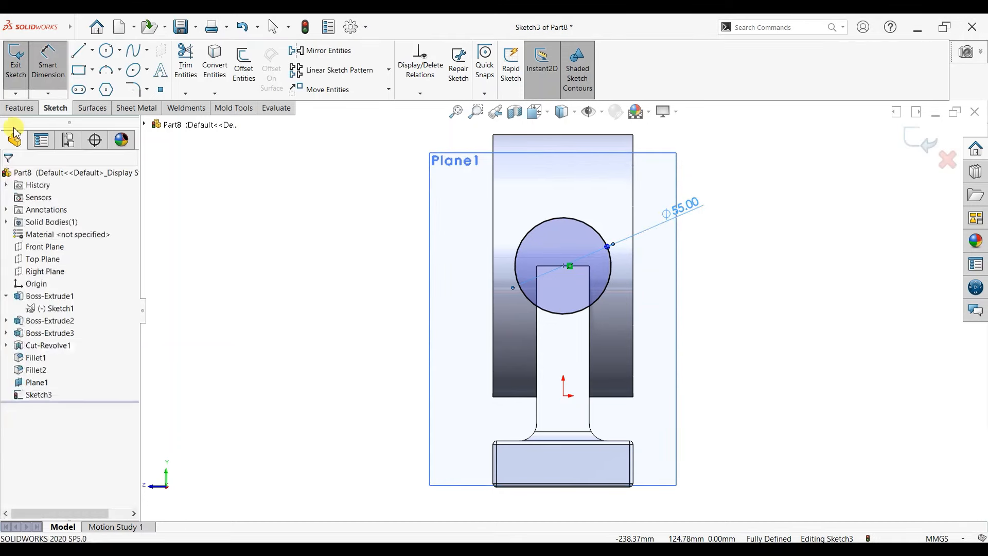
Step: Extrude the circle up to the ring's outer cylindrical surface with the result merged
left_click(19, 108)
left_click(20, 67)
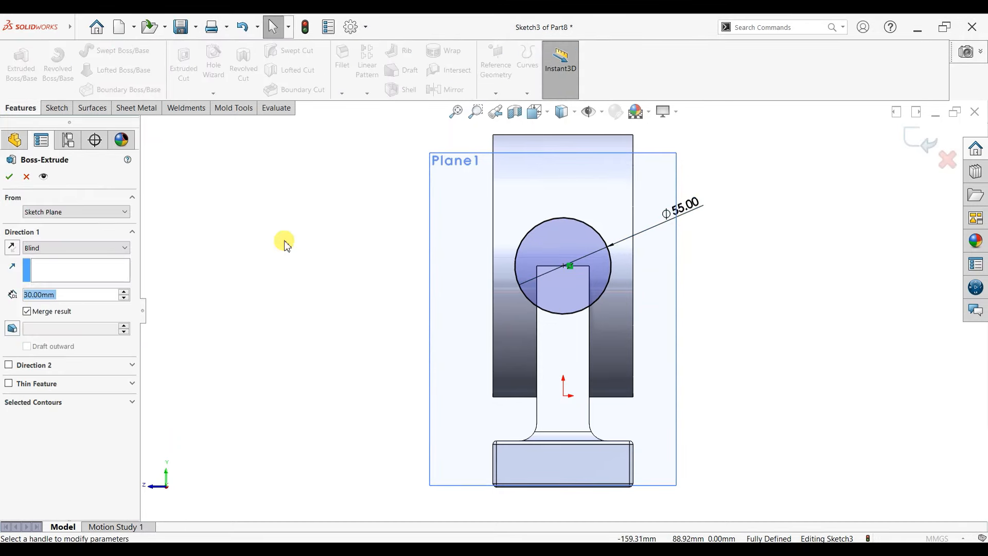
left_click(72, 248)
left_click(77, 289)
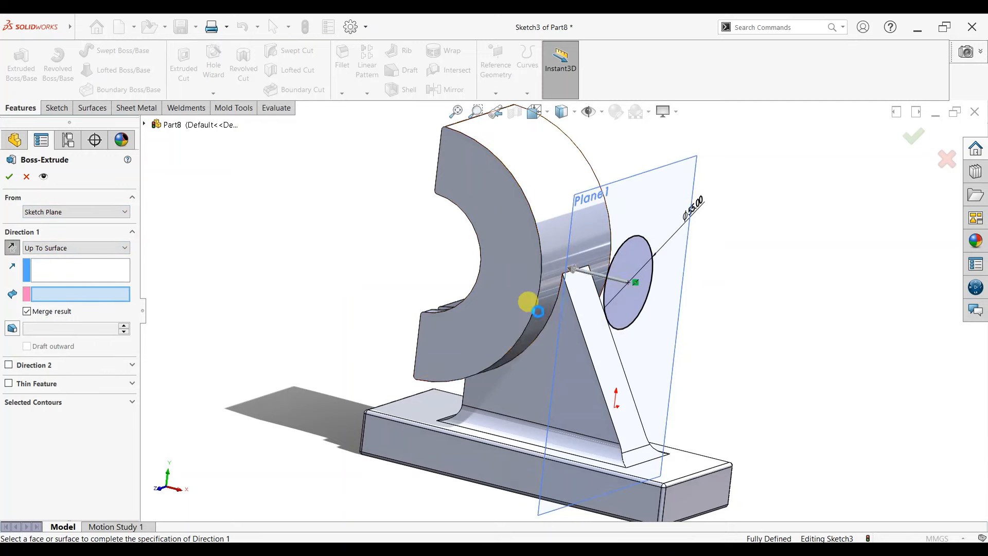
left_click(536, 311)
left_click(11, 178)
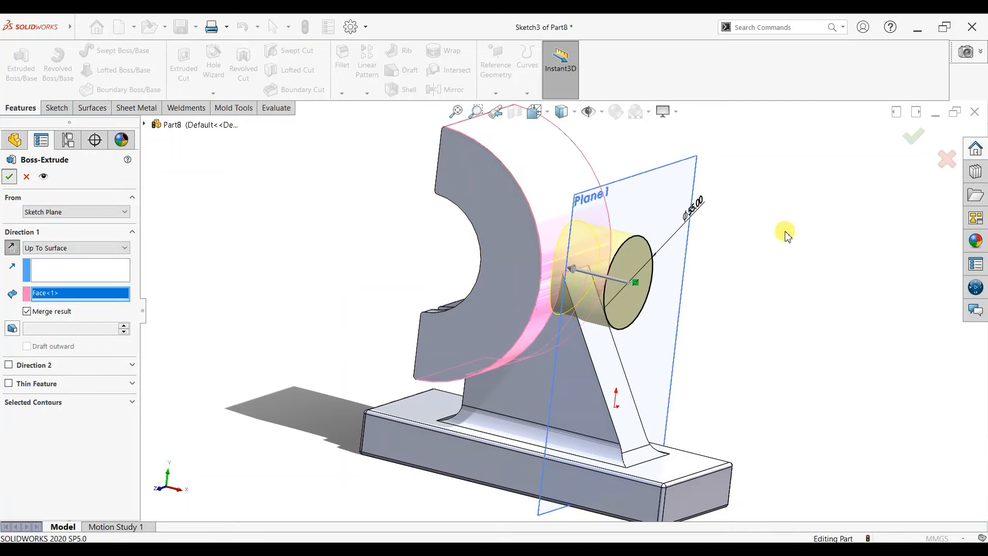
Step: Hide the offset reference plane
middle_click_drag(772, 304, 709, 267)
left_click(657, 194)
left_click(711, 172)
Step: Specify a Hole Wizard counterbore for an ANSI Metric M20 hex bolt with normal fit and a Through All end condition
left_click(214, 93)
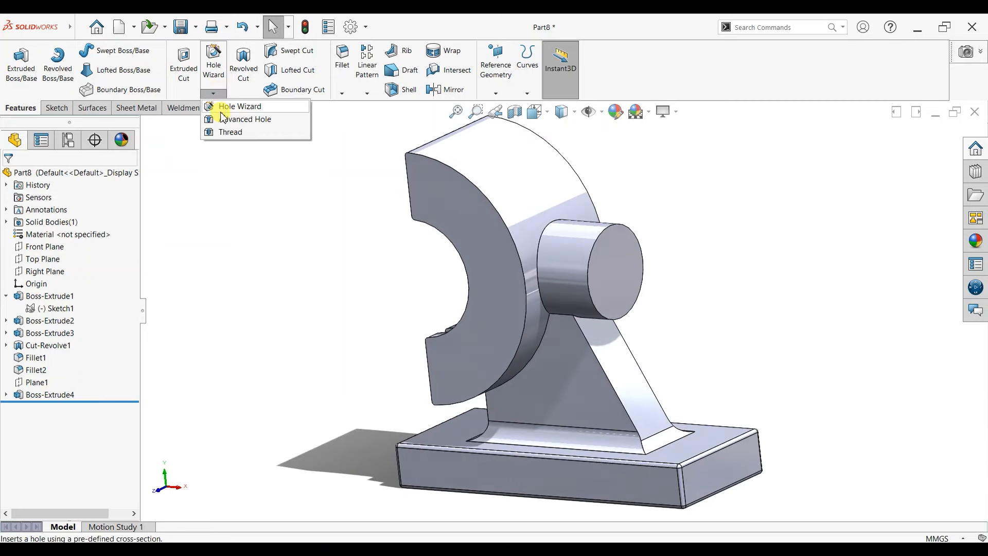
left_click(225, 107)
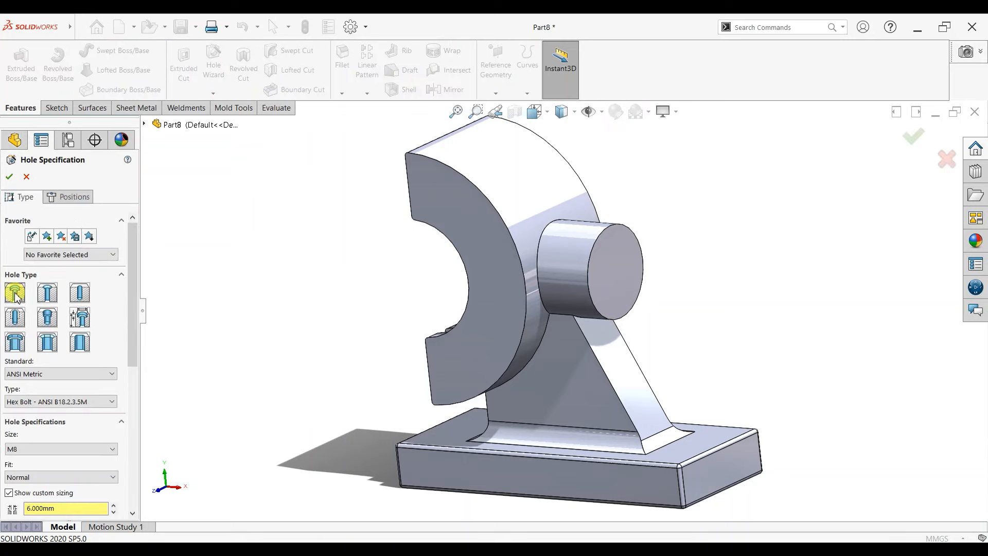
left_click_drag(134, 289, 134, 356)
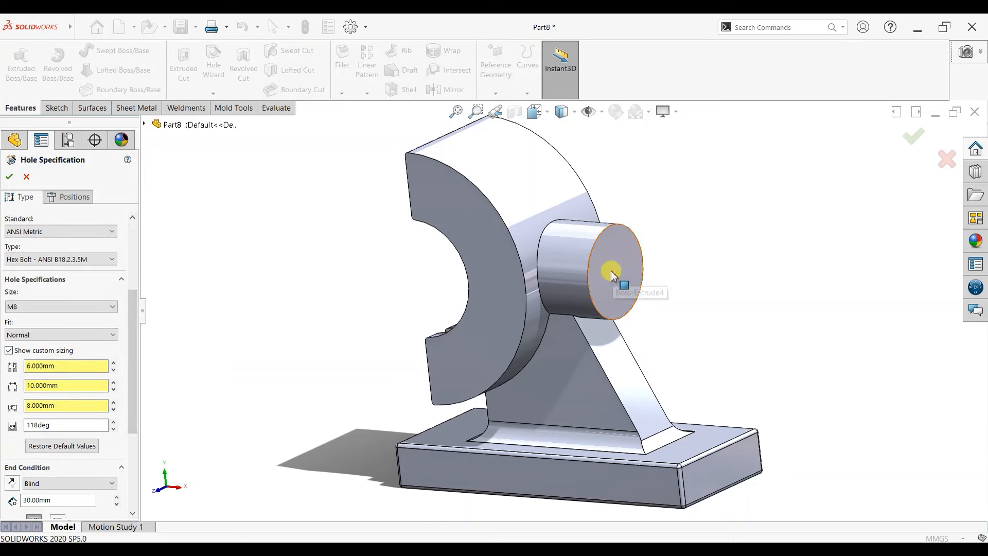
left_click(17, 309)
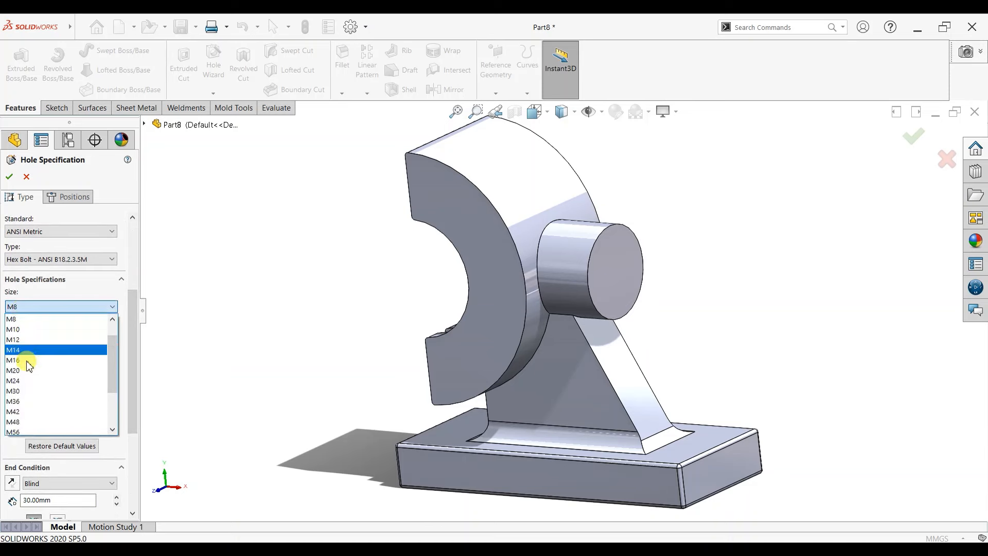
left_click(27, 372)
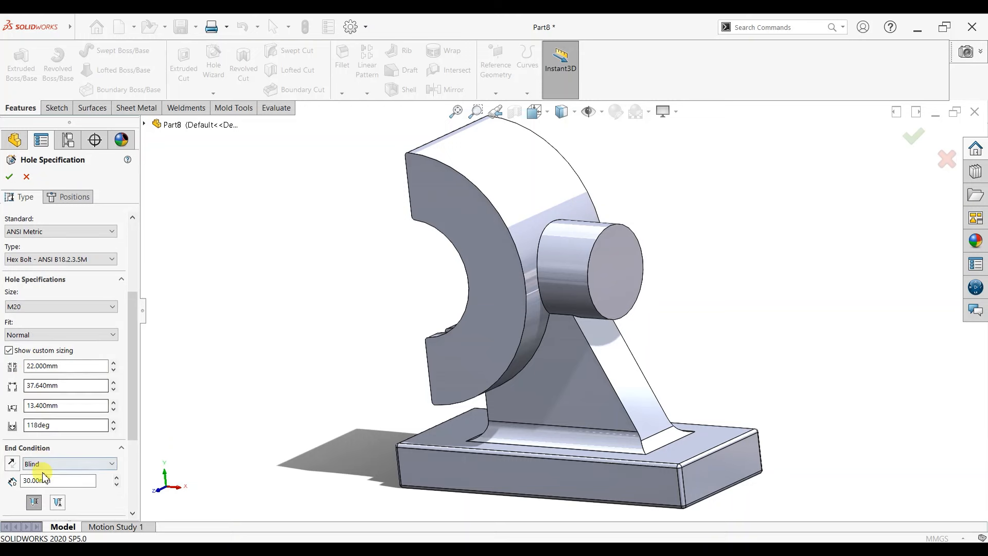
left_click(61, 465)
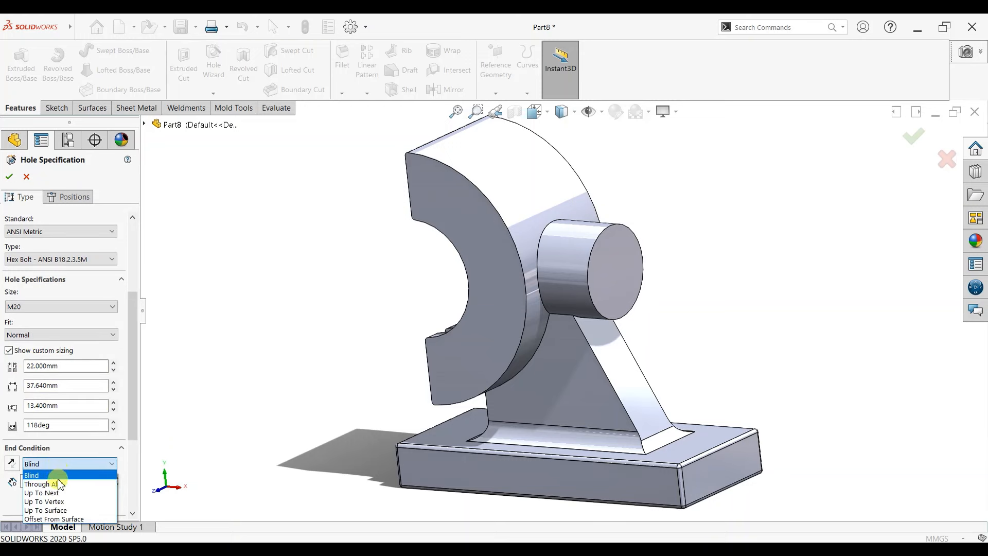
left_click(59, 485)
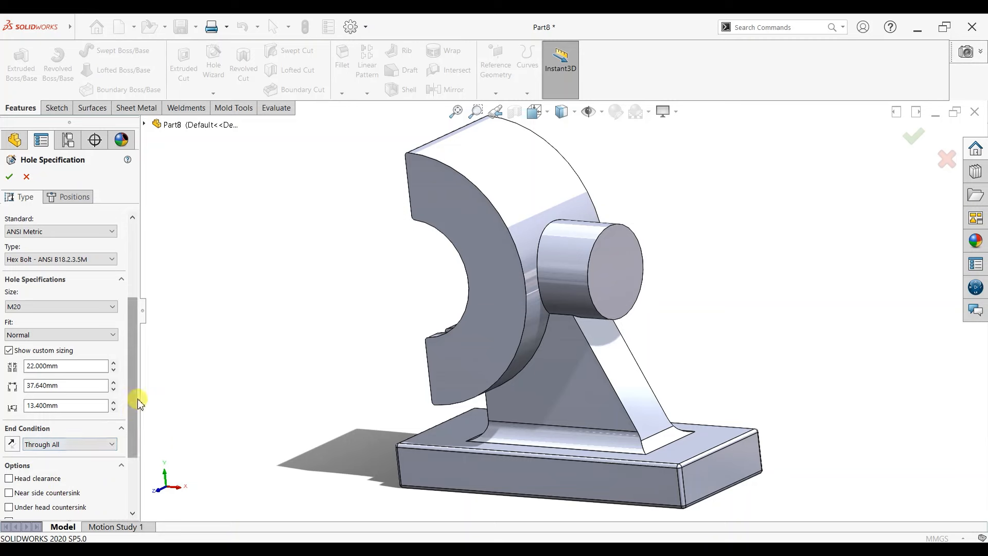
Step: Place the counterbore hole at the centre of the cylindrical boss's end face and create it
left_click(72, 197)
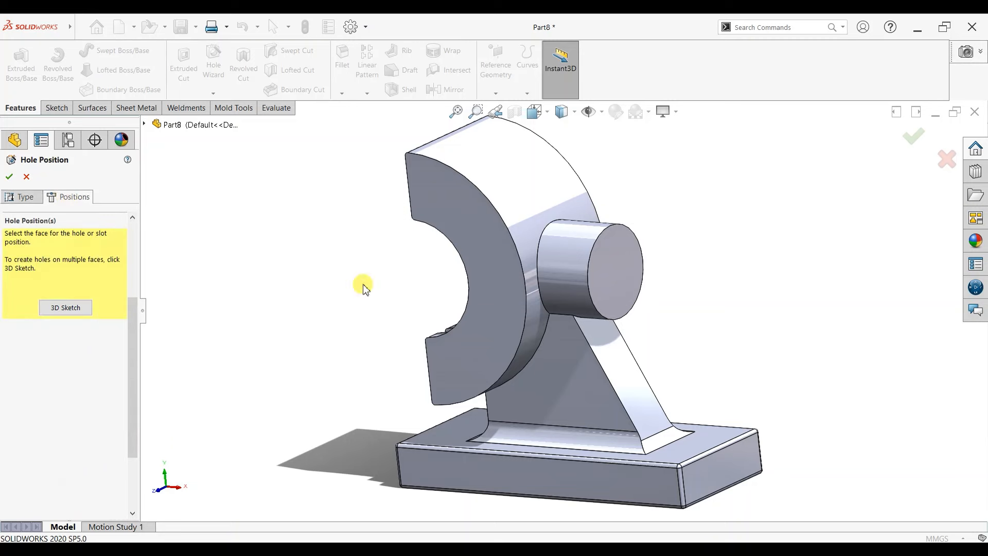
left_click(615, 277)
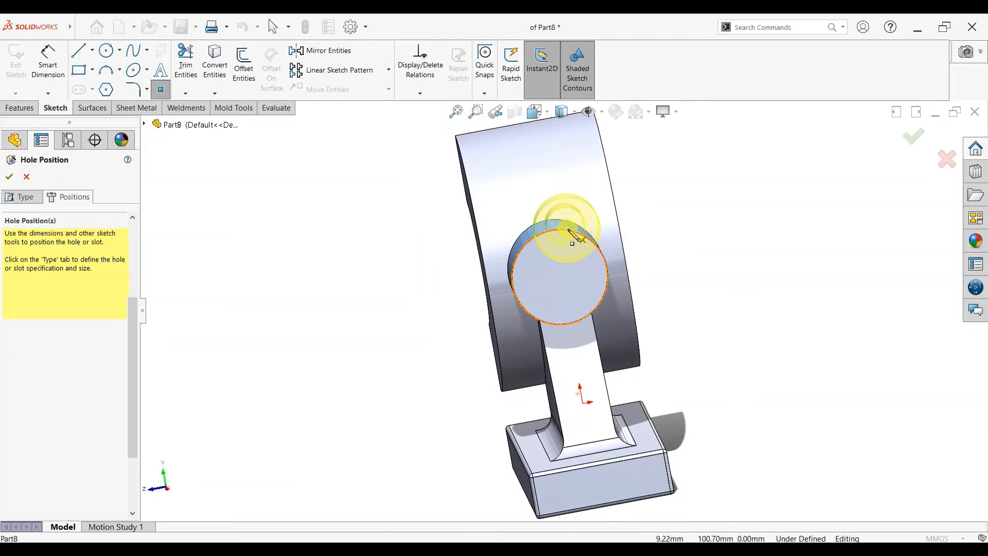
left_click(562, 280)
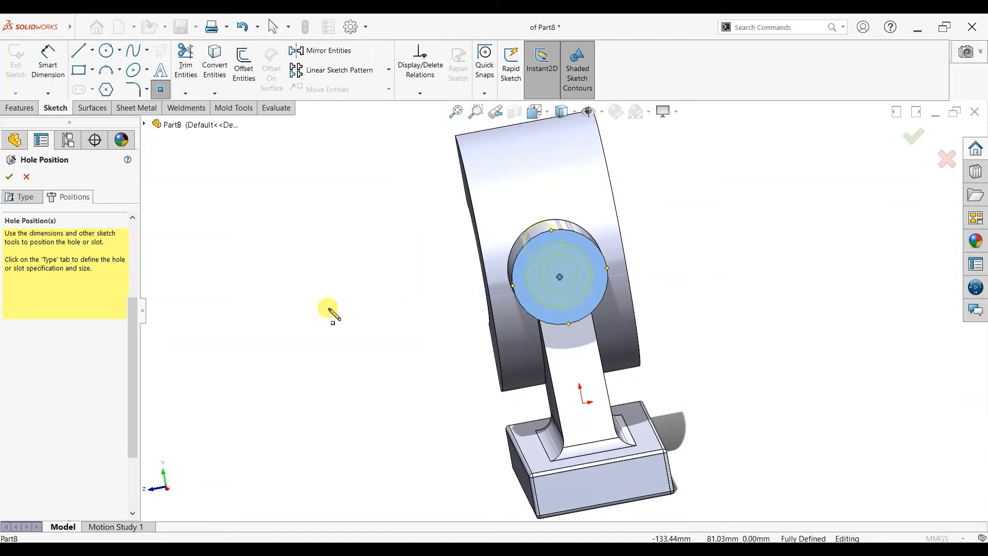
middle_click_drag(369, 339, 414, 342)
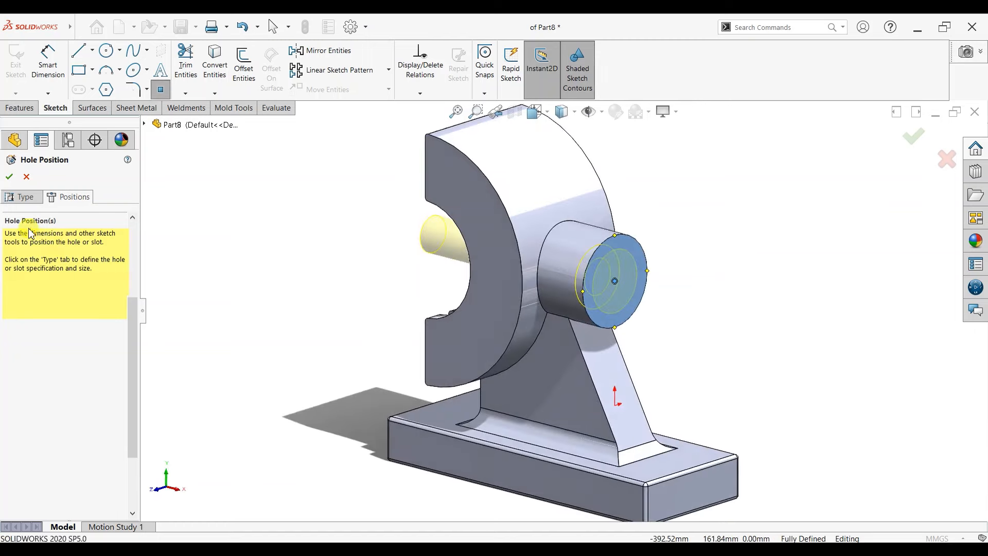
left_click(9, 177)
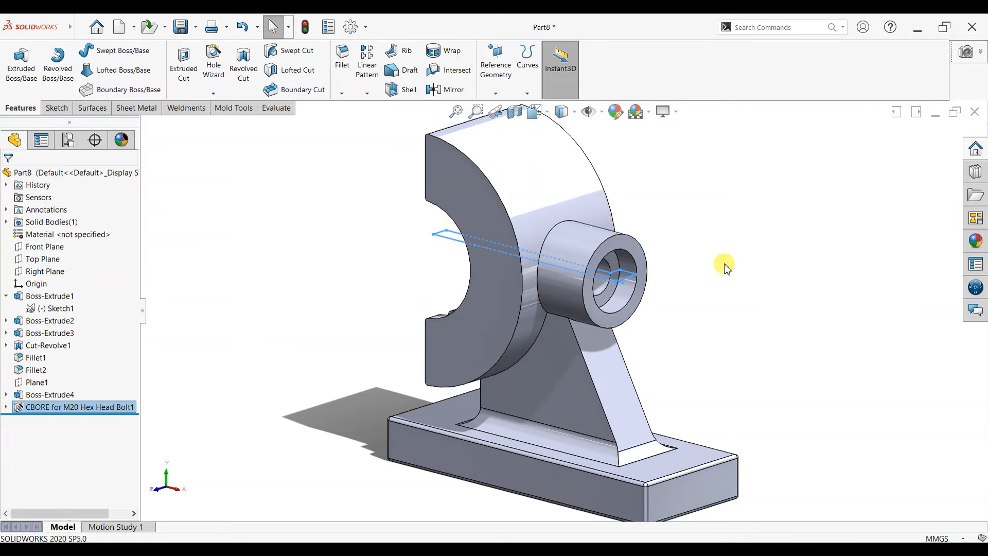
Step: Specify another Hole Wizard counterbore for an ANSI Metric M6 hex bolt with normal fit and a blind depth of 10 mm
middle_click_drag(717, 300, 662, 381)
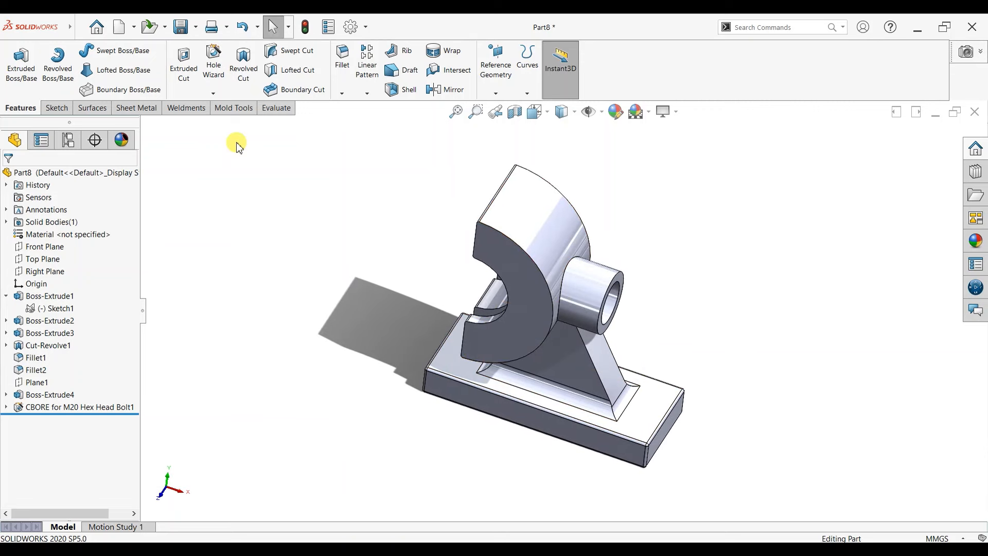
left_click(213, 95)
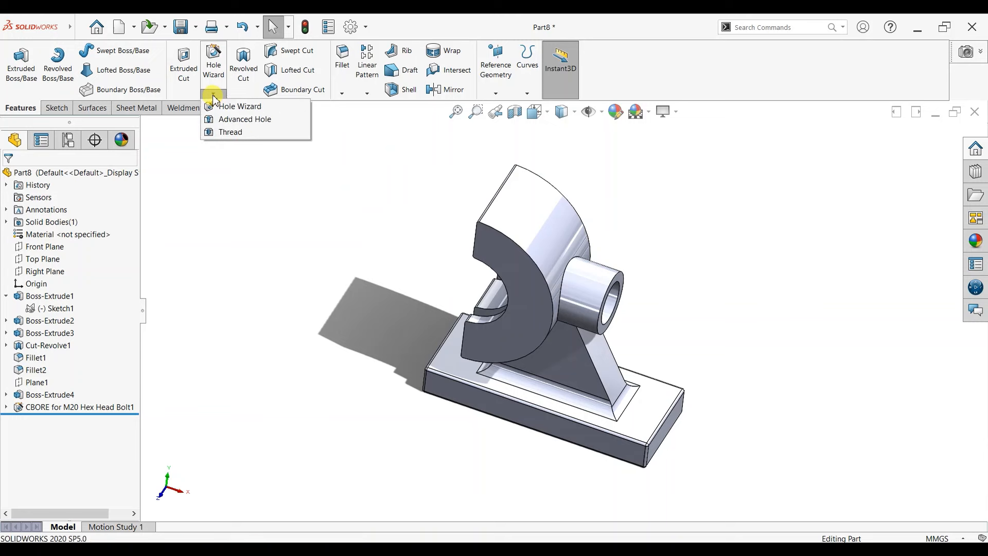
left_click(227, 103)
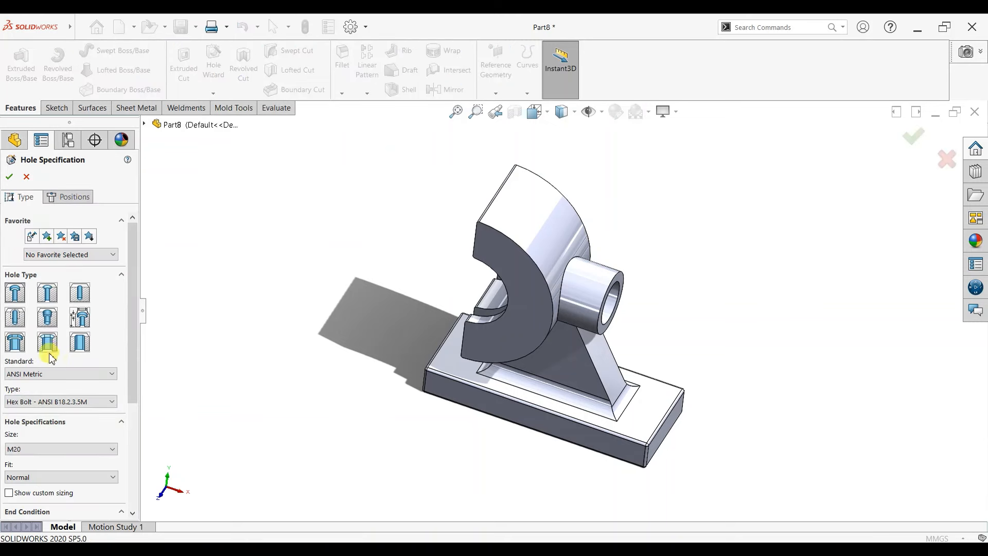
left_click(33, 448)
scroll(41, 376, "up", 2)
scroll(39, 366, "up", 1)
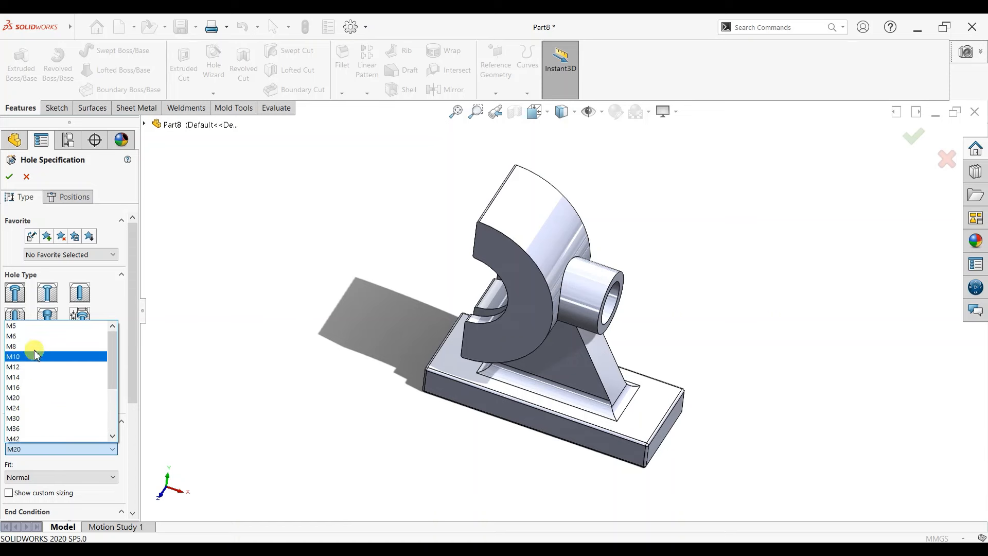
left_click(32, 335)
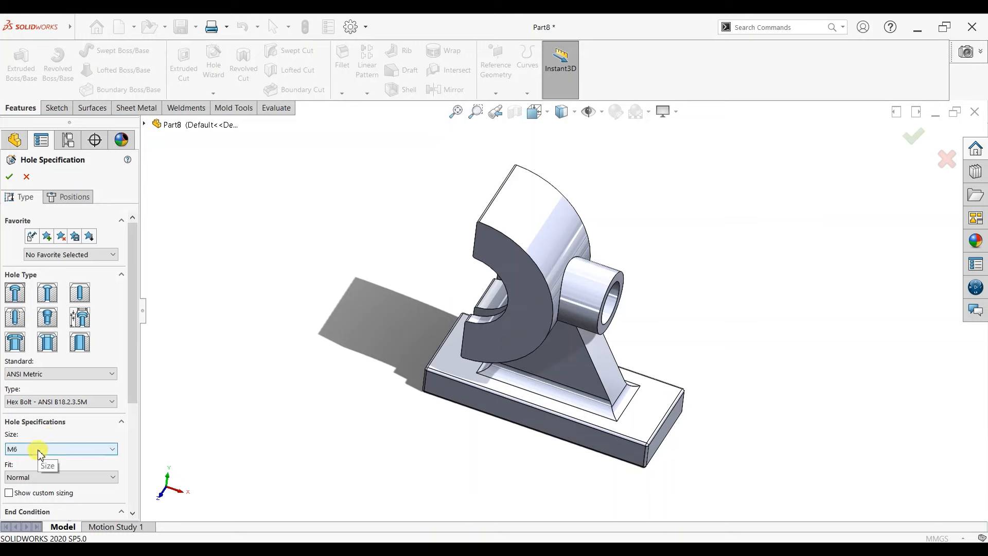
left_click_drag(137, 391, 129, 465)
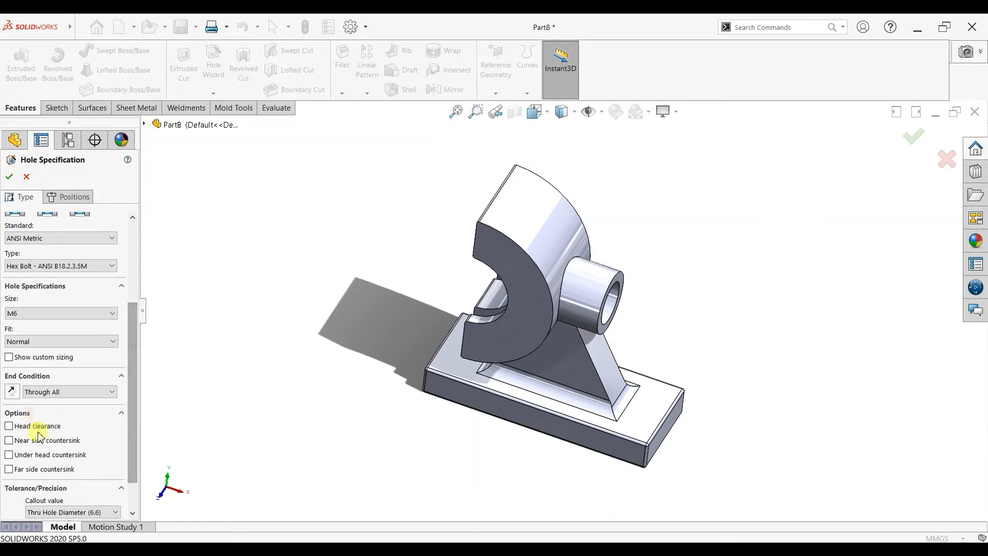
left_click(44, 392)
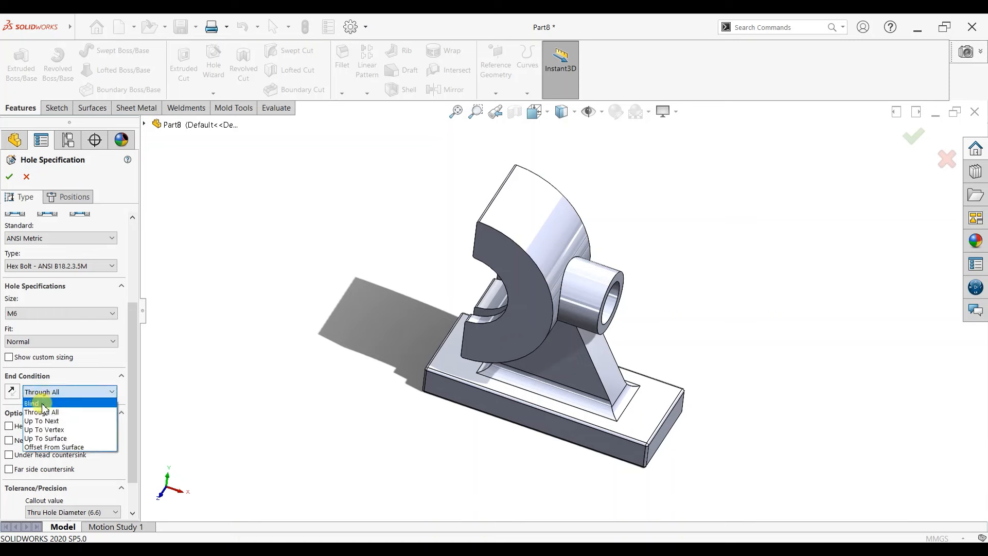
left_click(45, 402)
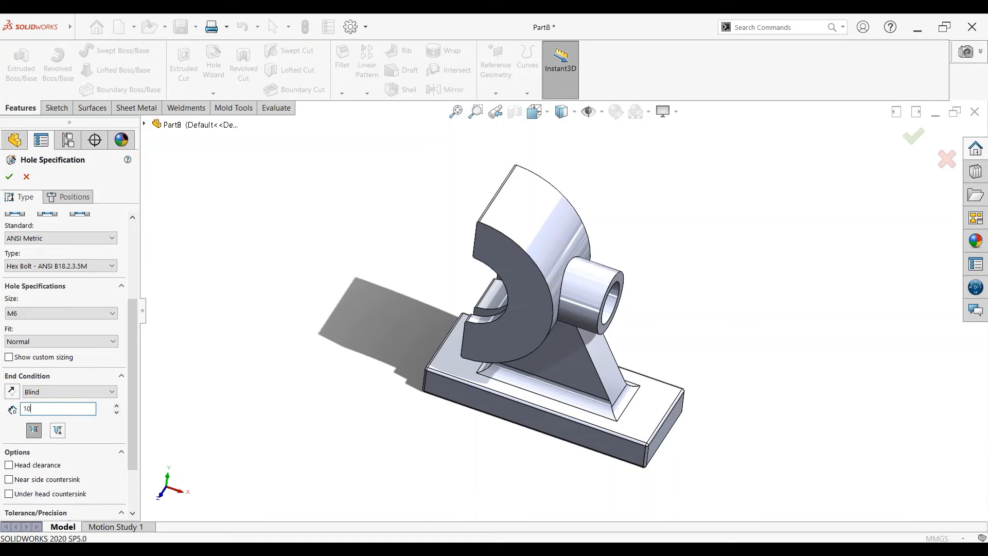
left_click(10, 177)
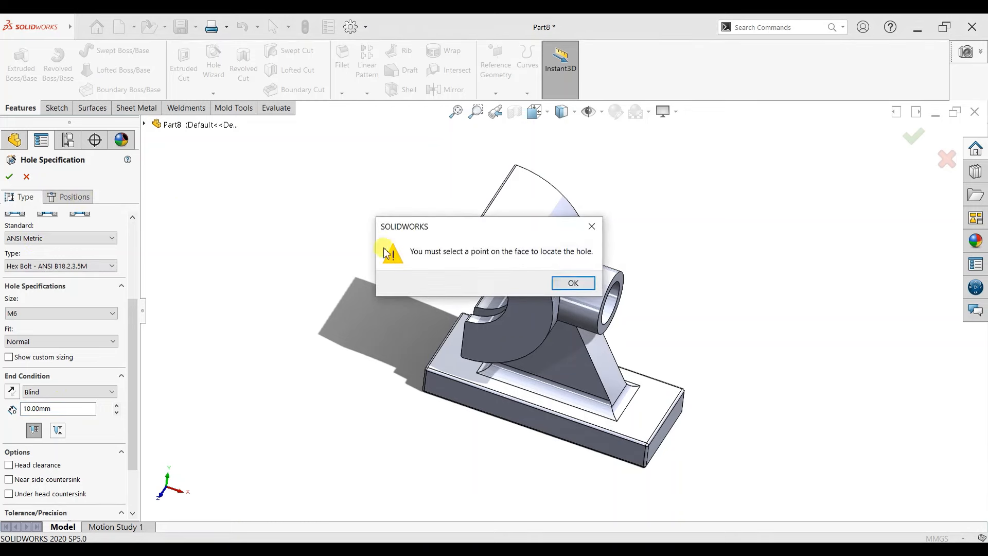
left_click(571, 284)
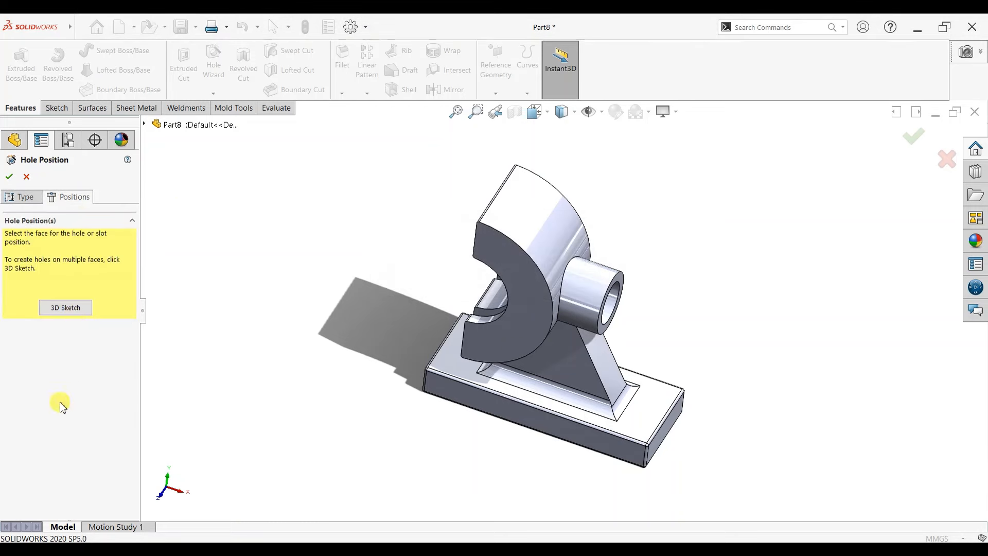
Step: Place the M6 counterbore hole on the base's top face, 15 mm from the short end edge on the boss side, and create it
left_click(652, 411)
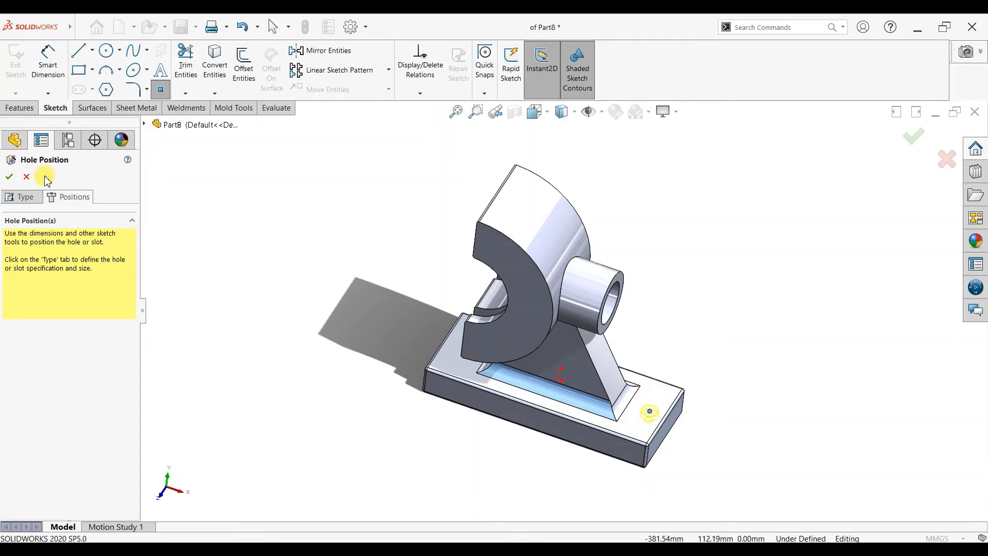
left_click(54, 67)
scroll(642, 414, "down", 4)
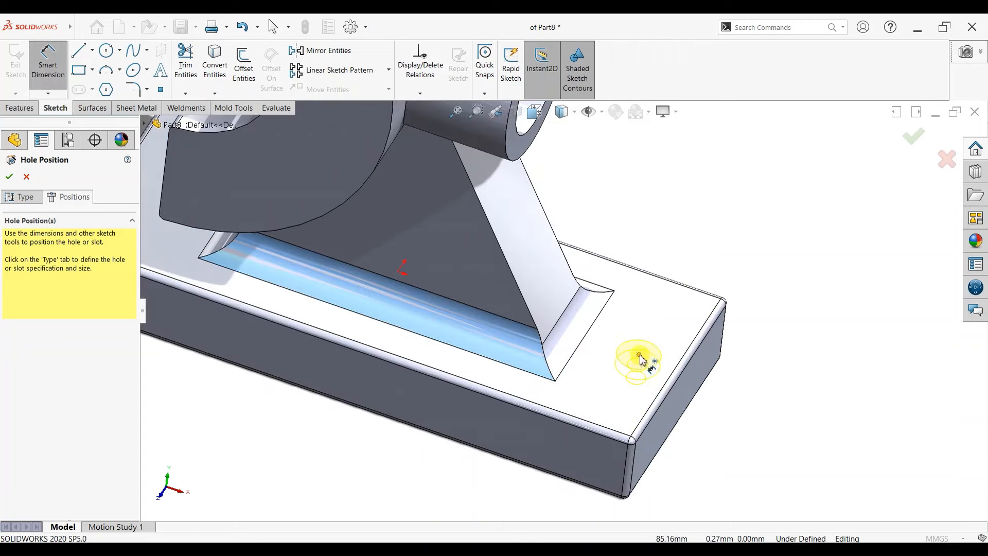
left_click(680, 359)
left_click(684, 378)
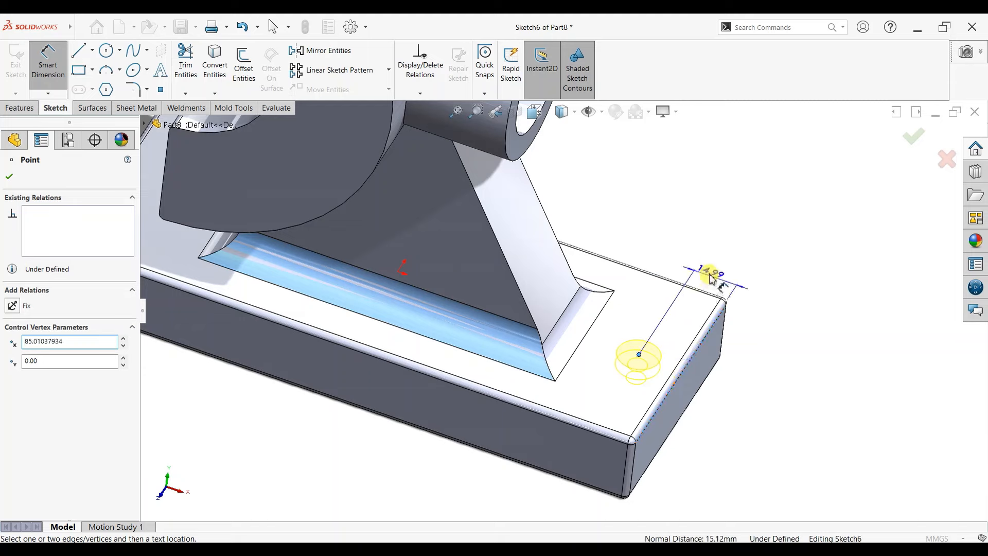
left_click(712, 276)
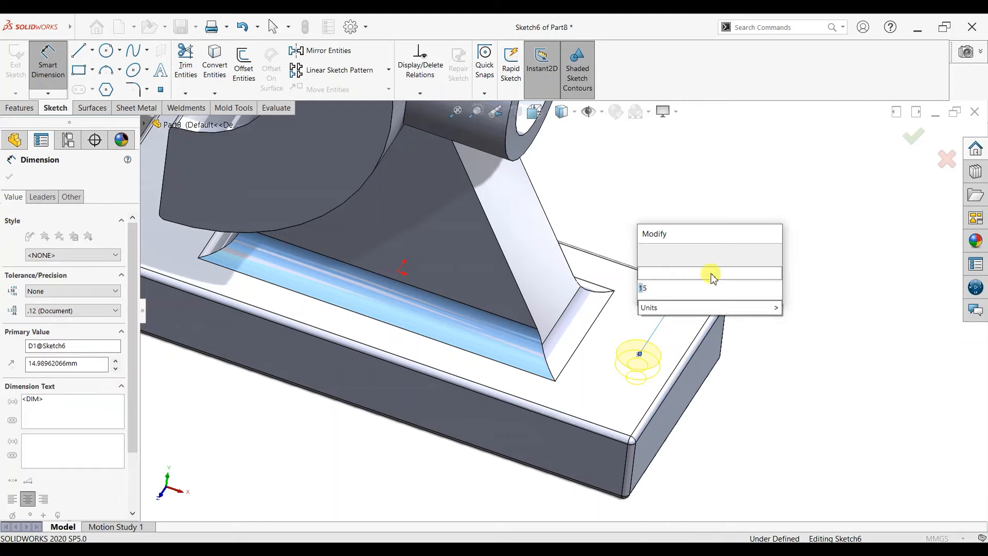
type("15")
key("Return")
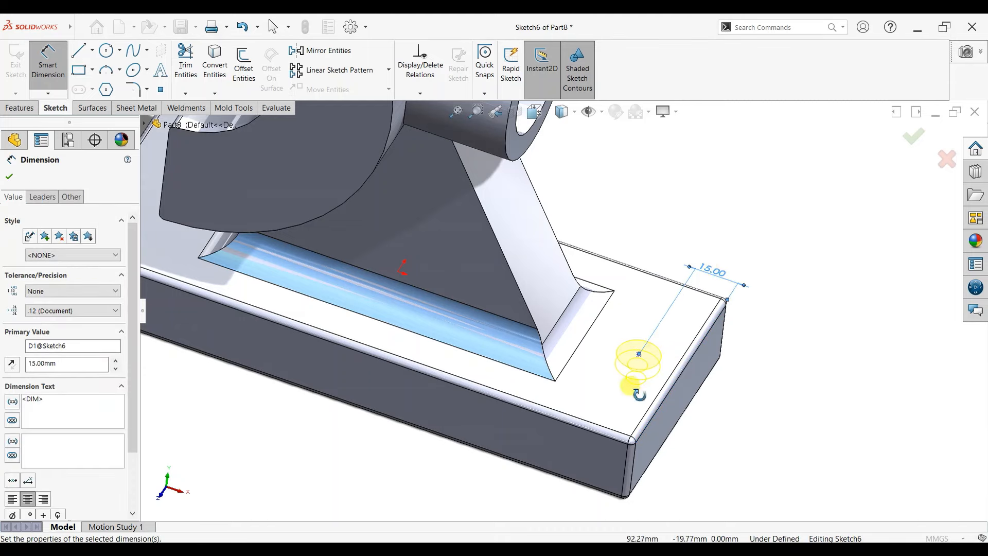
middle_click_drag(640, 395, 642, 326)
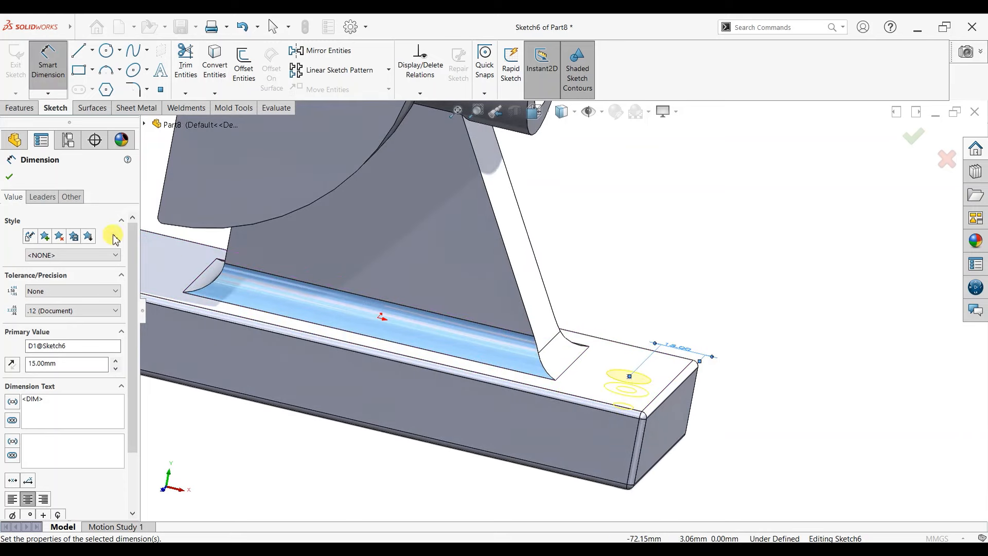
left_click(9, 176)
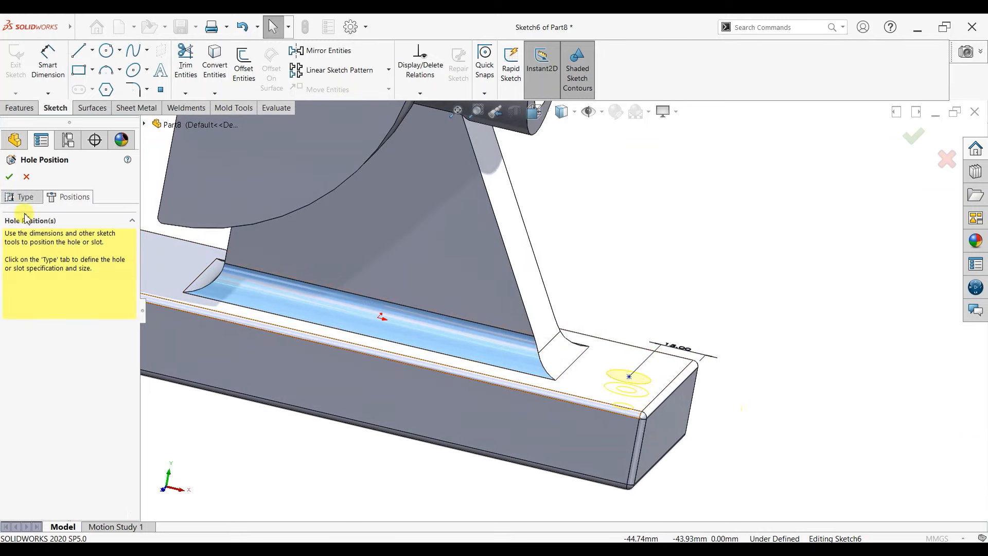
key("Return")
Step: Edit the M6 counterbore hole feature and set its blind depth to 20 mm
middle_click_drag(760, 394, 737, 307)
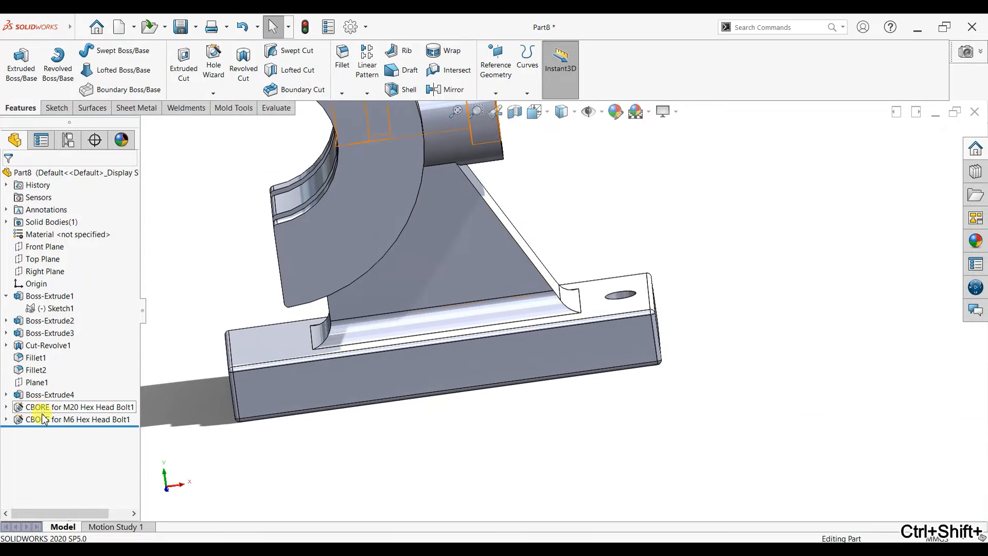
left_click(26, 419)
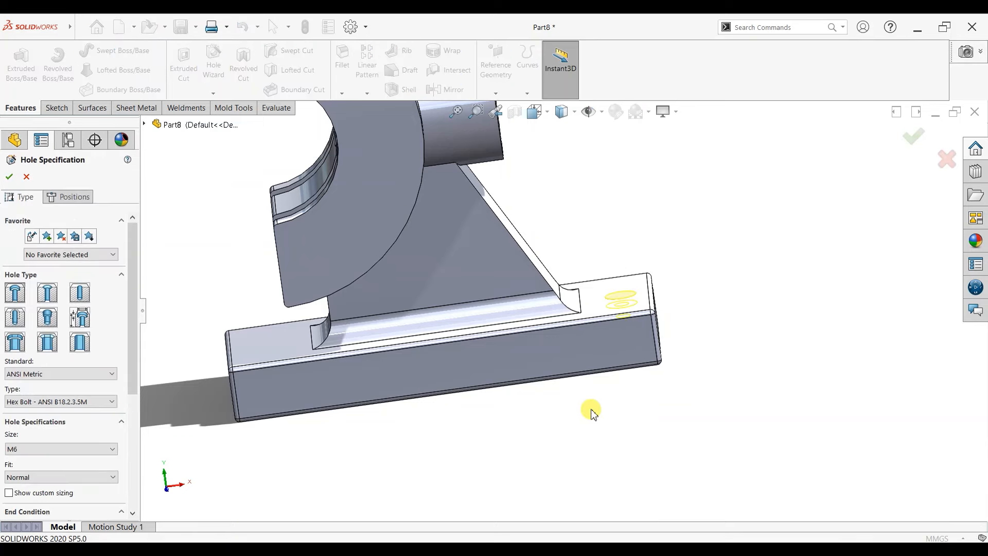
middle_click_drag(592, 412, 576, 368)
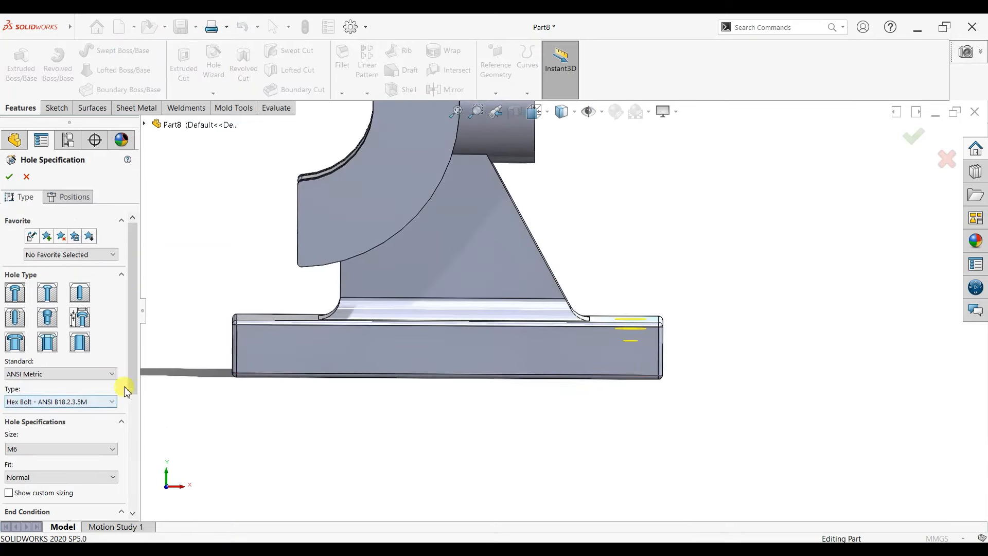
left_click_drag(131, 393, 132, 502)
left_click(62, 344)
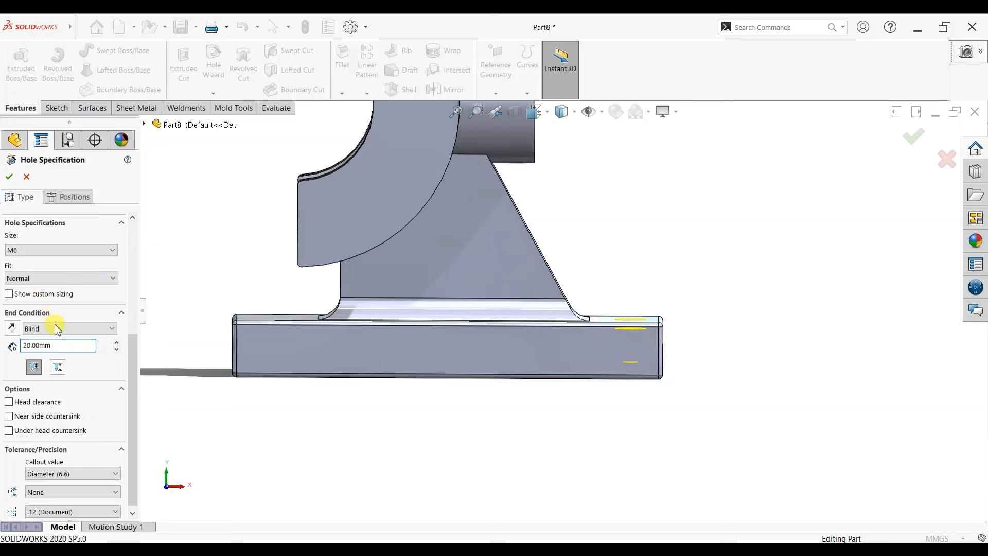
left_click(10, 177)
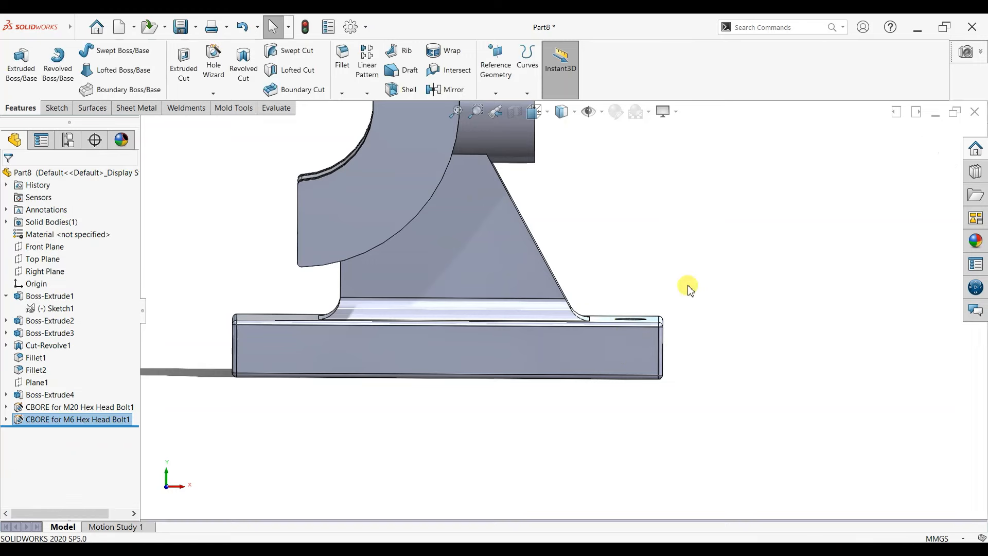
Step: Create a reference plane midway between the two short end faces of the base
middle_click_drag(688, 286, 643, 352)
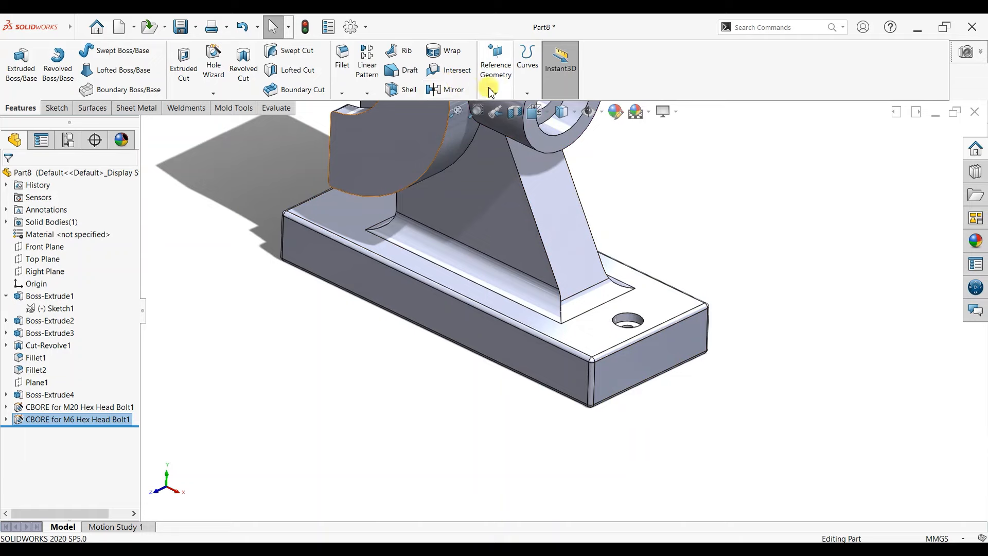
left_click(491, 92)
left_click(502, 111)
left_click(651, 360)
middle_click_drag(651, 360, 258, 214)
left_click(250, 205)
middle_click_drag(380, 303, 324, 263)
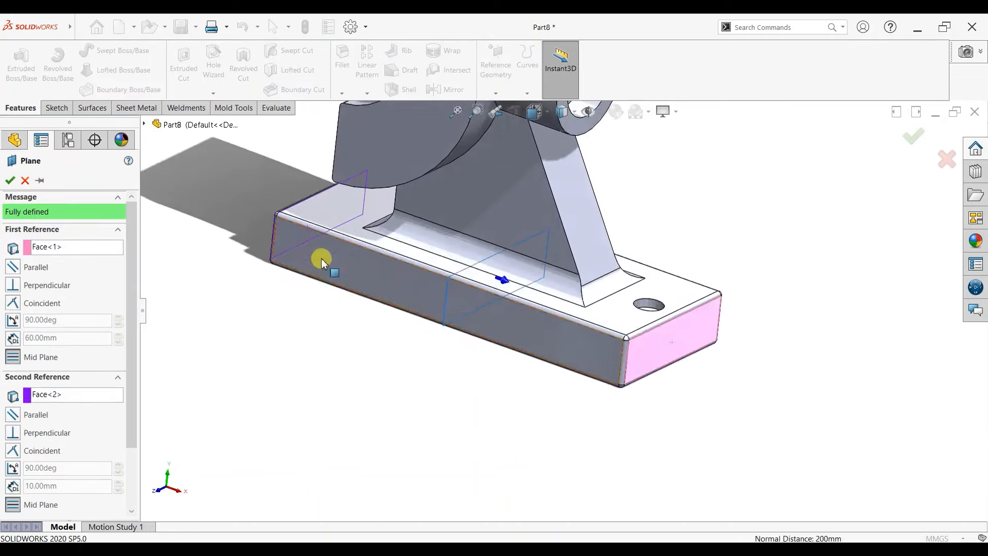
scroll(564, 137, "up", 4)
scroll(593, 269, "down", 1)
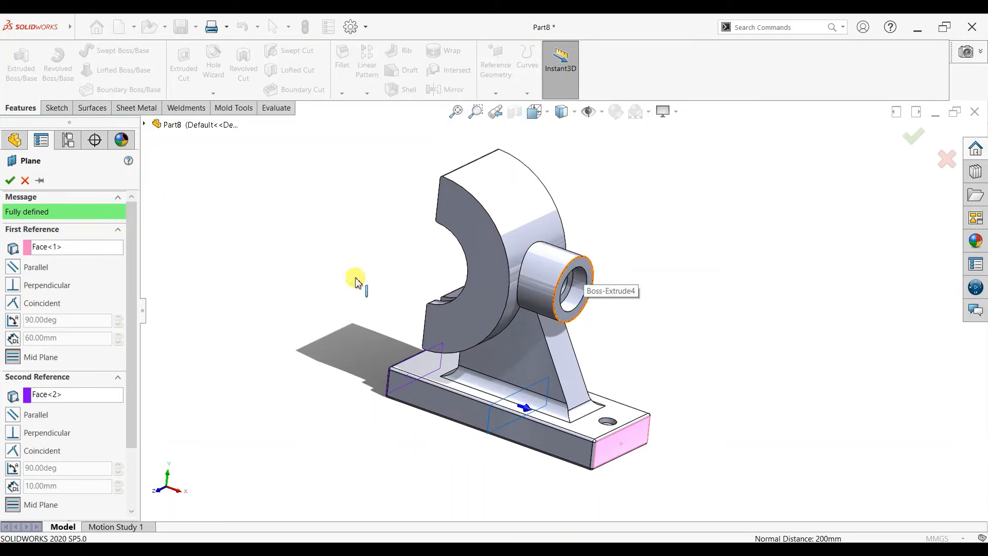
left_click(9, 180)
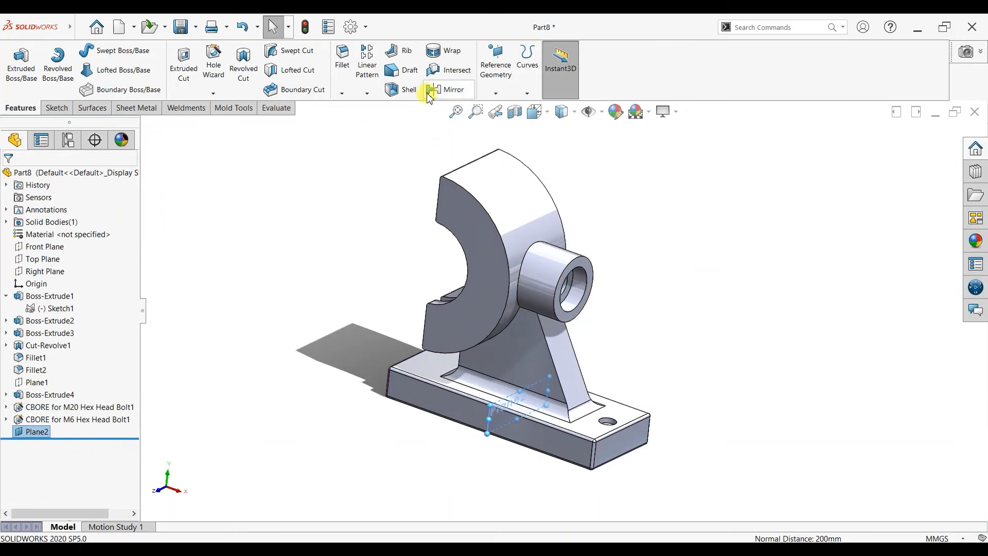
Step: Mirror the M6 counterbore hole about the base's mid plane
left_click(446, 89)
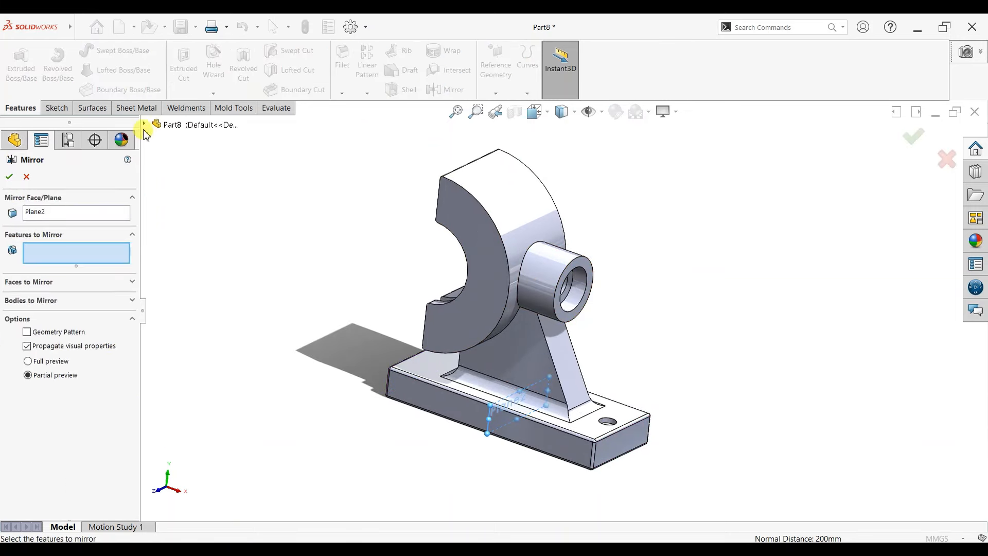
left_click(144, 125)
left_click(201, 359)
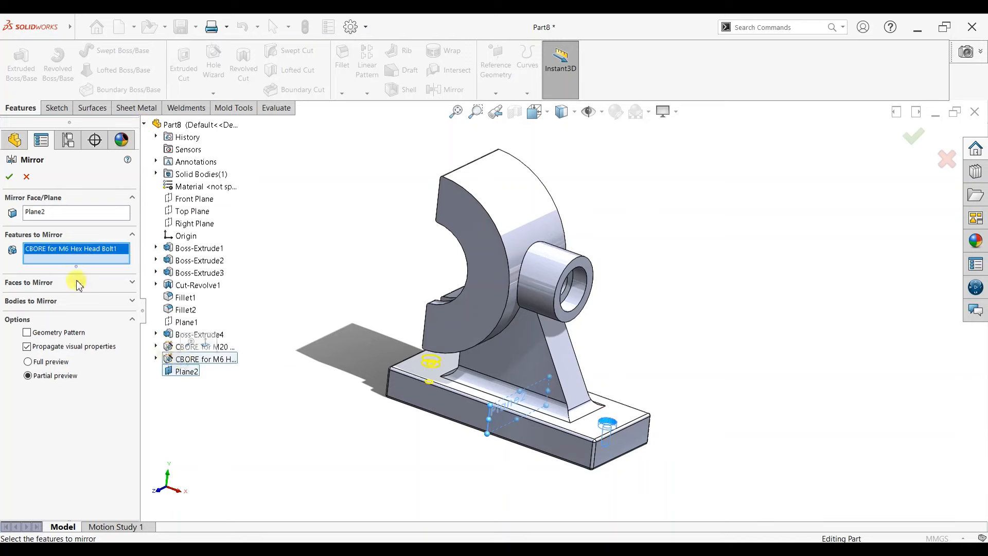
left_click(8, 178)
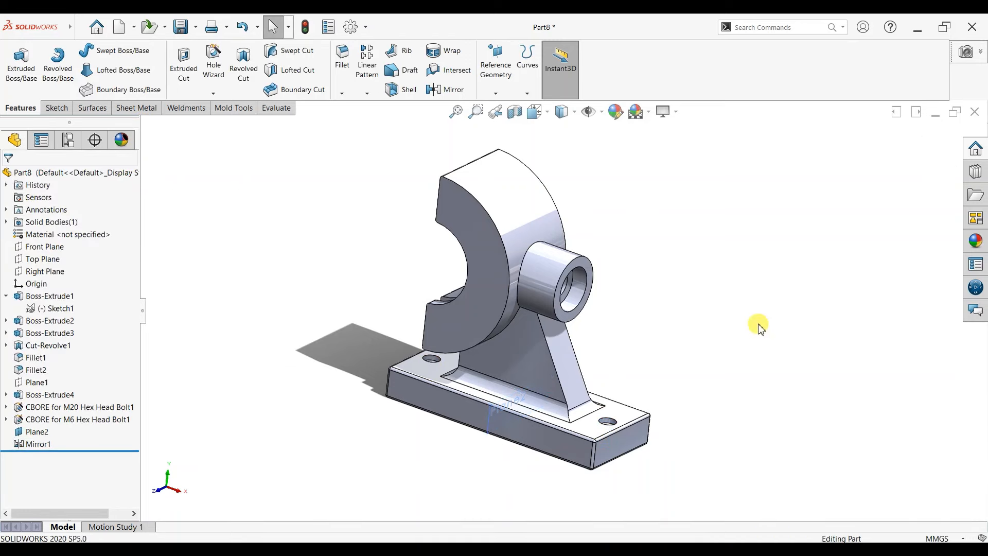
Step: Start a sketch on the half ring's flat side face and draw a circle of about 52 mm radius centred on the ring's axis
middle_click_drag(760, 326, 828, 298)
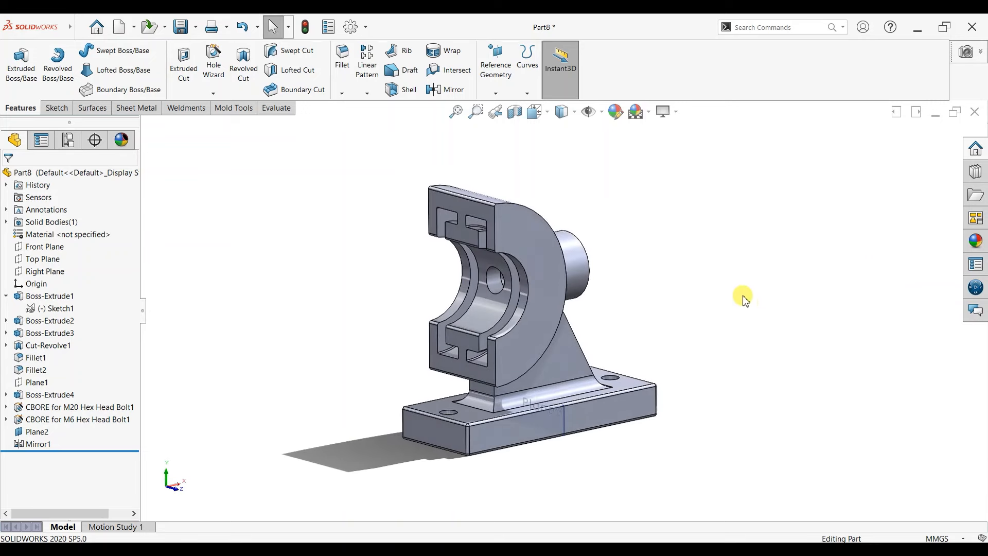
middle_click_drag(744, 300, 735, 273)
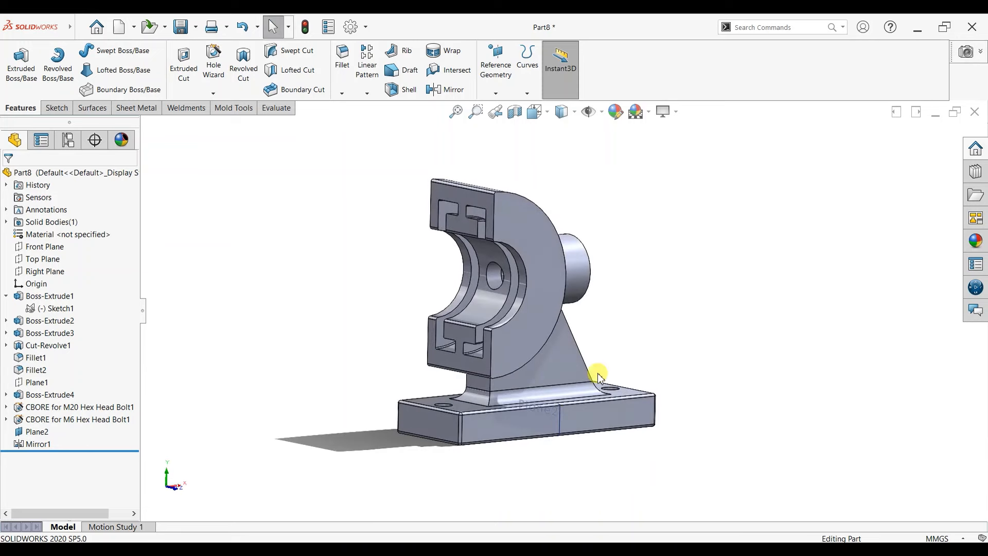
scroll(529, 342, "down", 2)
left_click(508, 342)
left_click(547, 325)
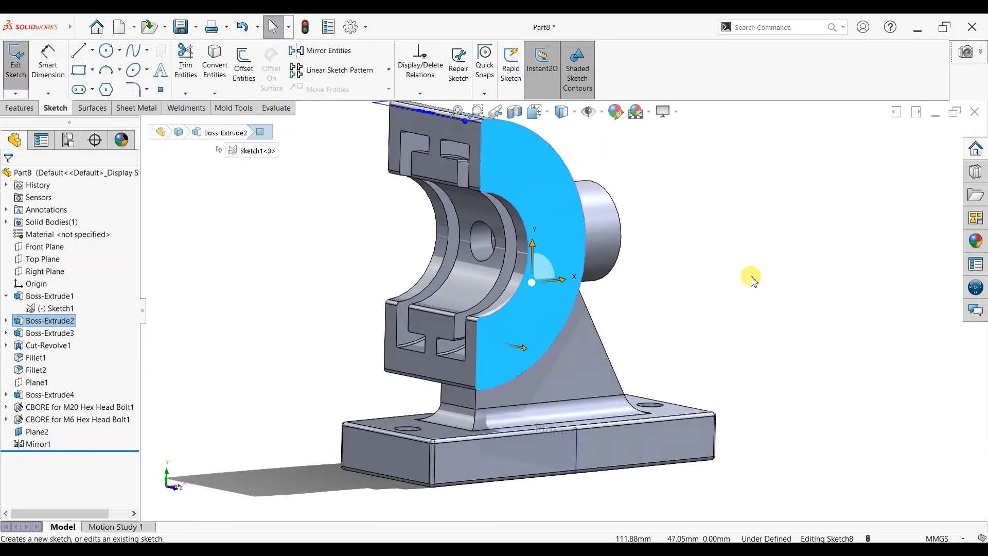
key("ctrl+8")
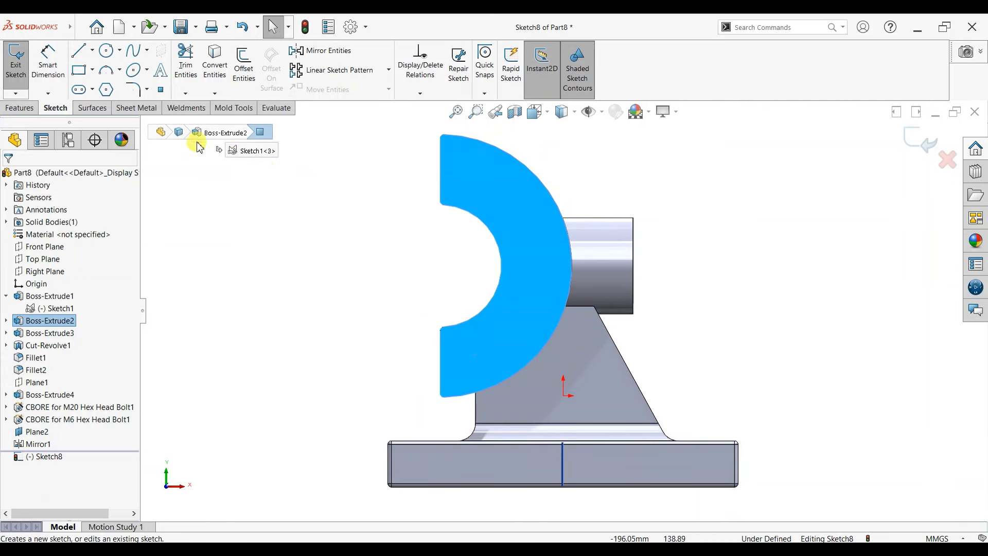
left_click(106, 50)
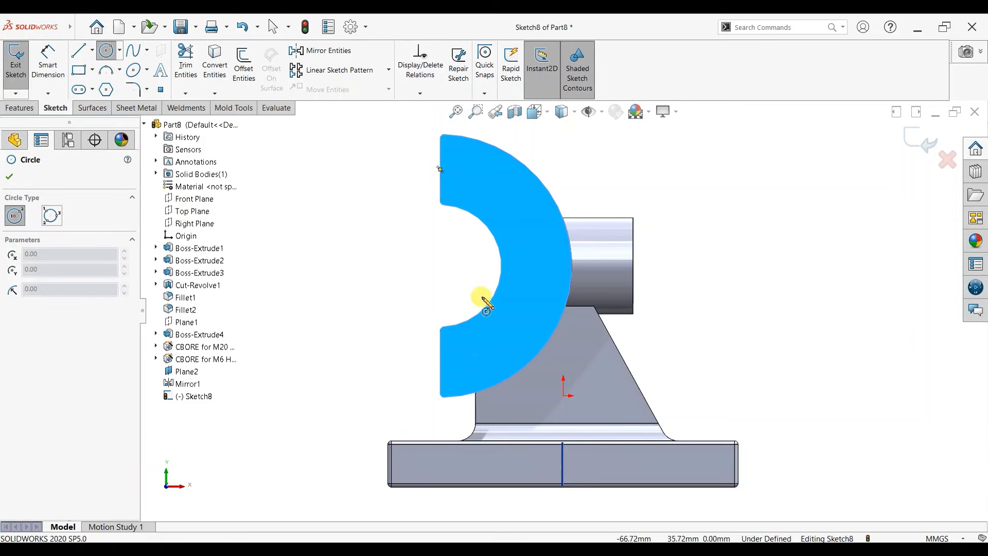
left_click(440, 266)
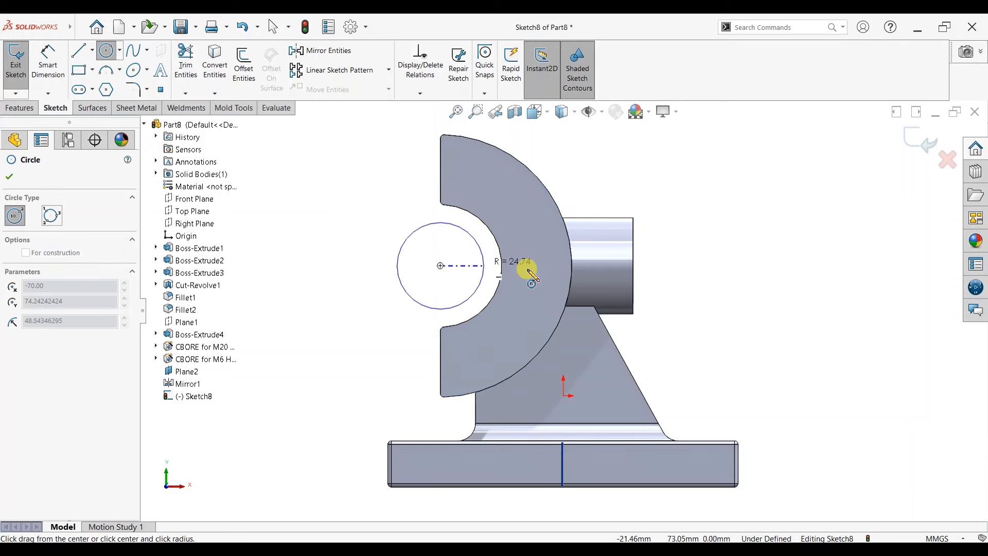
left_click(533, 275)
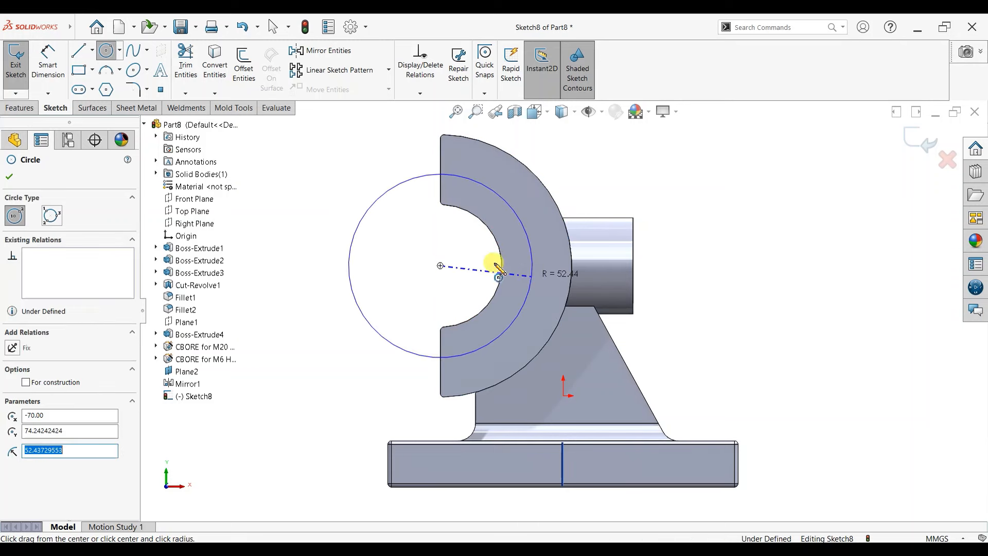
Step: Dimension the concentric circle's diameter as 110 mm
left_click(48, 67)
left_click(500, 197)
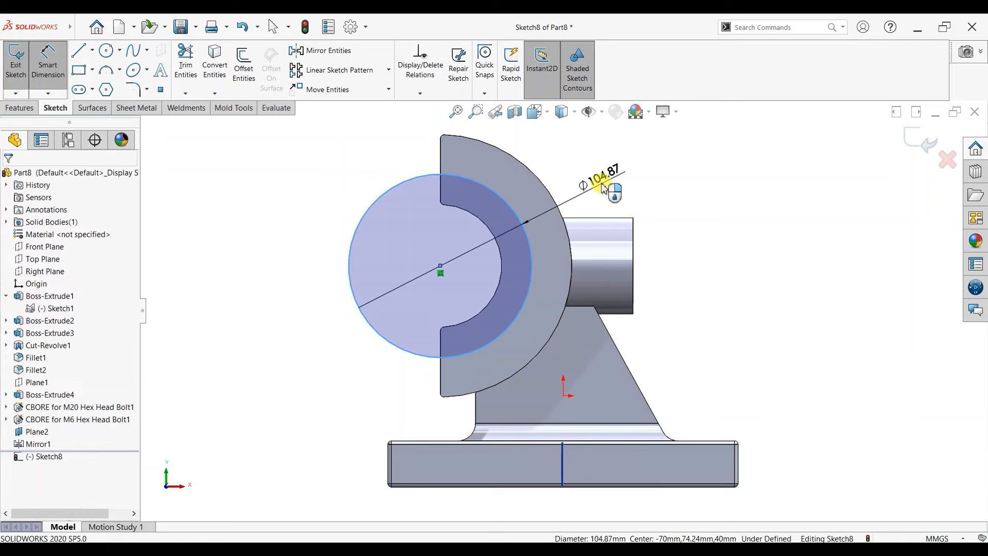
left_click(604, 187)
type("1")
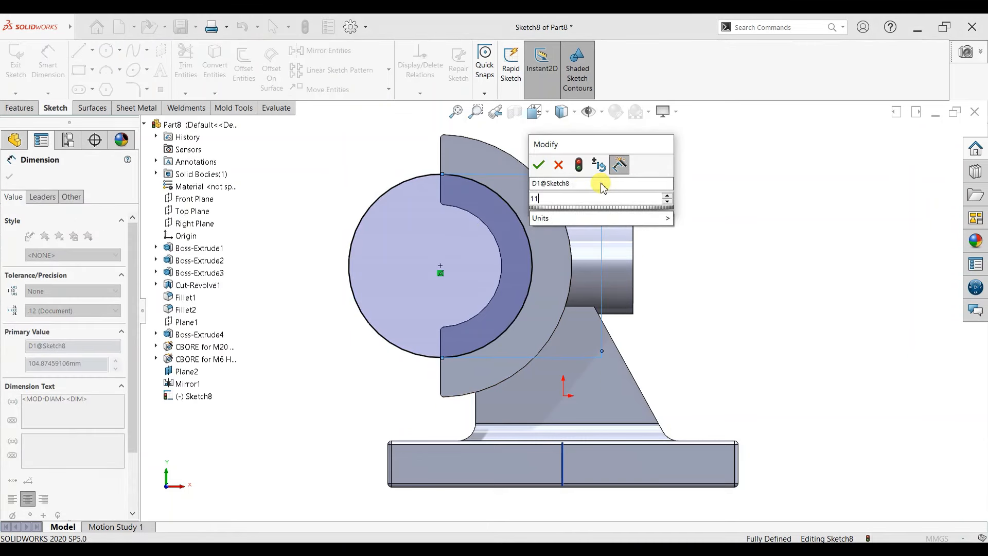
type("0.0")
key("Return")
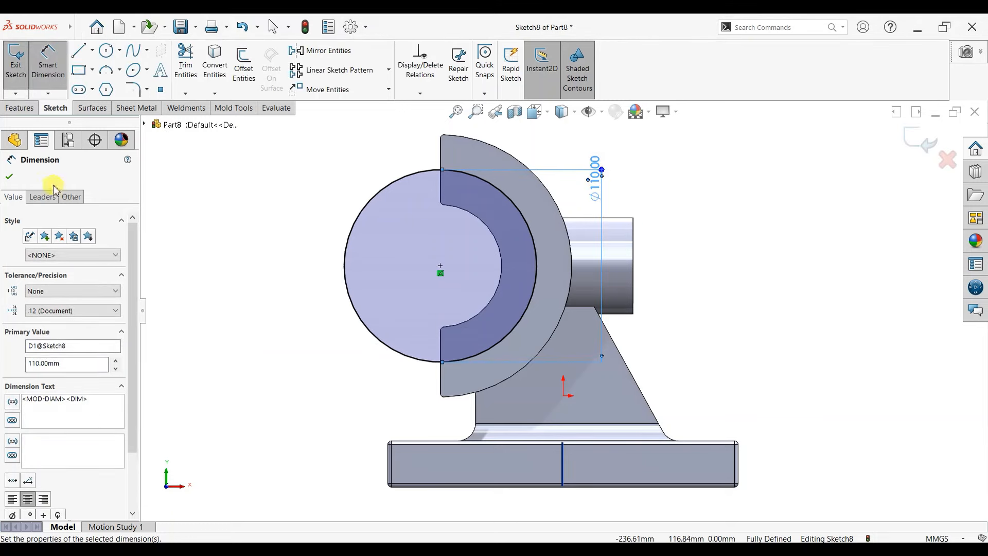
left_click(10, 177)
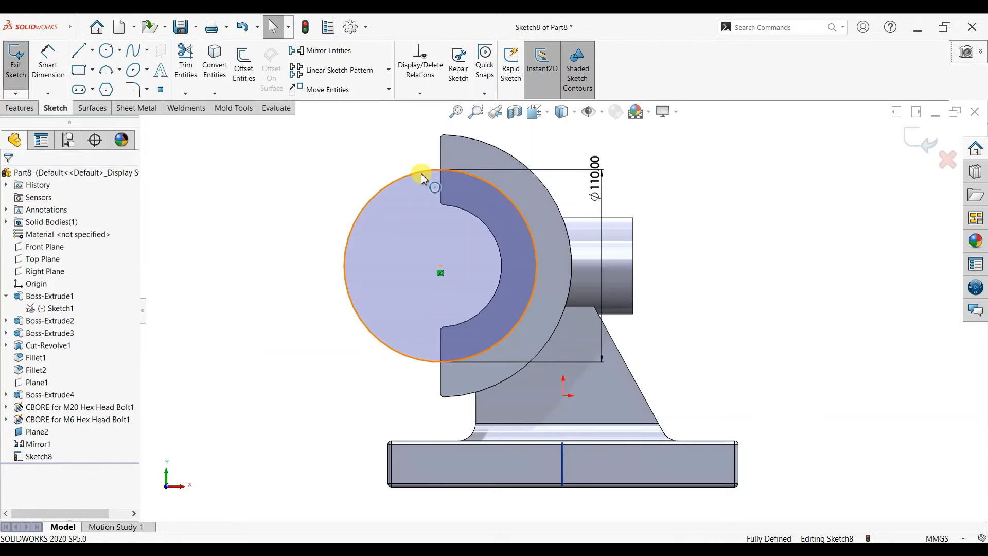
Step: Convert the 110 mm circle to construction geometry
left_click(421, 177)
left_click(37, 340)
left_click(7, 179)
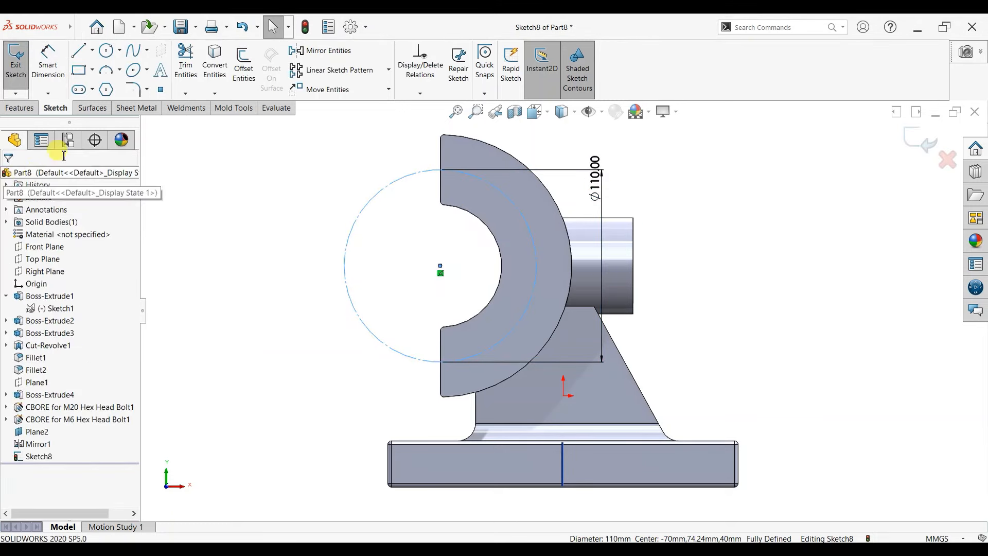
Step: Draw a small circle centred on the upper part of the construction circle within the half ring and set its diameter to 9 mm
left_click(106, 50)
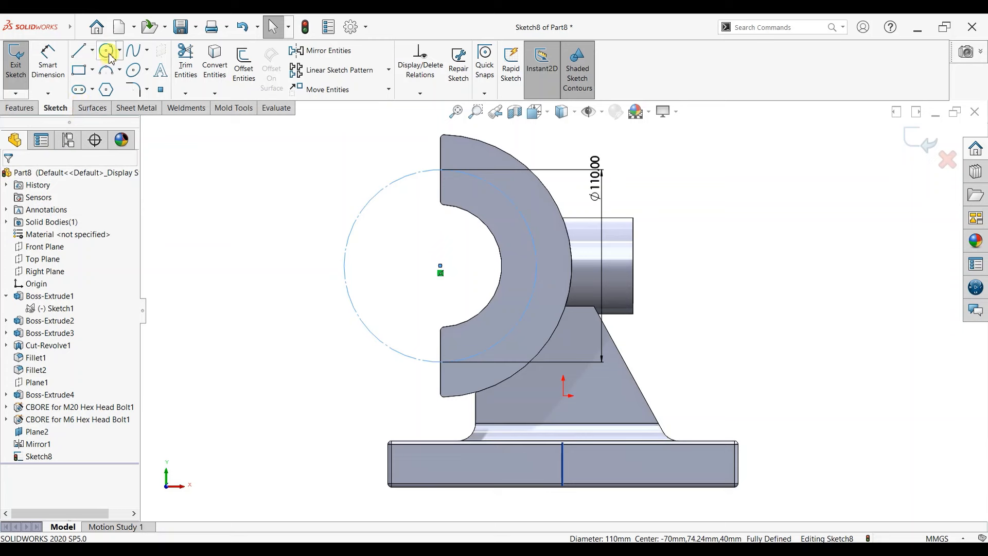
left_click(473, 176)
left_click(478, 182)
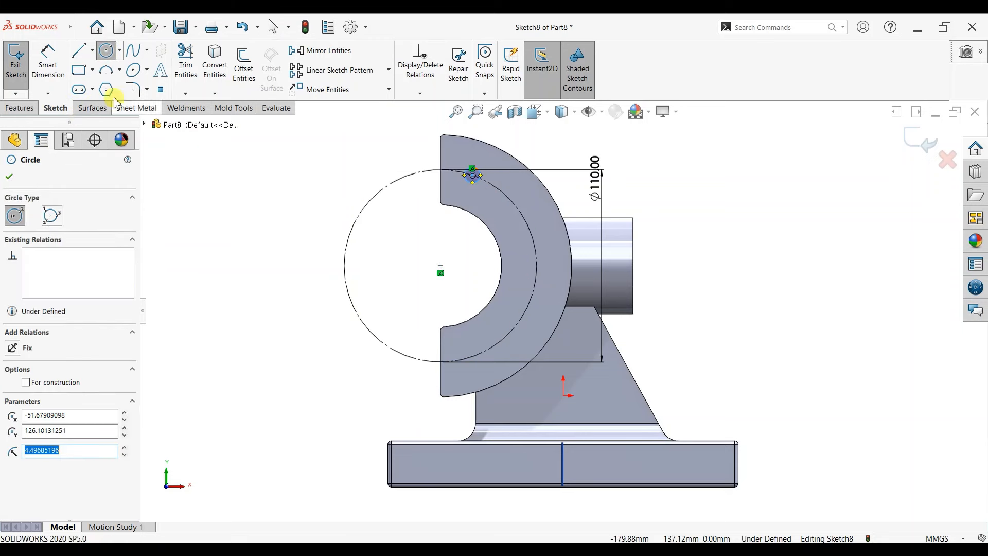
left_click(48, 64)
left_click(479, 175)
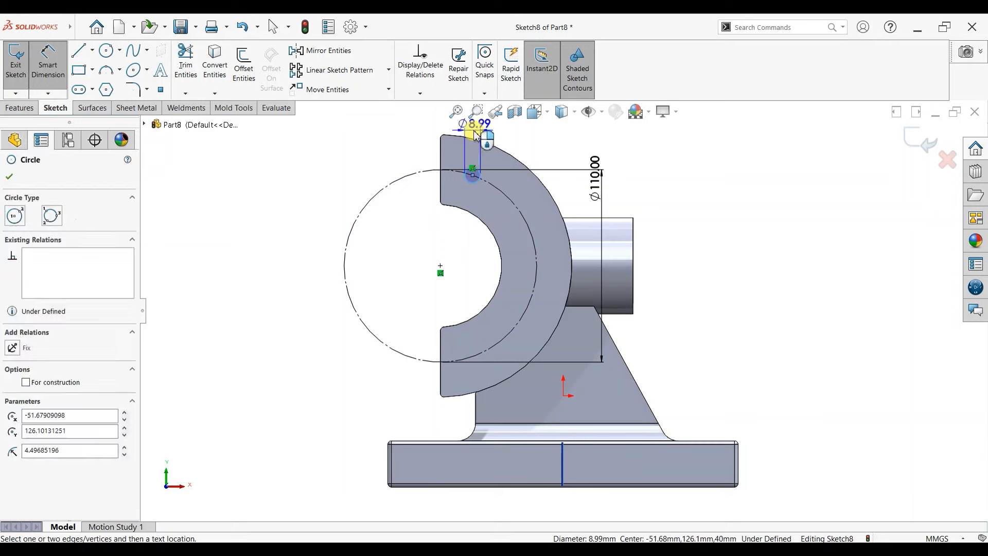
left_click(476, 134)
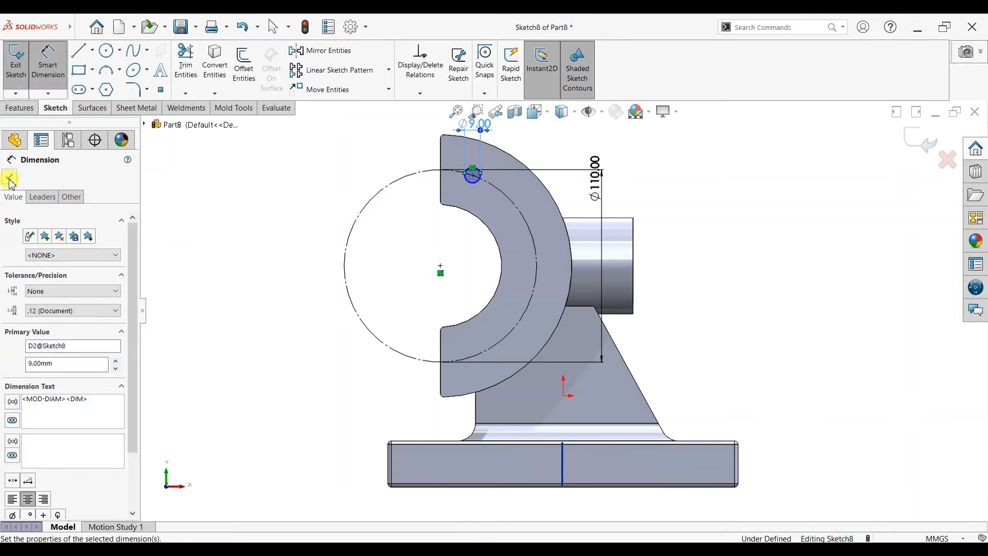
Step: Draw two centerlines from the ring's centre, one vertically up to the construction circle and one to the 9 mm circle's centre
left_click(92, 50)
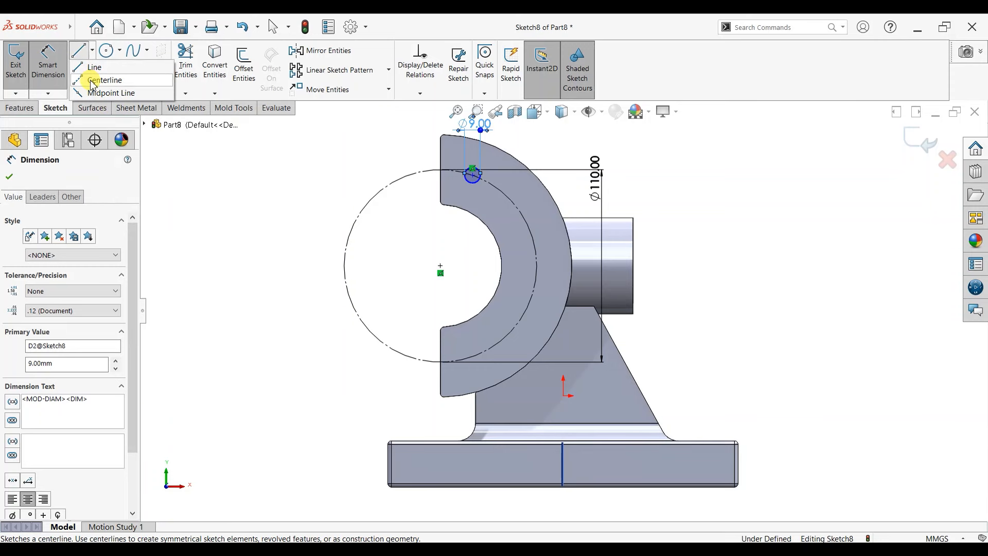
left_click(93, 81)
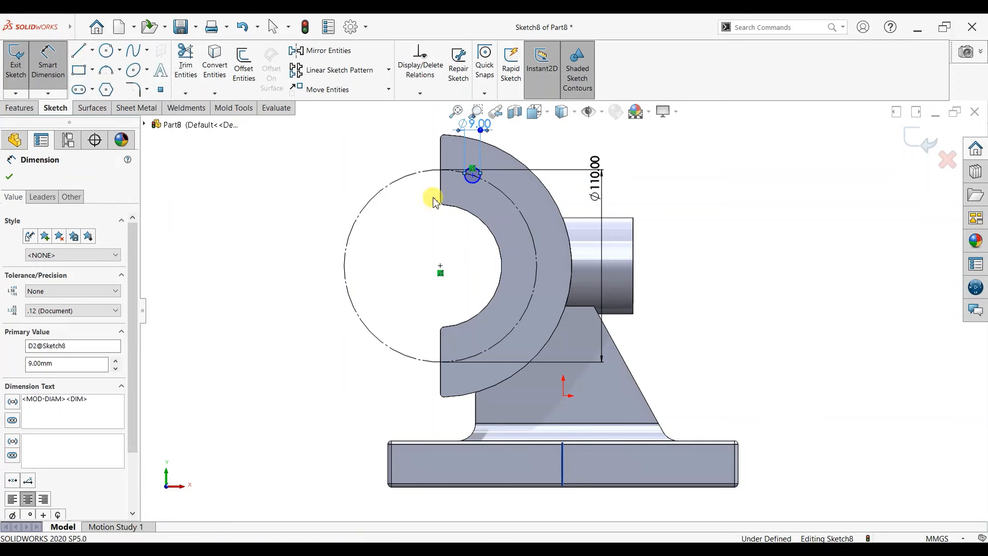
left_click(441, 265)
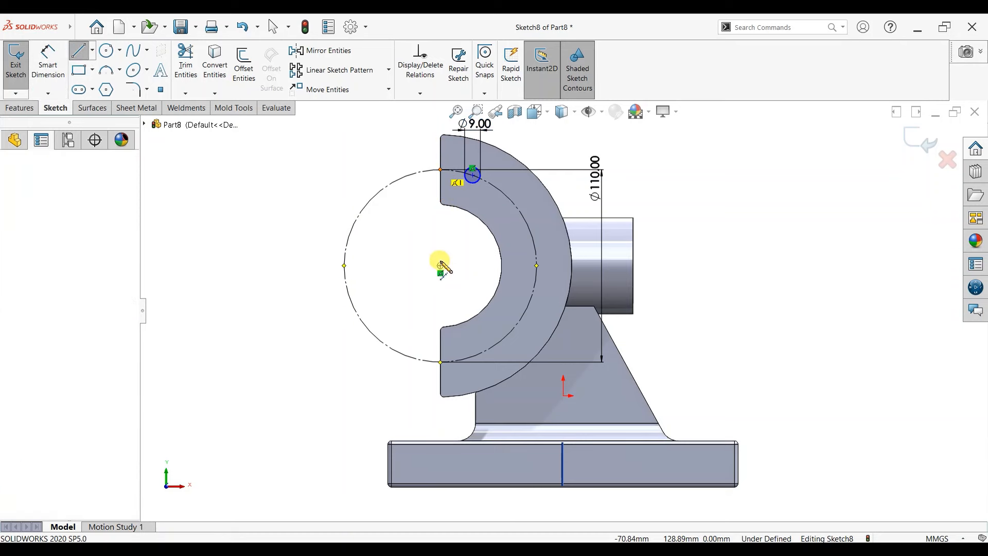
left_click(472, 175)
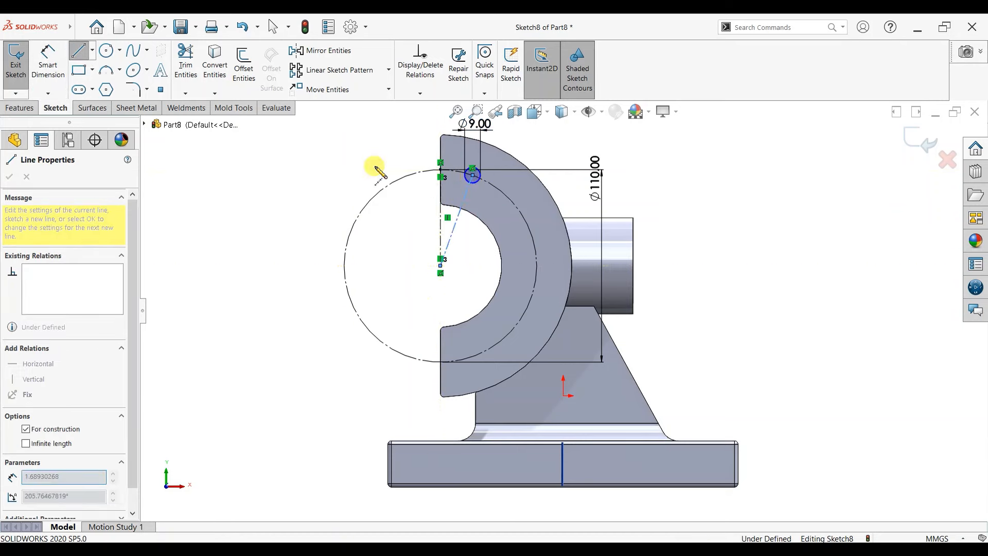
right_click(361, 150)
left_click(383, 161)
Step: Dimension the angle between the two centerlines as 20°
scroll(555, 176, "down", 2)
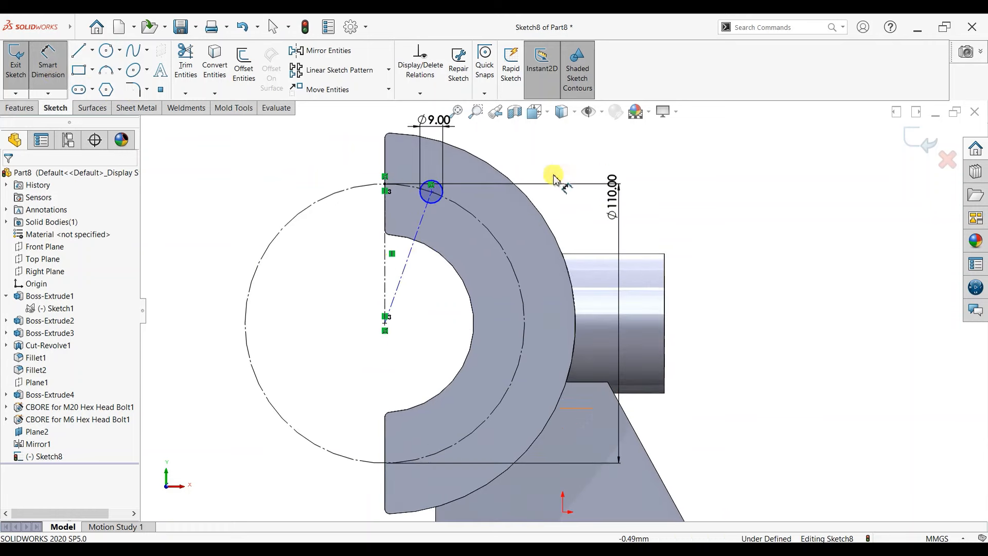
left_click(453, 232)
left_click(404, 271)
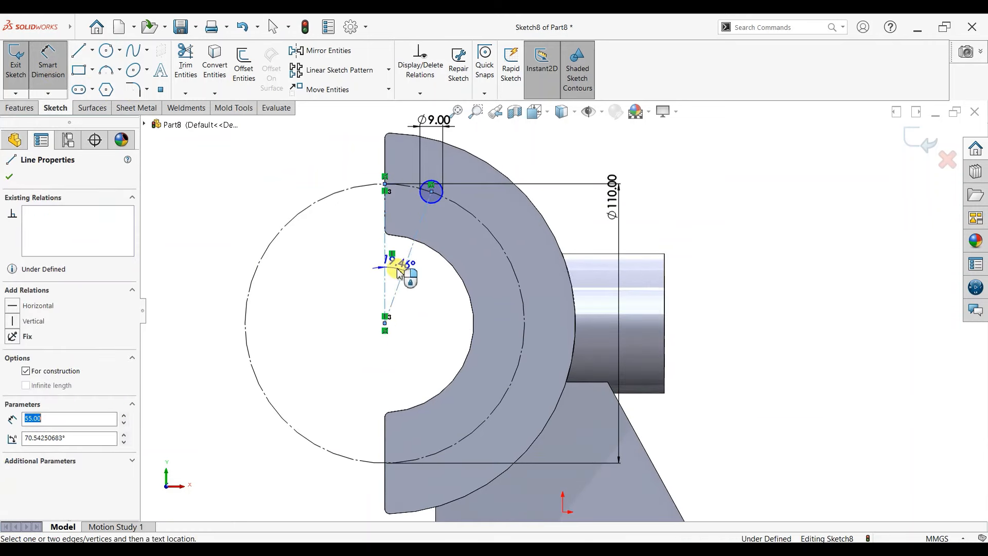
left_click(399, 272)
type("20")
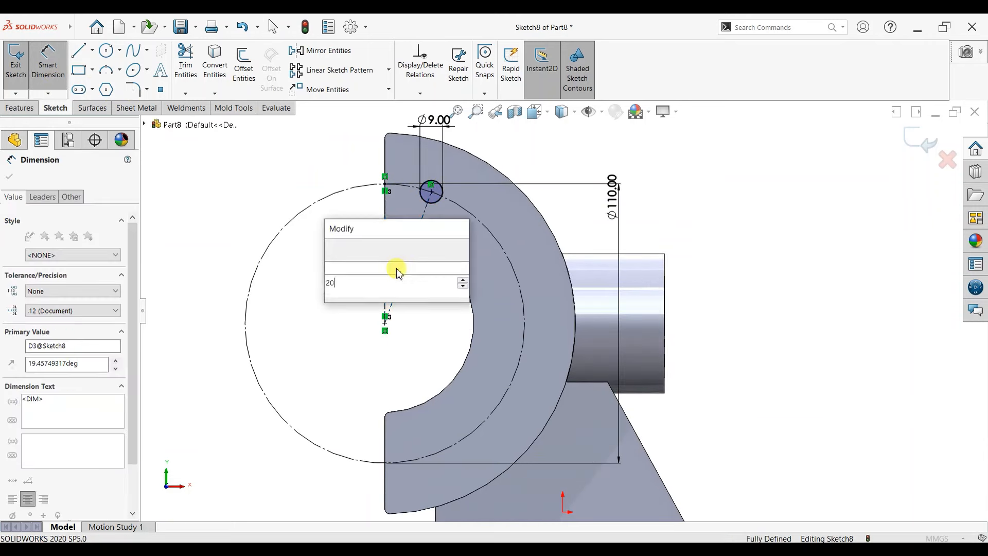
key("Return")
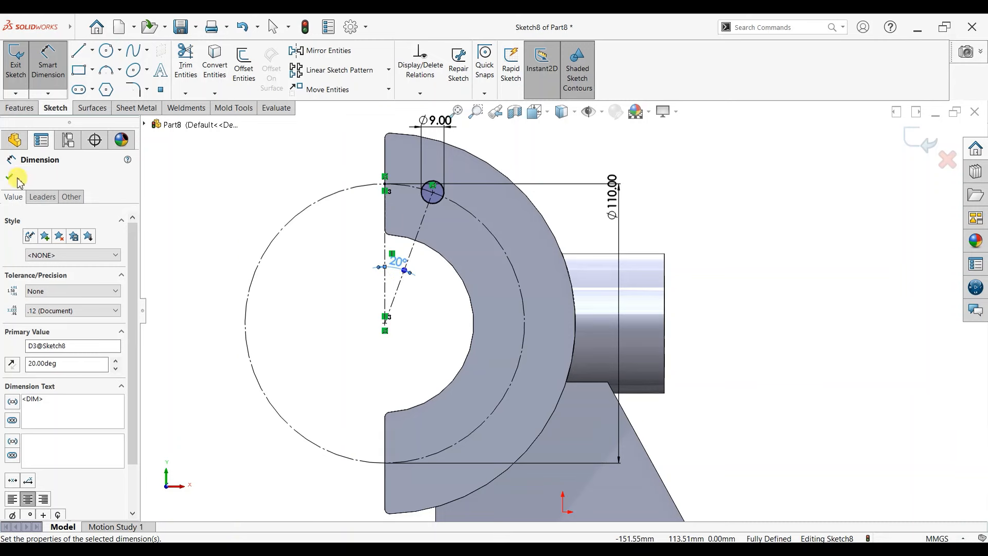
left_click(17, 179)
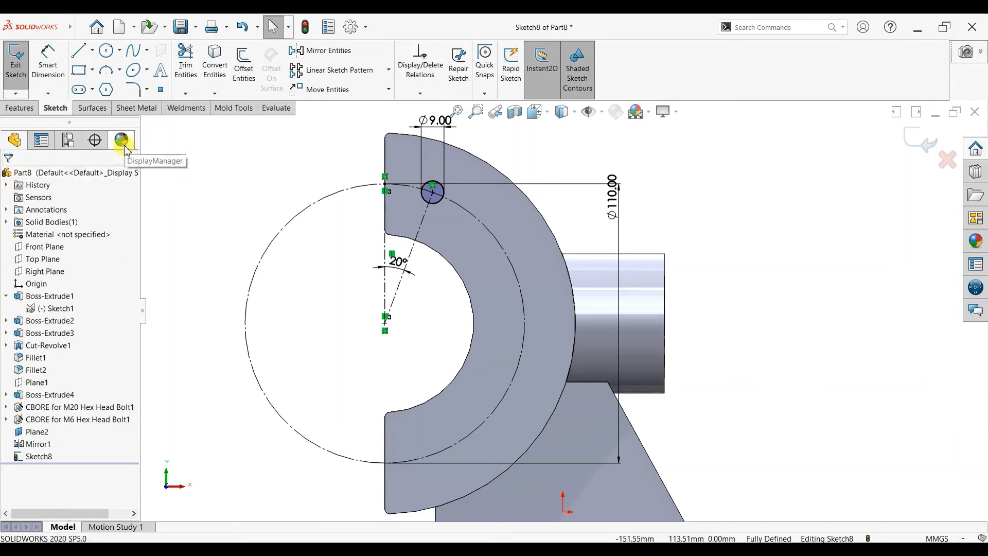
Step: Set up a circular sketch pattern of the 9 mm circle around the ring's centre point
left_click(388, 74)
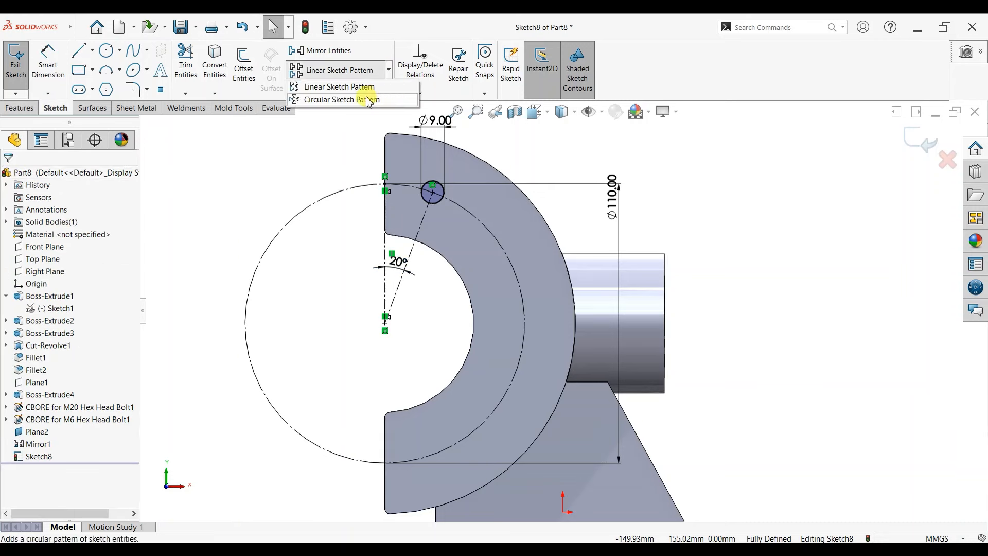
left_click(362, 98)
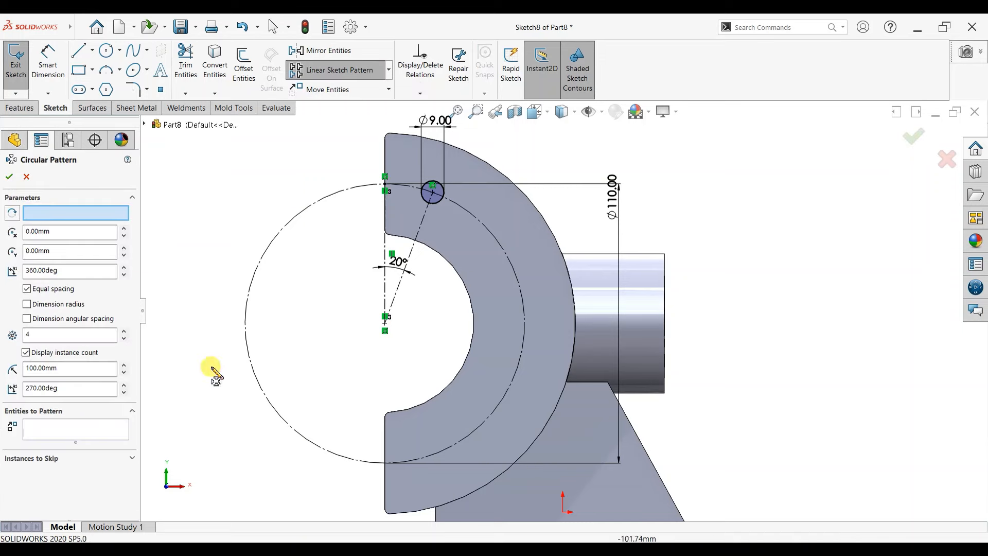
left_click(442, 203)
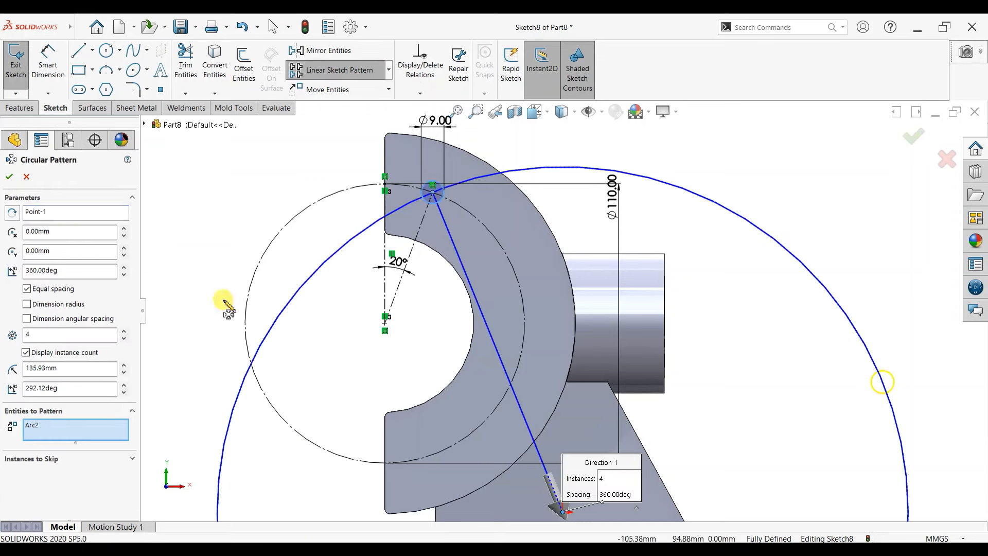
right_click(82, 212)
left_click(103, 221)
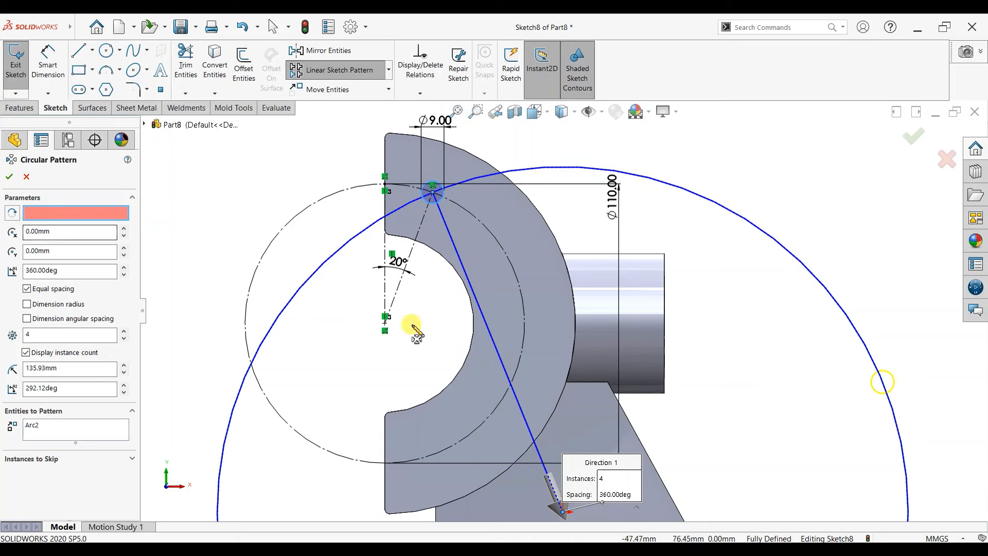
left_click(385, 323)
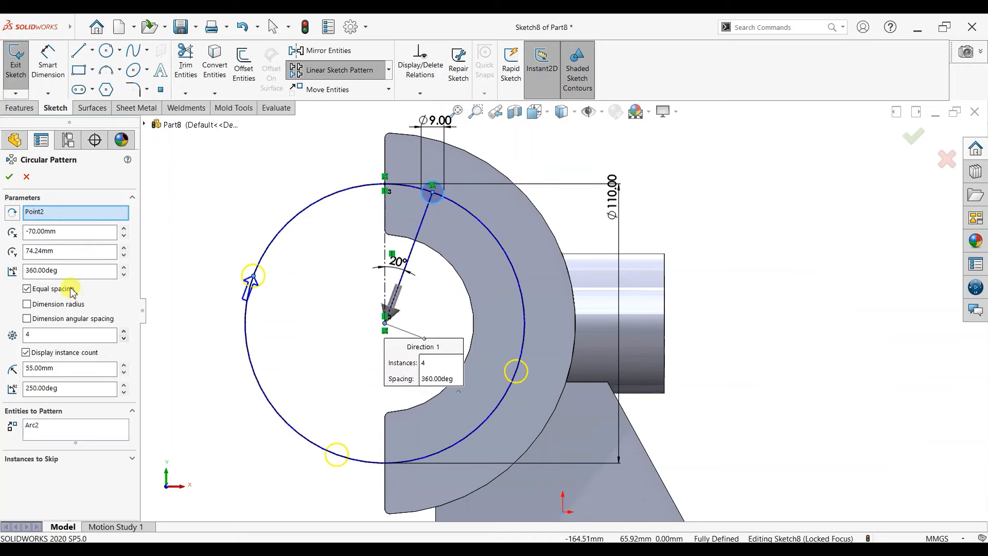
Step: Spread the pattern's four equally spaced instances over a total angle of 140° and finish the pattern
left_click(104, 271)
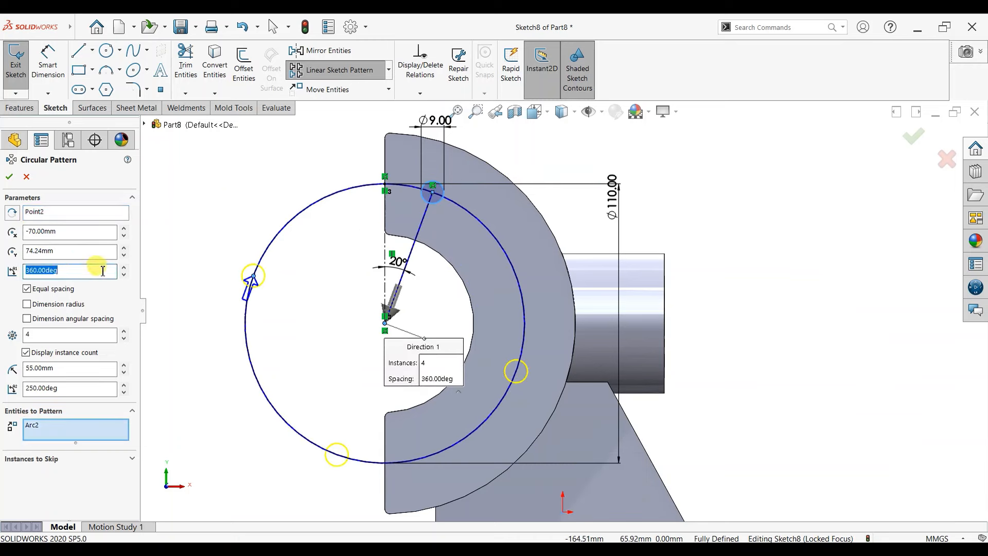
key("Return")
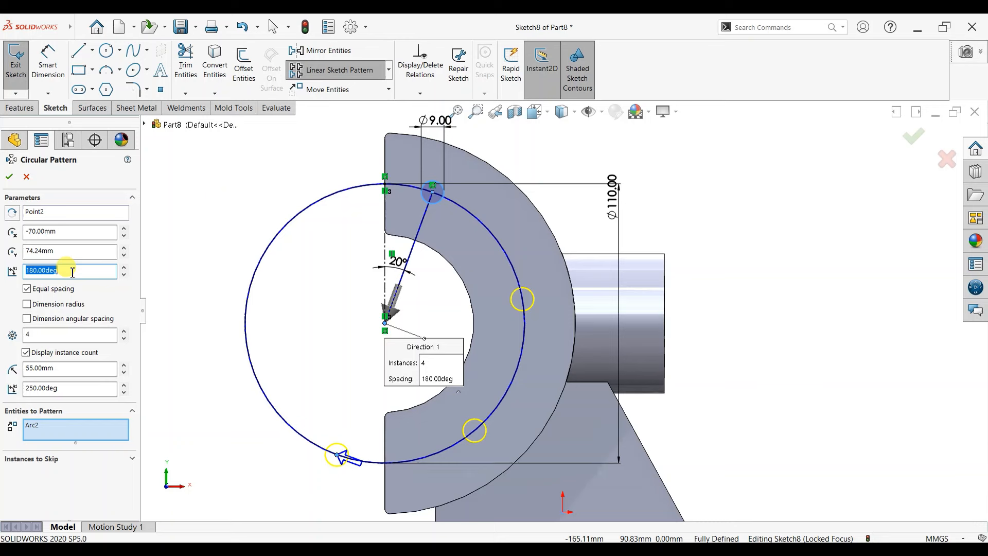
type("0")
key("Return")
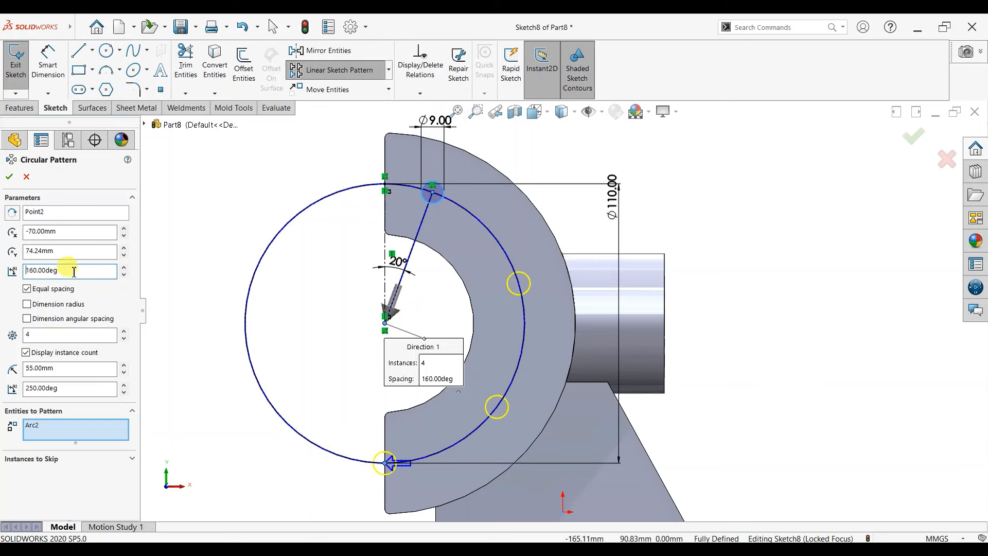
type("-20")
key("Return")
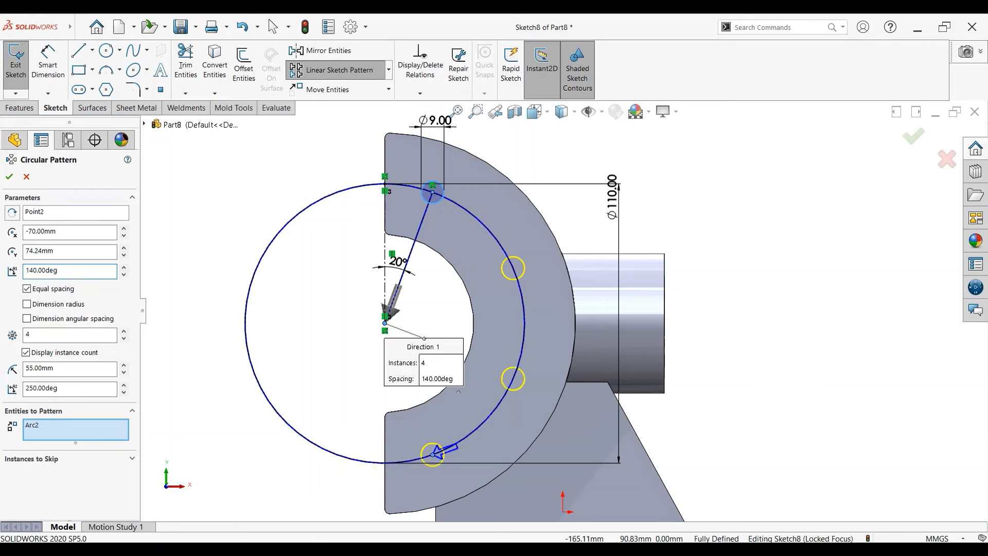
left_click(9, 177)
Step: Cut-extrude the four 9 mm circles into the half ring's side wall with the Up To Next end condition
middle_click_drag(190, 283, 224, 329)
left_click(29, 112)
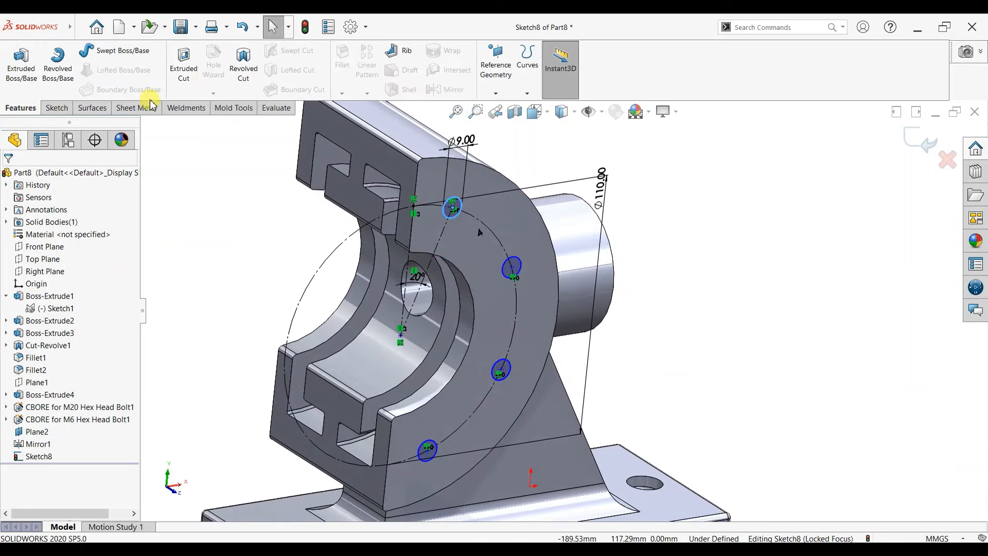
left_click(184, 69)
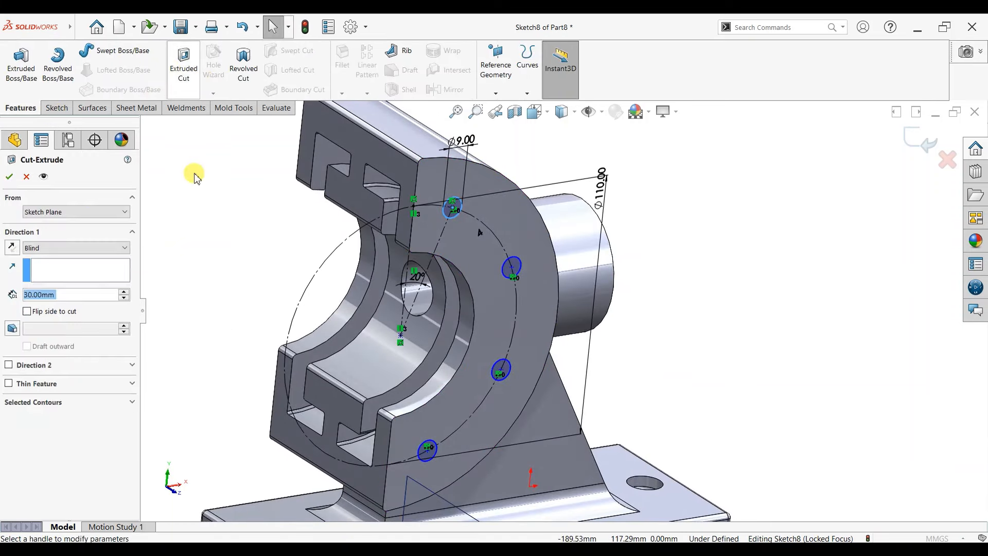
left_click(121, 248)
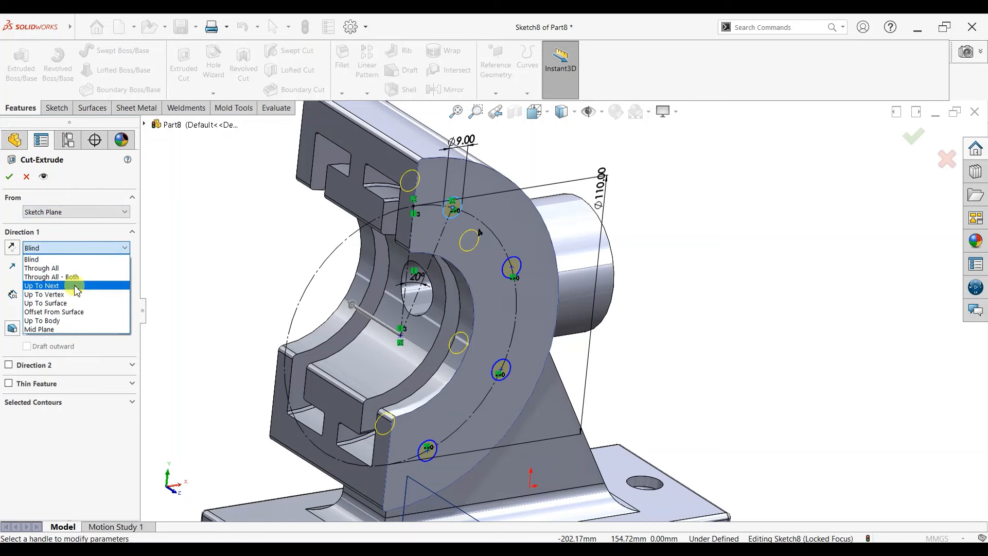
left_click(69, 285)
mouse_move(318, 344)
middle_mouse_down()
mouse_move(375, 370)
mouse_move(359, 364)
middle_mouse_up()
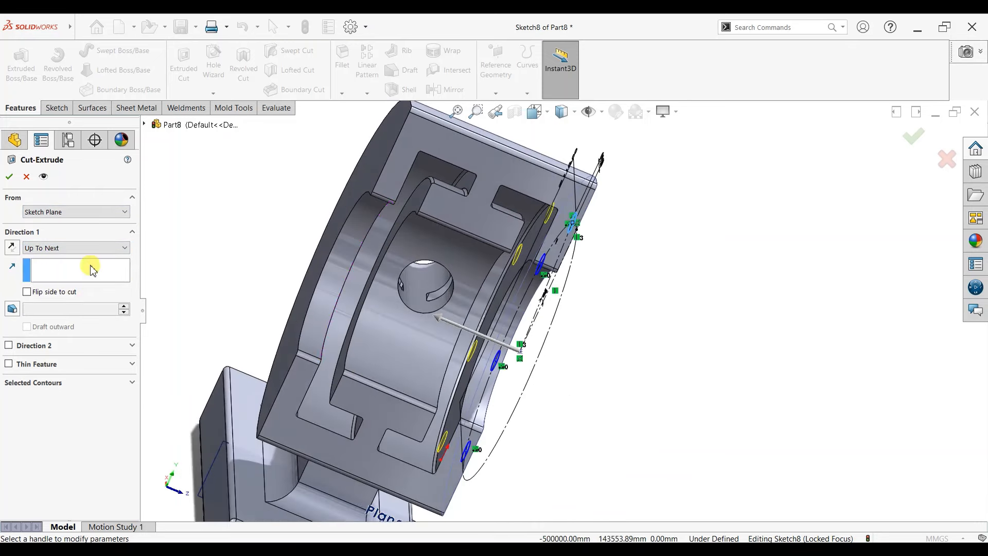
left_click(8, 178)
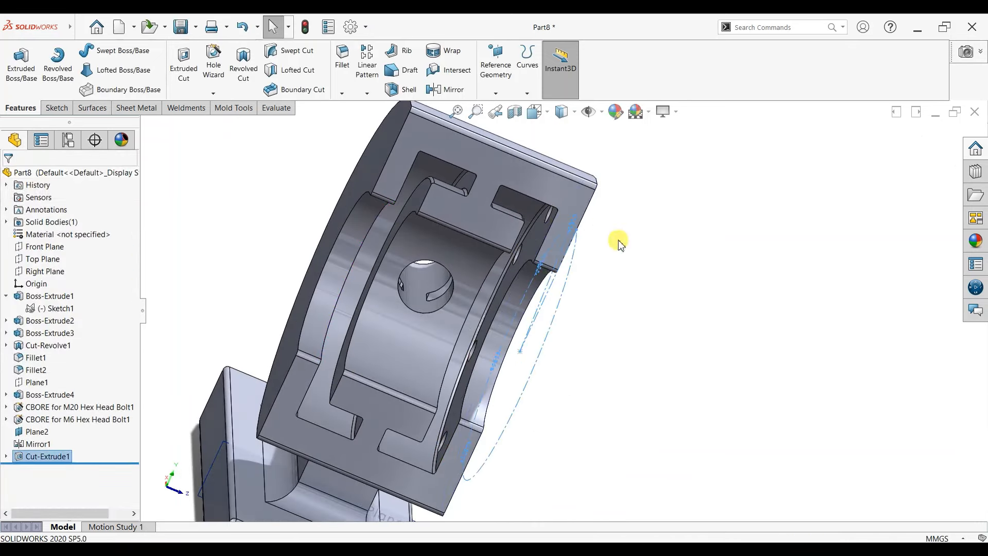
scroll(611, 312, "up", 2)
middle_click_drag(610, 312, 580, 247)
left_click(580, 247)
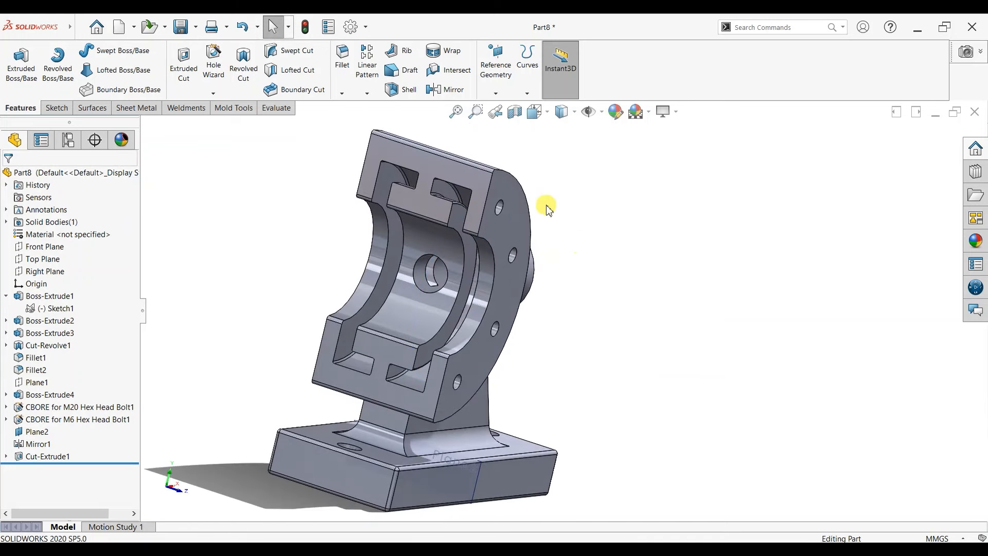
Step: Create a reference plane midway between the half ring's two opposite flat side faces
left_click(446, 92)
left_click(27, 177)
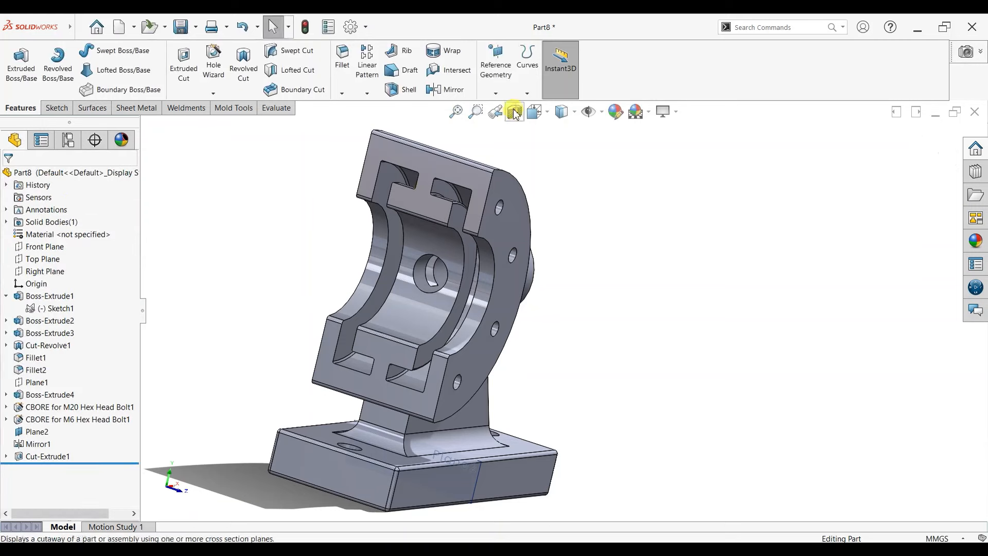
left_click(495, 92)
left_click(509, 191)
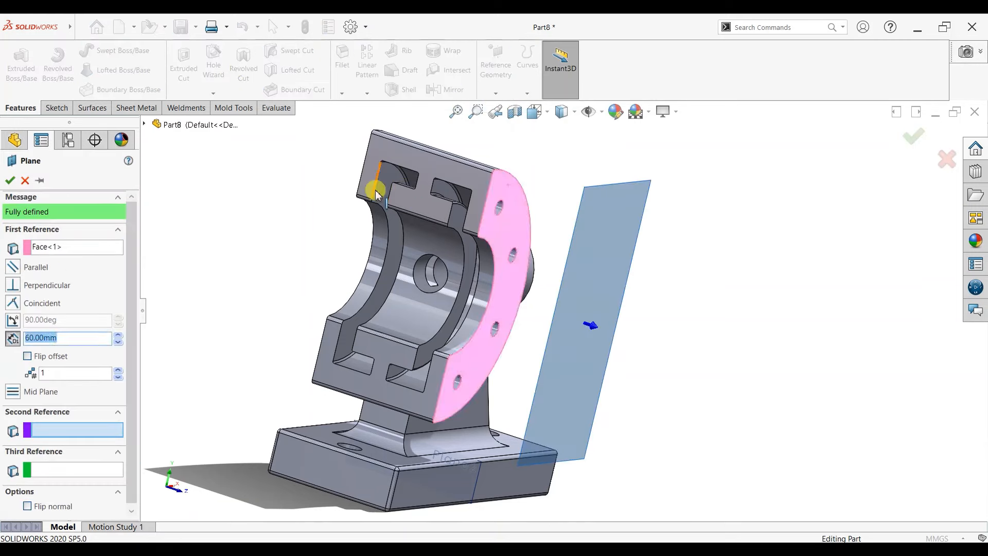
middle_click_drag(375, 187, 473, 240)
left_click(463, 223)
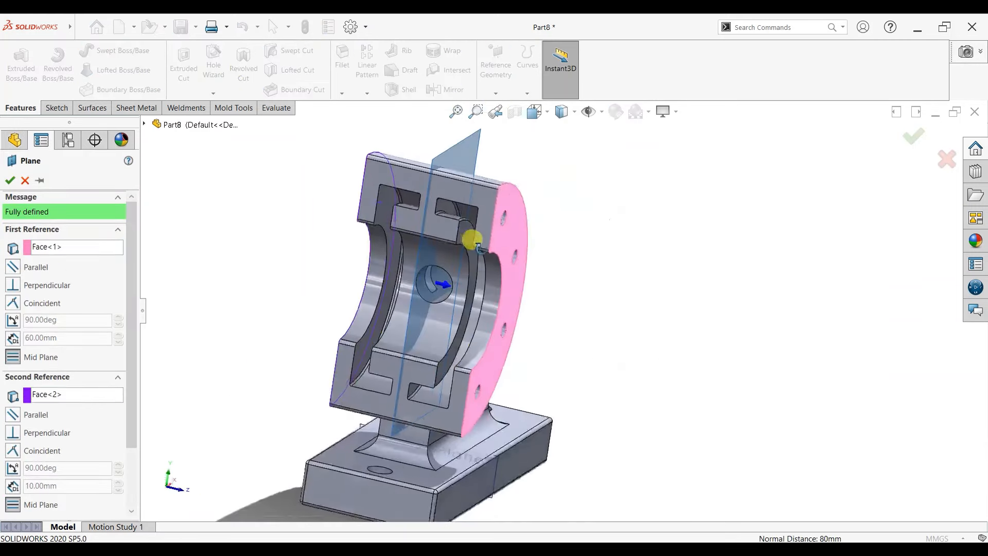
left_click(9, 180)
Step: Mirror the four-hole cut about the ring's mid-plane to the opposite side wall and hide that plane
left_click(446, 90)
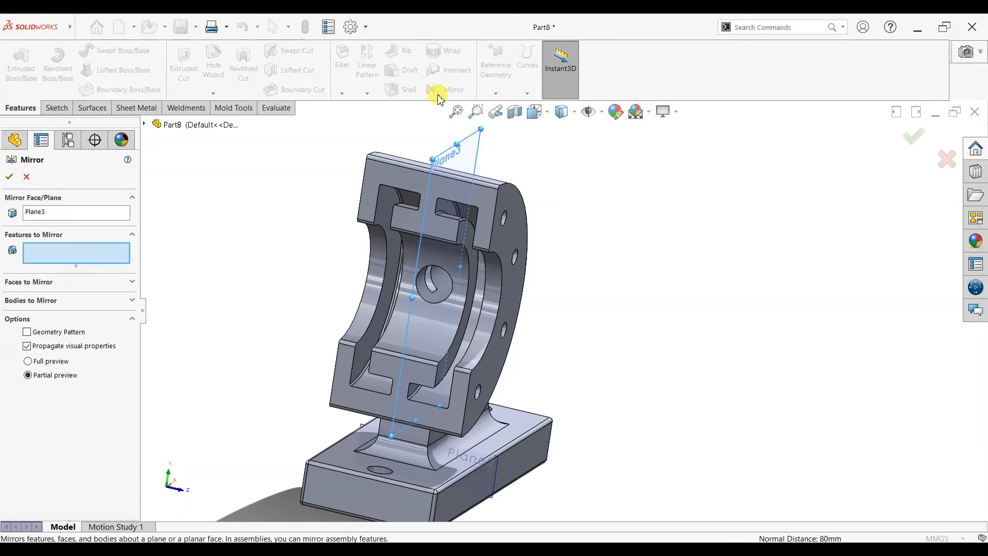
left_click(144, 125)
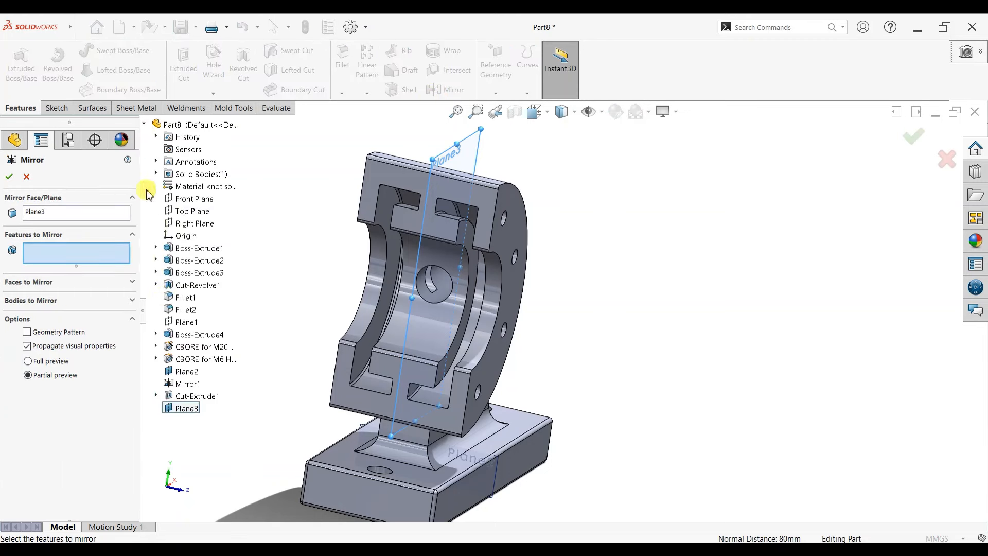
left_click(192, 395)
left_click(10, 176)
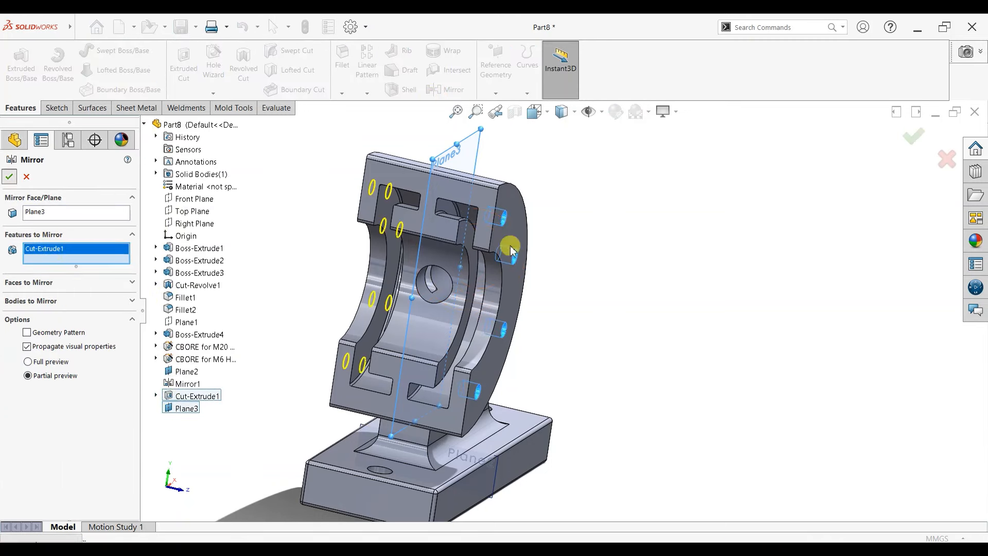
middle_click_drag(631, 247, 536, 250)
left_click(486, 198)
left_click(532, 165)
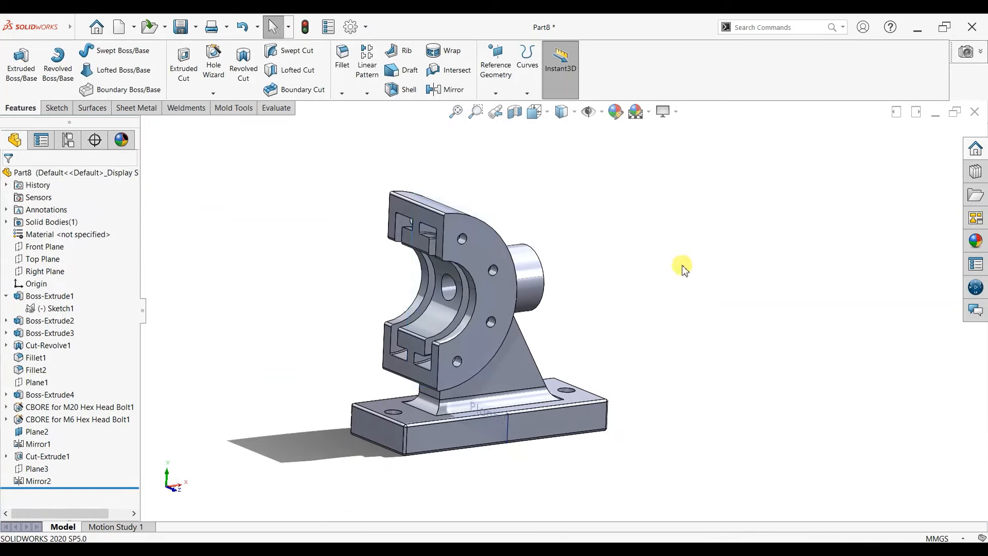
Step: Set up a 5 mm fillet on the edges where the web meets the boss and both sides of the half ring
middle_click_drag(660, 315, 573, 264)
middle_click_drag(408, 326, 472, 360)
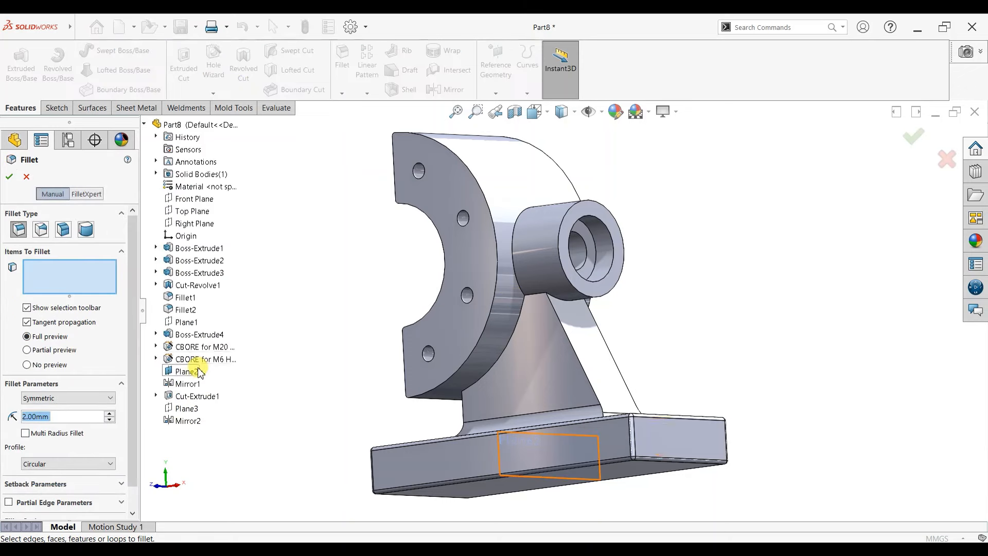
type("5")
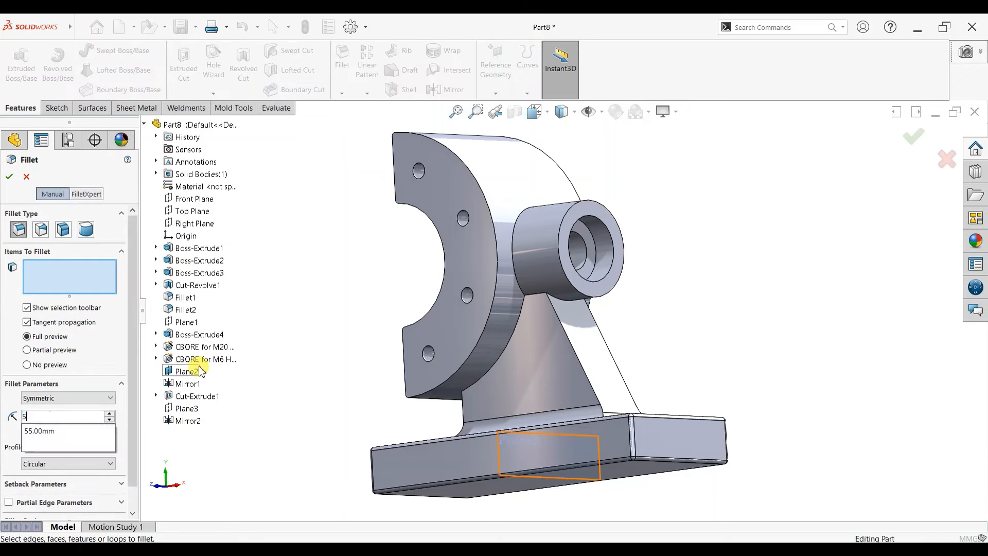
key("Return")
left_click(536, 298)
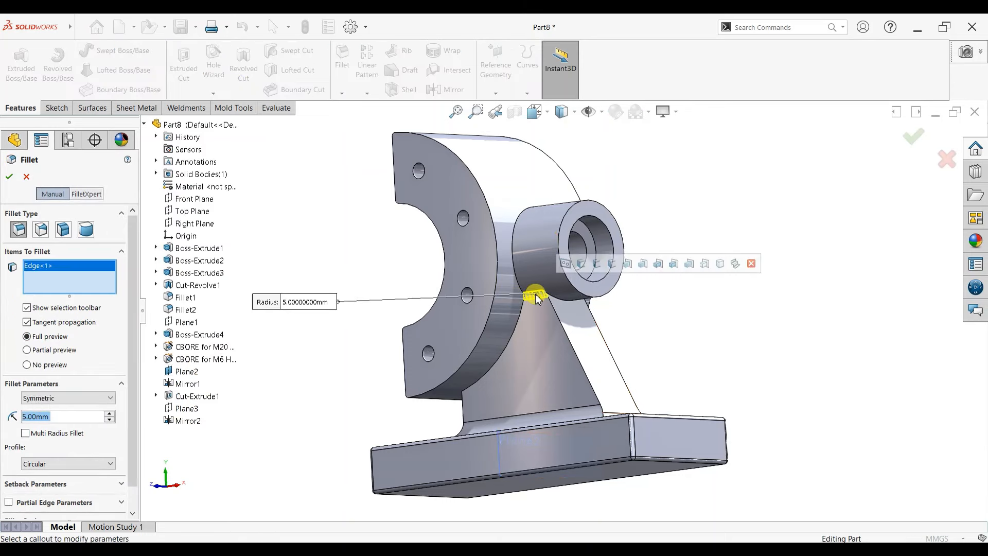
left_click(520, 320)
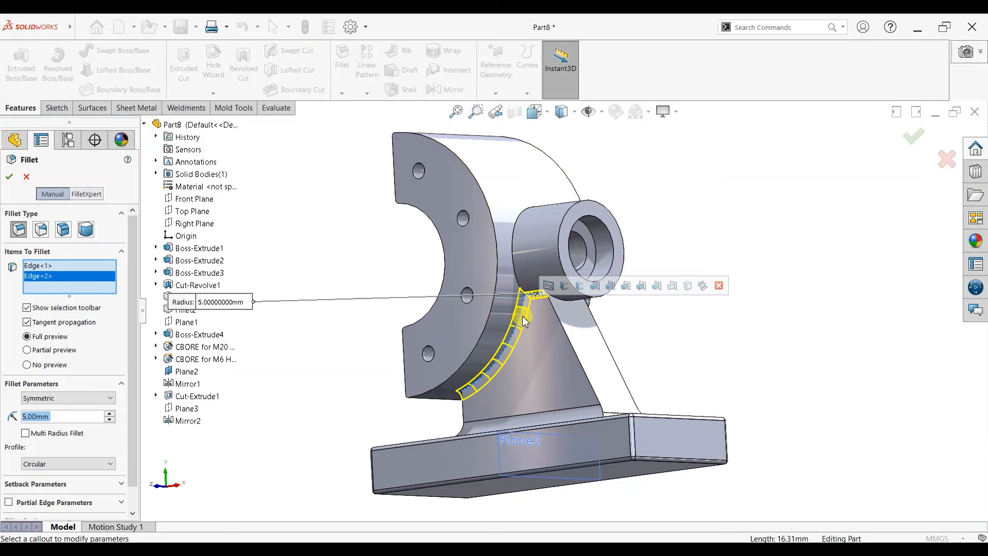
left_click(581, 318)
middle_click_drag(580, 321, 565, 311)
left_click(566, 312)
left_click(566, 312)
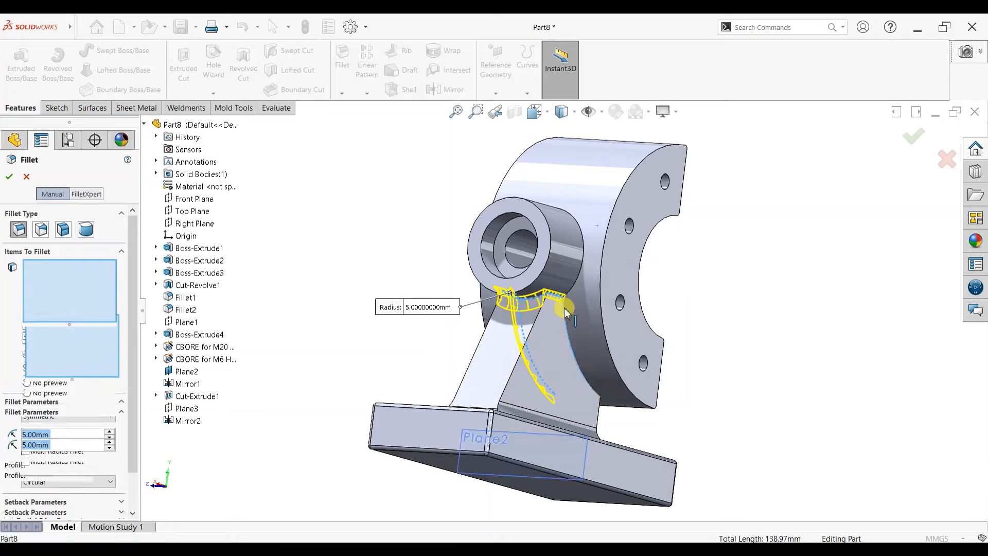
Step: Add the web's front edge under the half ring and the boss-to-ring edge to the 5 mm fillet and finish it
middle_click_drag(566, 312, 418, 185)
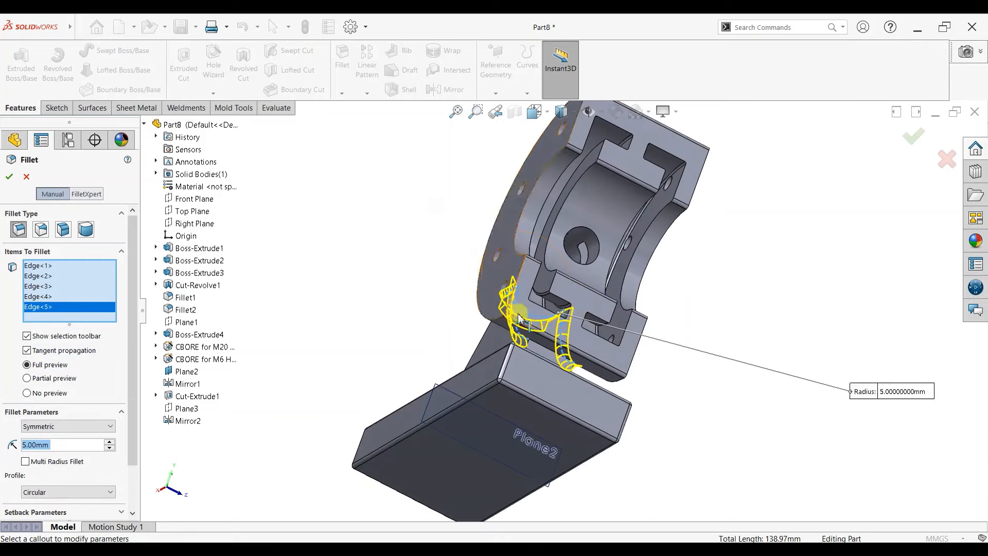
left_click(547, 351)
middle_click_drag(430, 288, 656, 417)
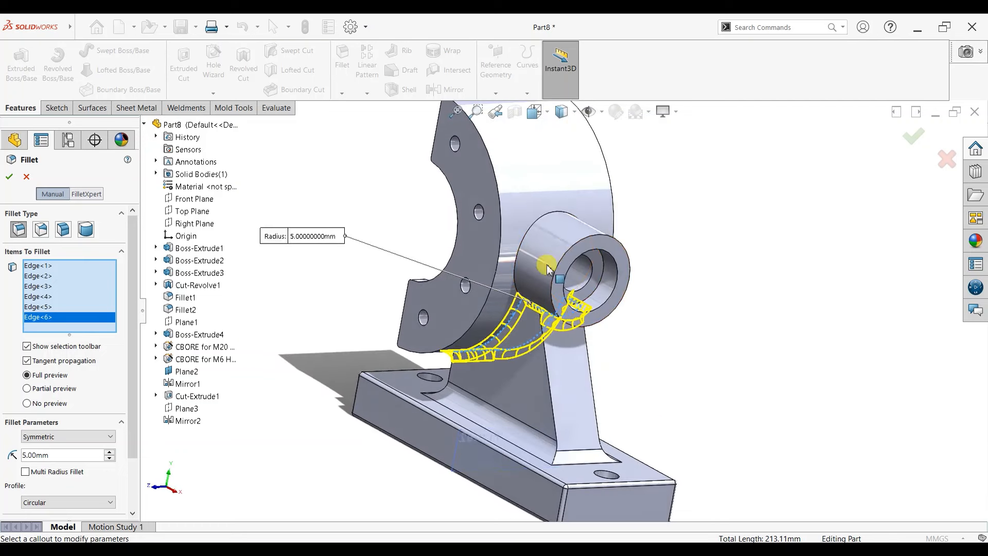
left_click(553, 216)
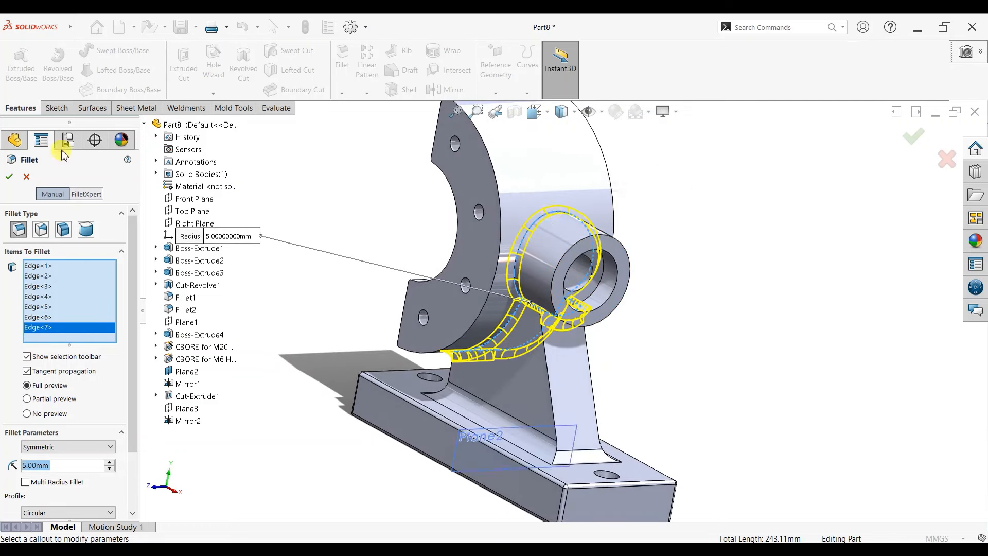
left_click(10, 177)
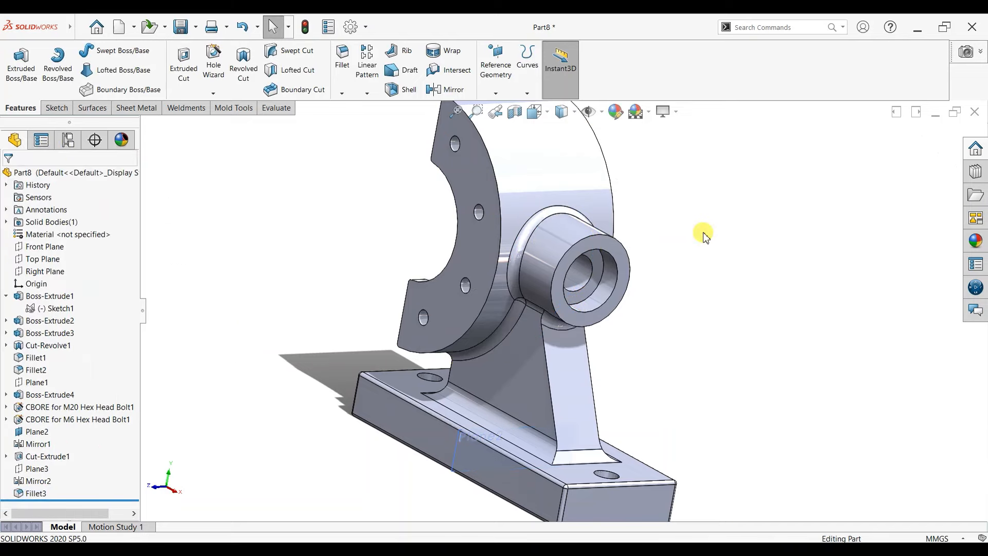
Step: Show the bracket in isometric view and hide the reference plane across the middle of the base
middle_click_drag(675, 309, 721, 277)
middle_click_drag(742, 304, 717, 309)
key("space")
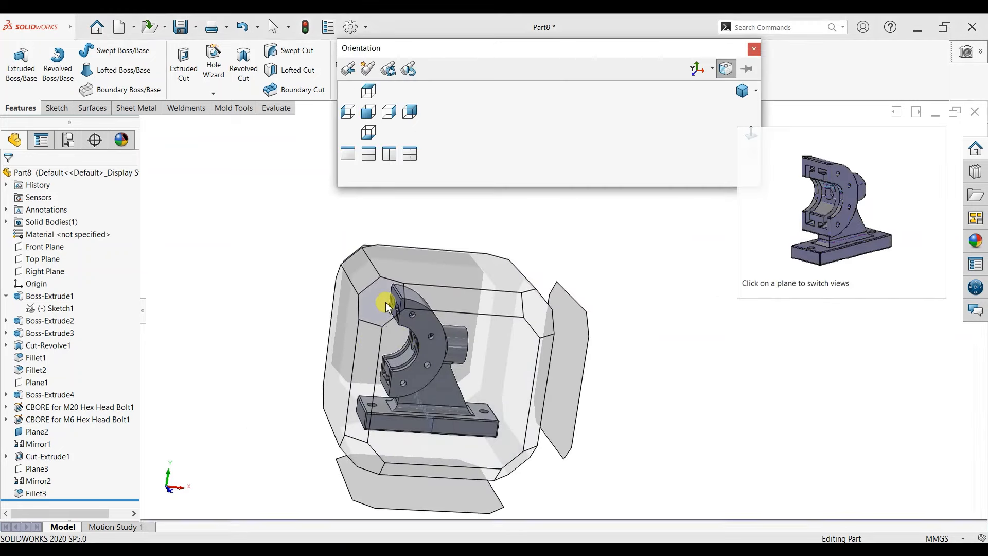
left_click(385, 302)
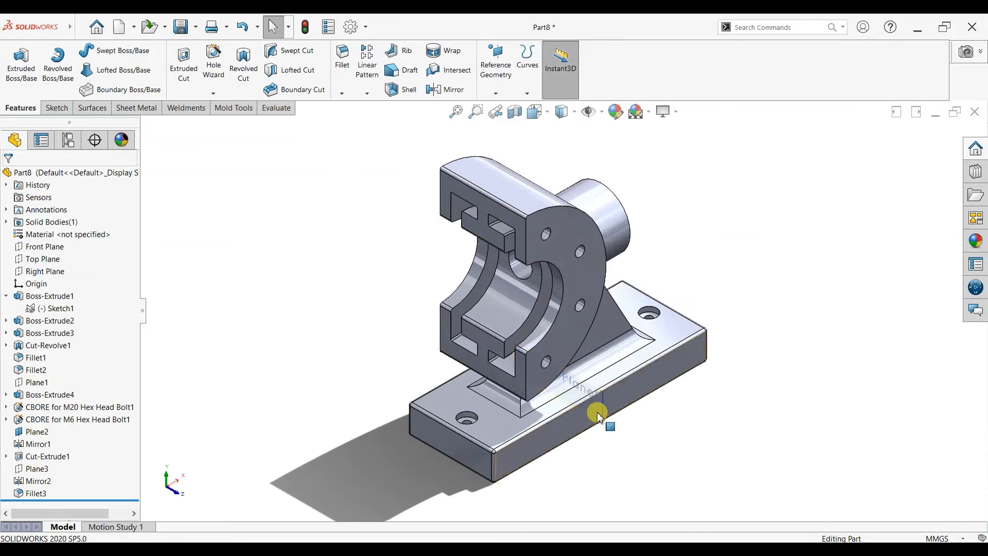
left_click(601, 417)
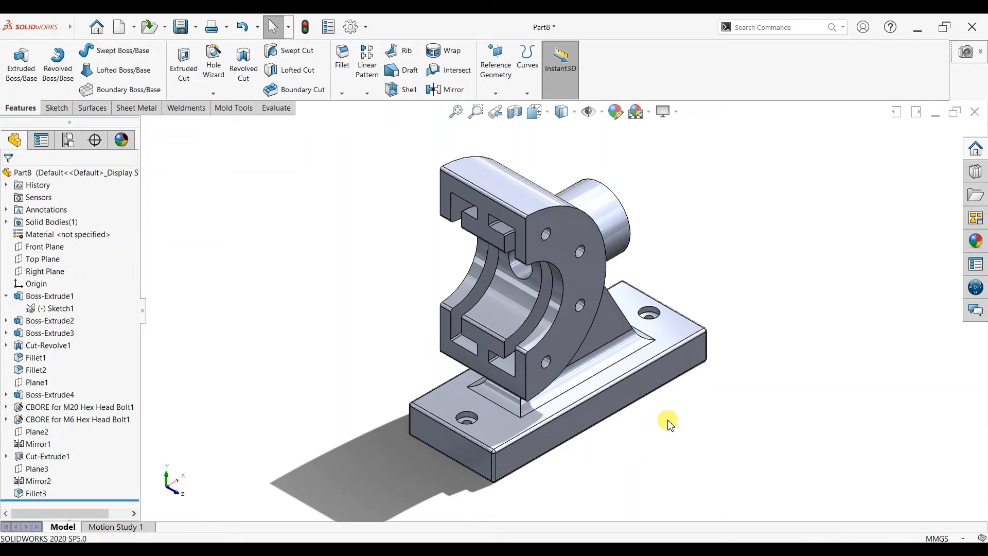
Step: Apply a black appearance to the bracket's outer surfaces, with light-coloured ring grooves and holes
middle_click_drag(668, 423, 875, 324)
left_click(976, 240)
left_click_drag(926, 296, 620, 354)
middle_click_drag(776, 283, 637, 315)
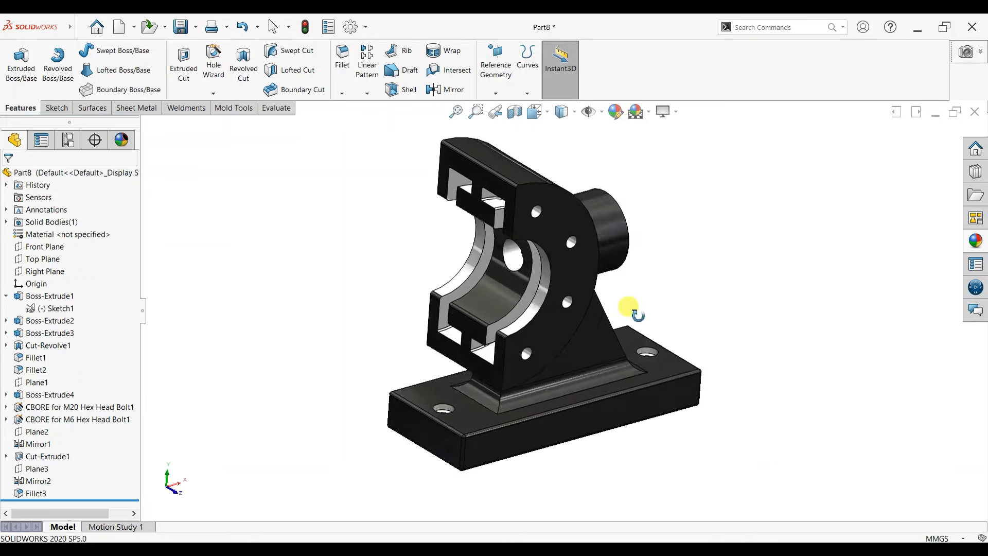
middle_click_drag(807, 255, 782, 265)
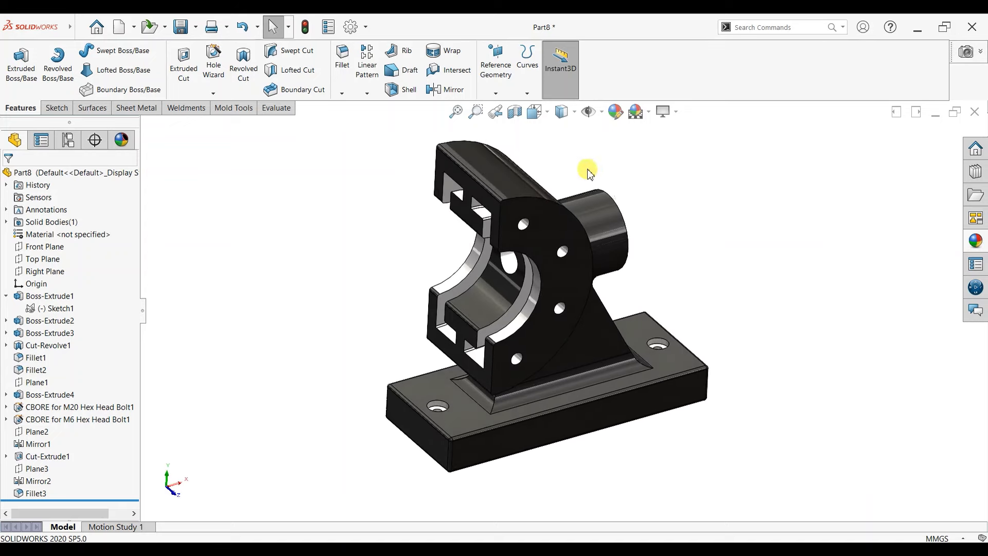
Step: Inspect the bracket's interior with a section view along the Front Plane and return to the uncut model
left_click(516, 115)
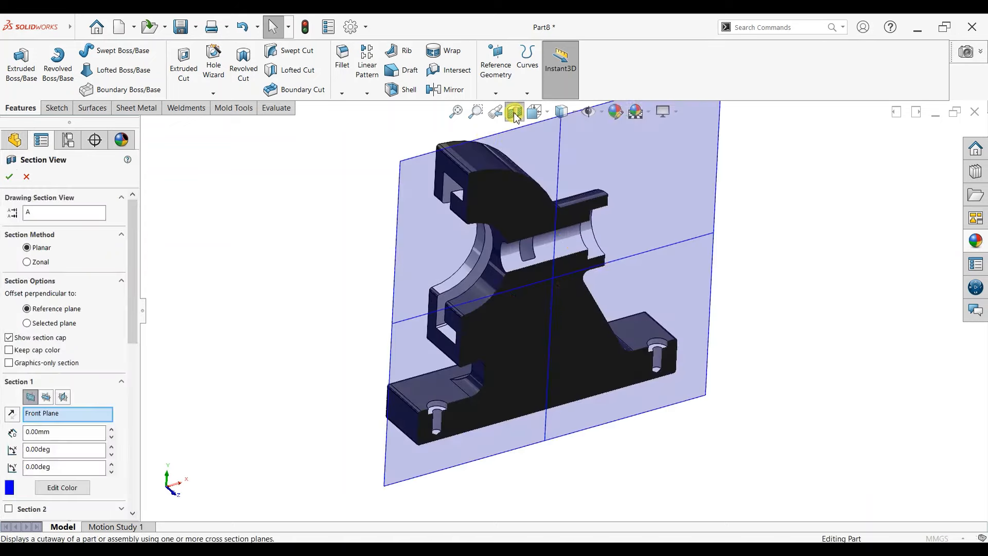
left_click(8, 177)
middle_click_drag(519, 453, 530, 407)
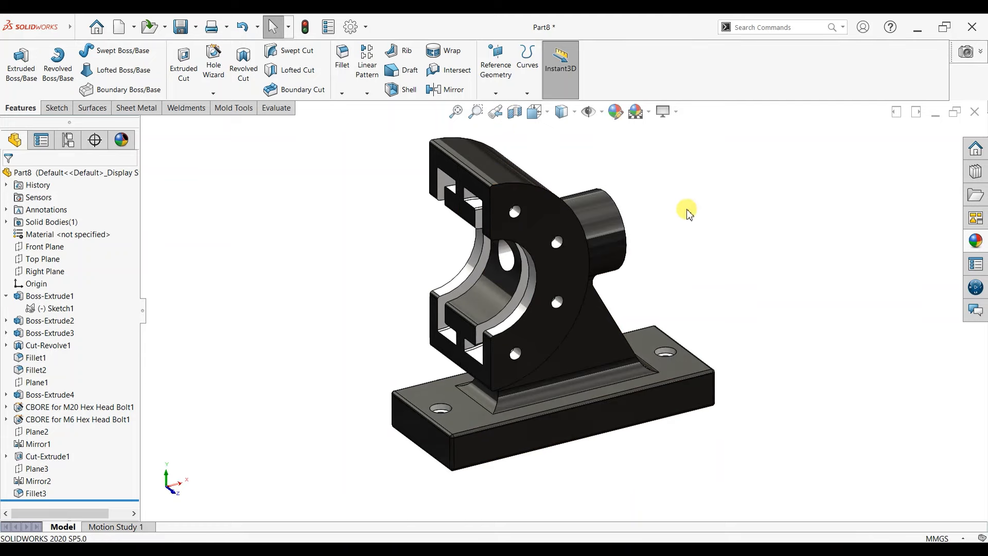
Step: Return the finished bracket to the isometric view and fit it at a comfortable size
key("space")
left_click(539, 420)
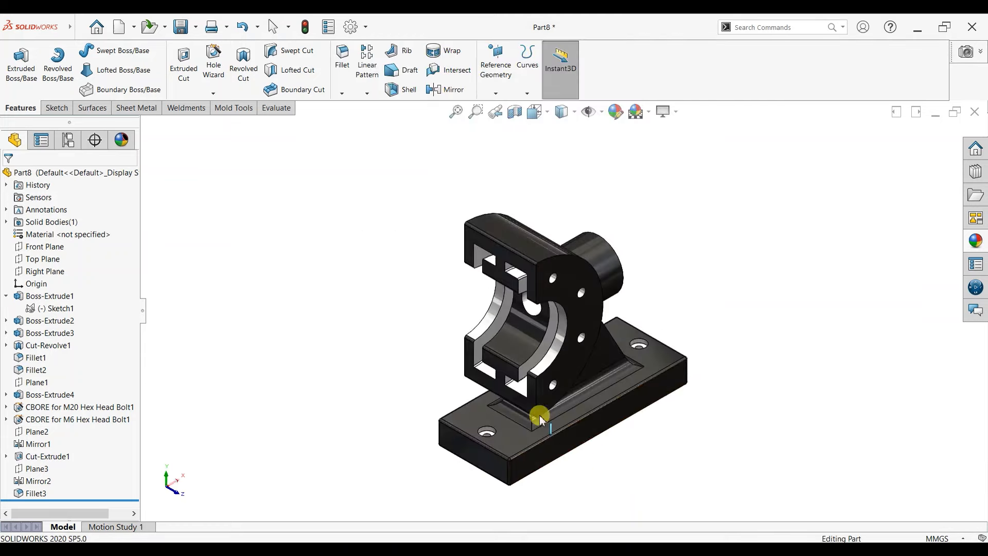
scroll(605, 465, "down", 2)
scroll(597, 350, "up", 2)
scroll(628, 262, "down", 1)
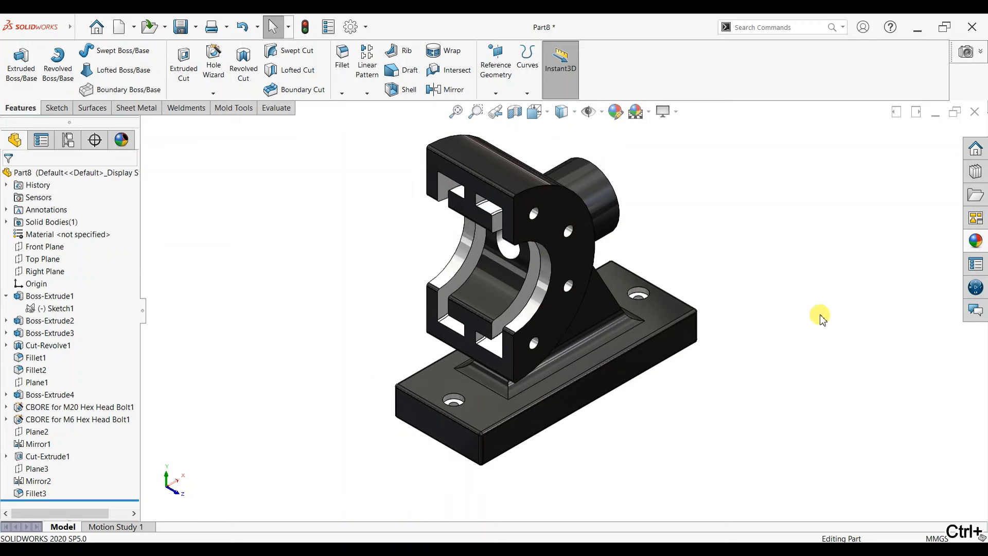
Step: Play the motion study animation of the bracket and return to the model
left_click(114, 527)
left_click(52, 512)
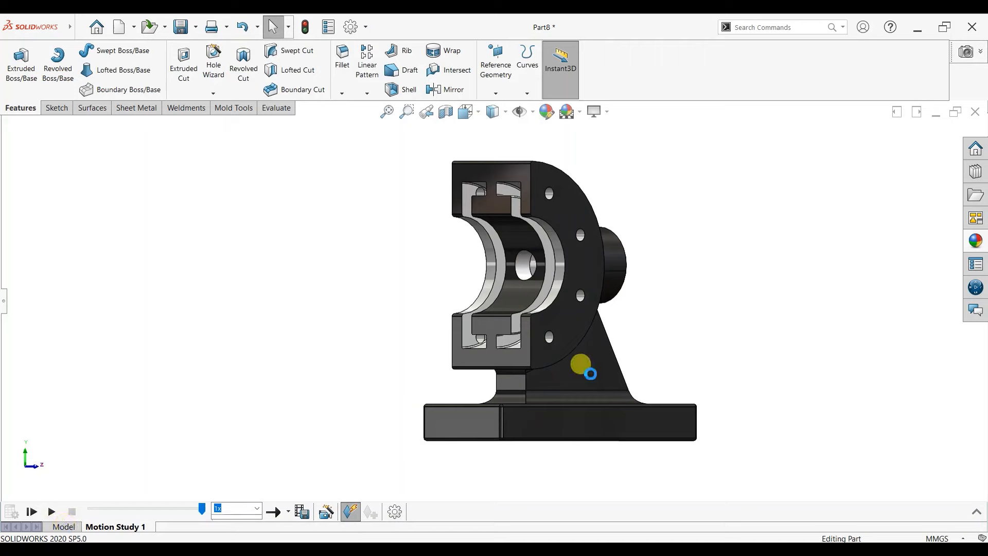
middle_click_drag(590, 373, 658, 318)
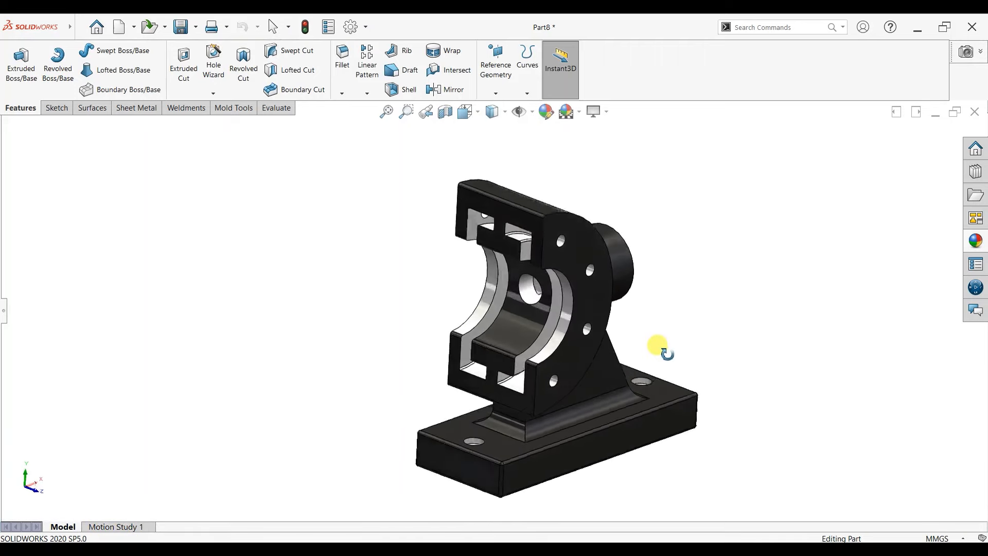